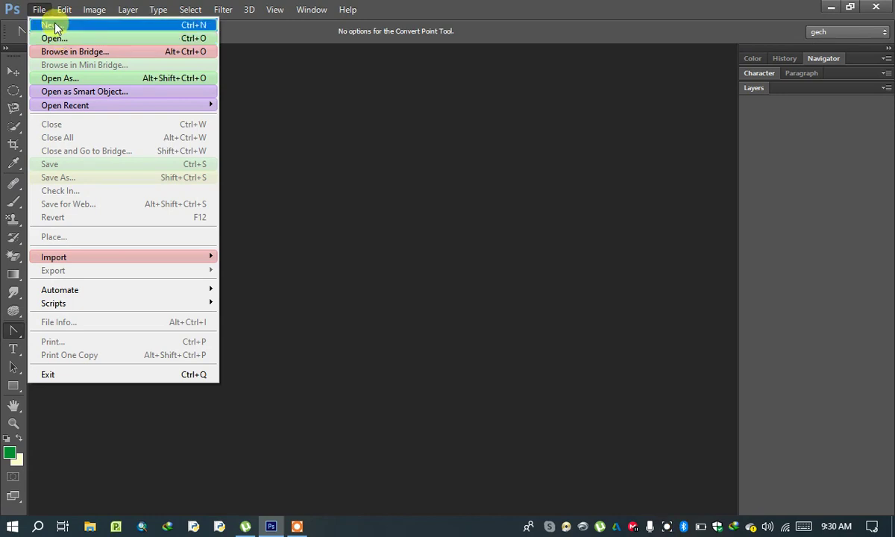
# - Create a new A4 document (210×297 mm, 300 ppi, white background) from File > New
pyautogui.click(53, 24)
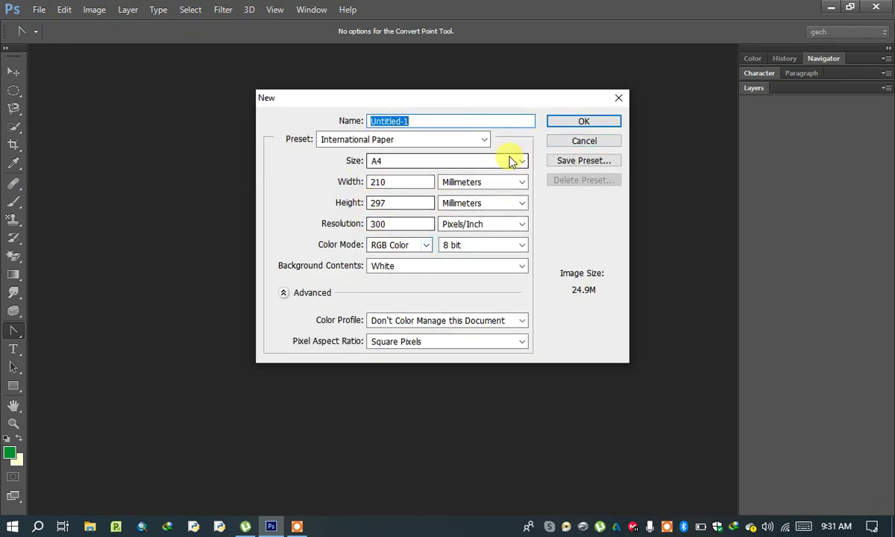
pyautogui.click(585, 122)
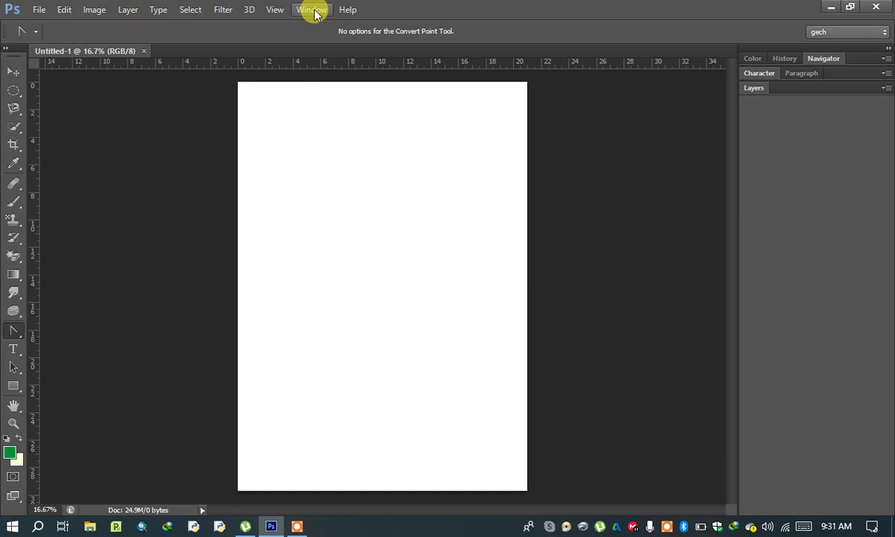
# - Turn on the canvas grid from View > Show > Grid
pyautogui.click(314, 13)
pyautogui.click(274, 11)
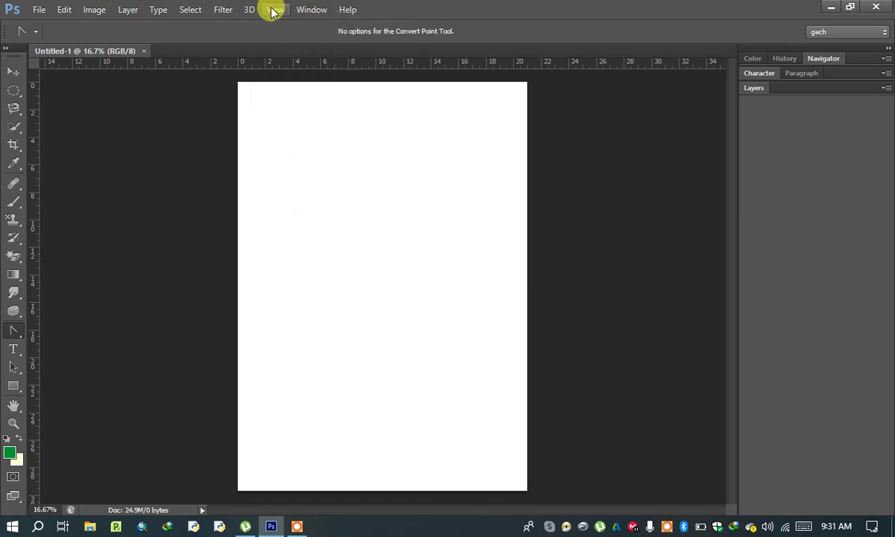
pyautogui.click(274, 10)
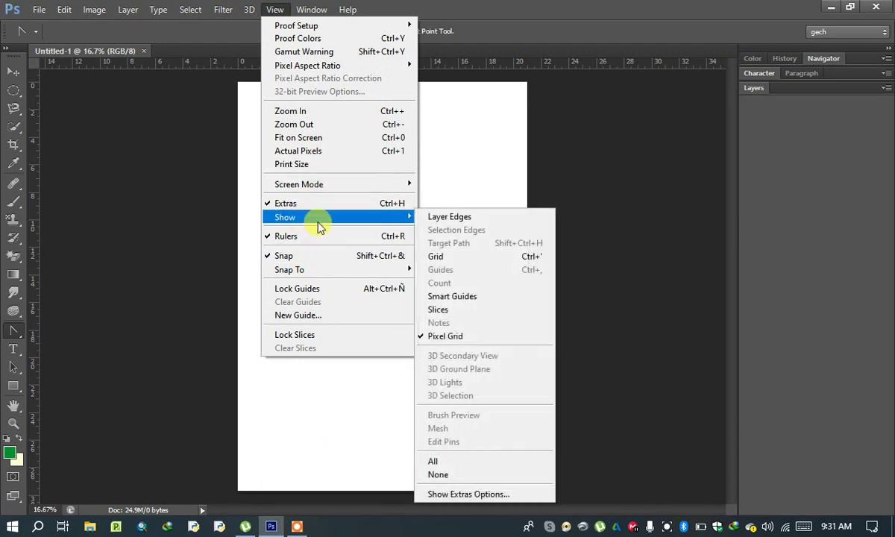
pyautogui.moveTo(285, 217)
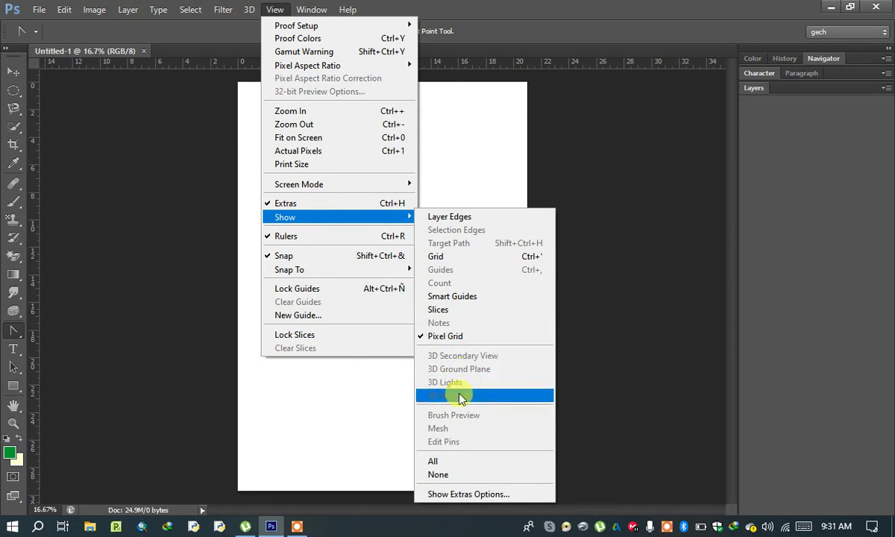
pyautogui.click(473, 256)
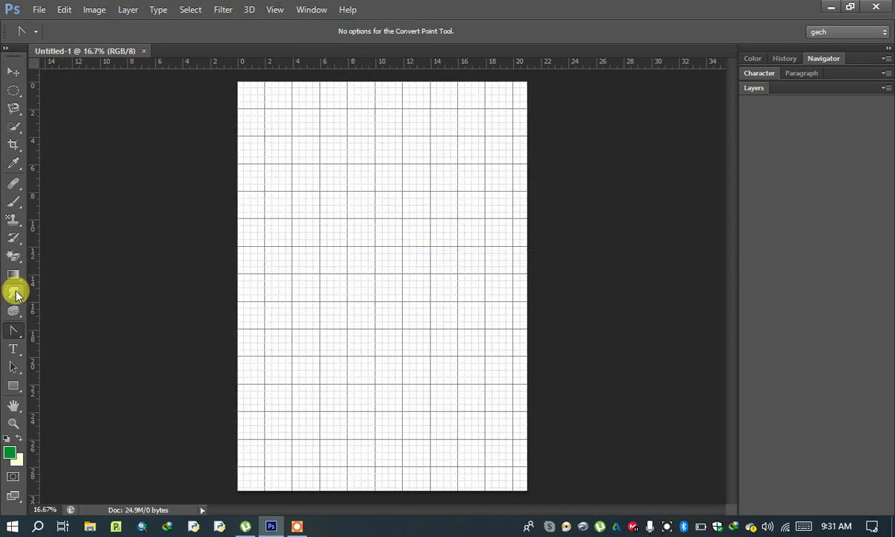
# - Drag out a flat ellipse about 12 by 3.5 cm near the top of the page
pyautogui.click(15, 388)
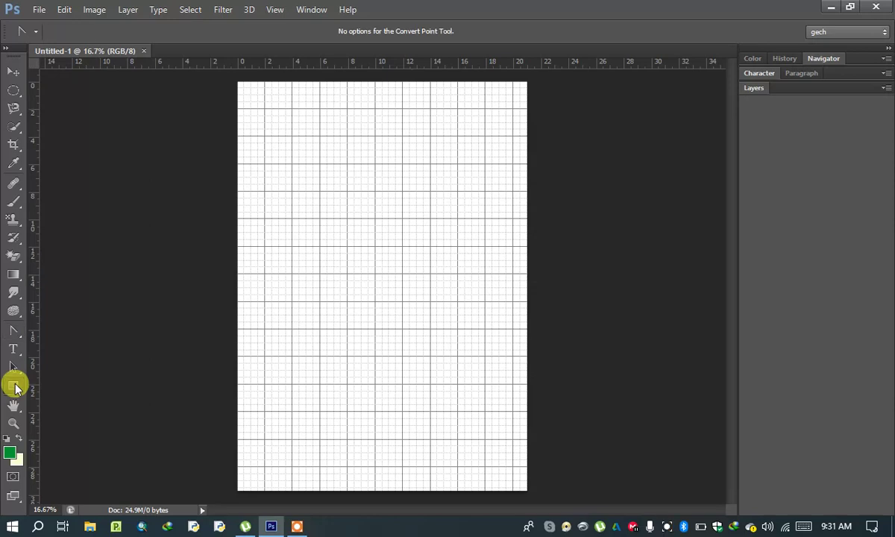
pyautogui.click(15, 388)
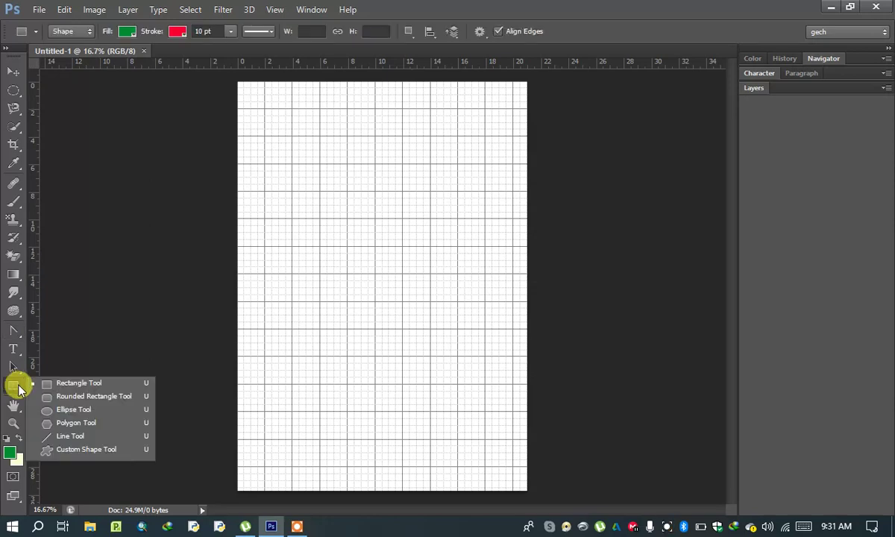
pyautogui.click(46, 410)
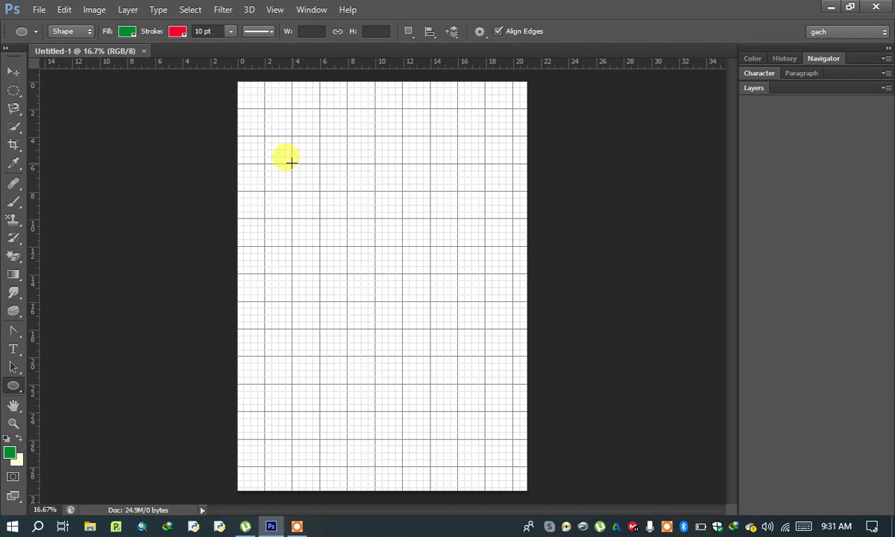
pyautogui.moveTo(291, 162); pyautogui.dragTo(450, 209)
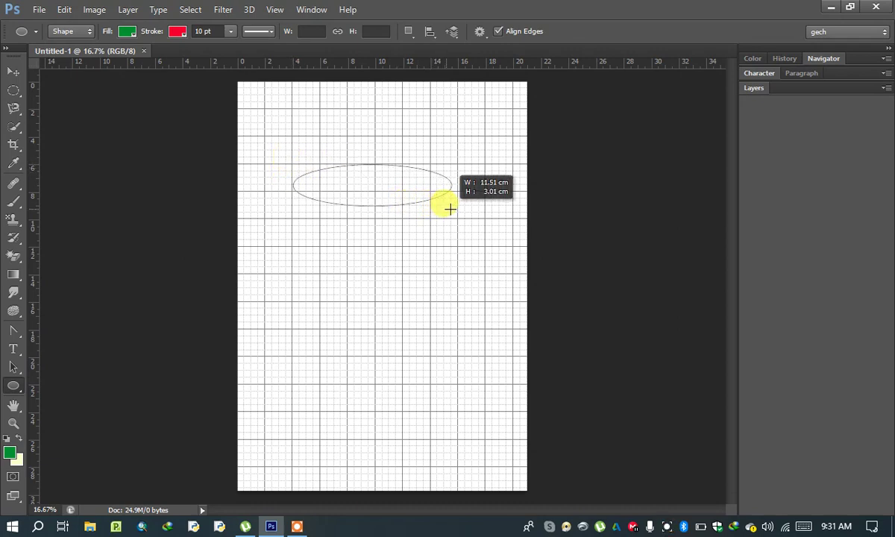
pyautogui.moveTo(450, 209); pyautogui.dragTo(459, 210)
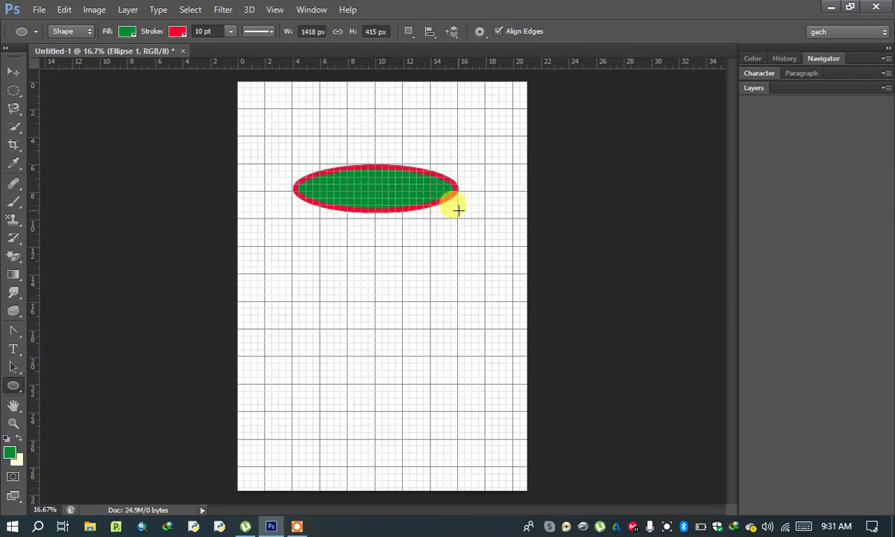
# - Give the ellipse no stroke and a pink fill
pyautogui.click(179, 31)
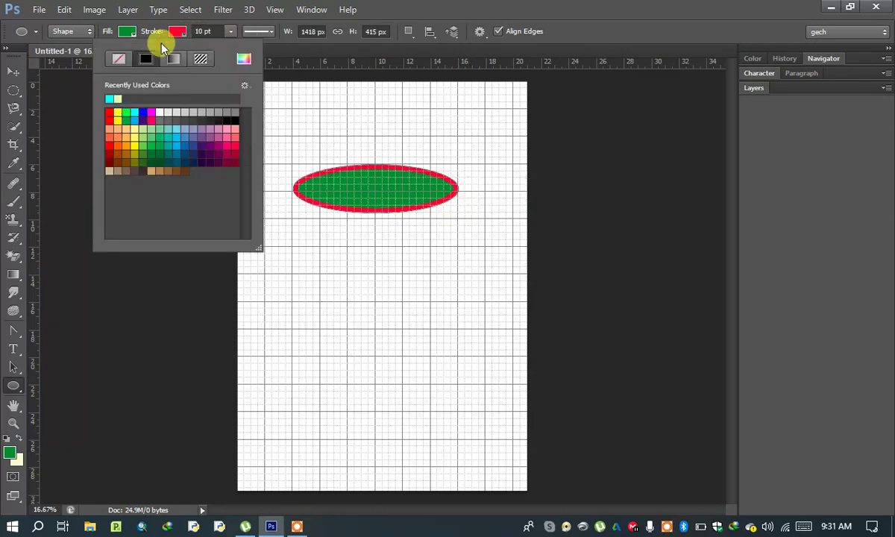
pyautogui.click(117, 64)
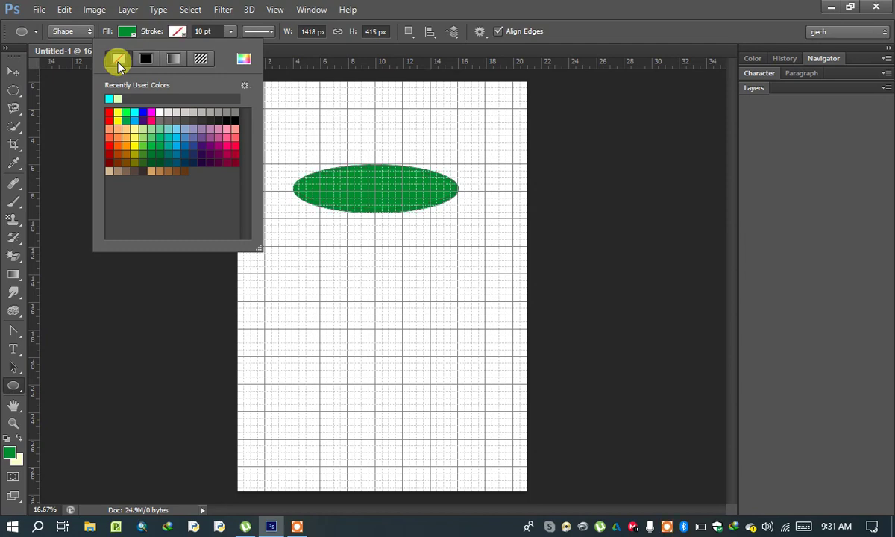
pyautogui.click(124, 32)
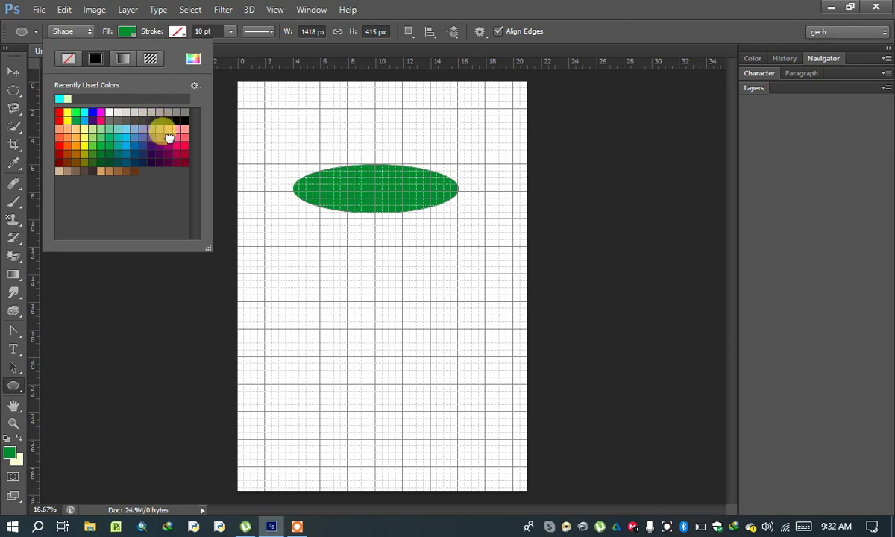
pyautogui.click(170, 138)
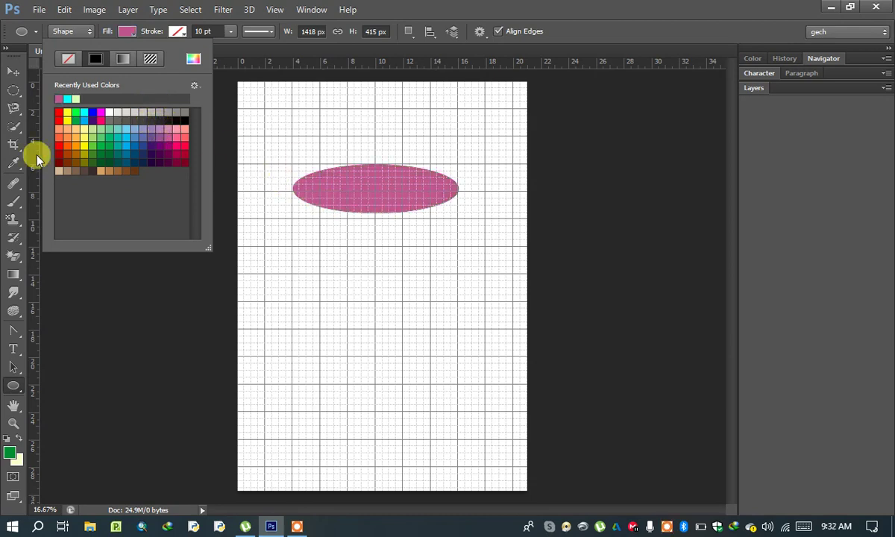
pyautogui.click(13, 70)
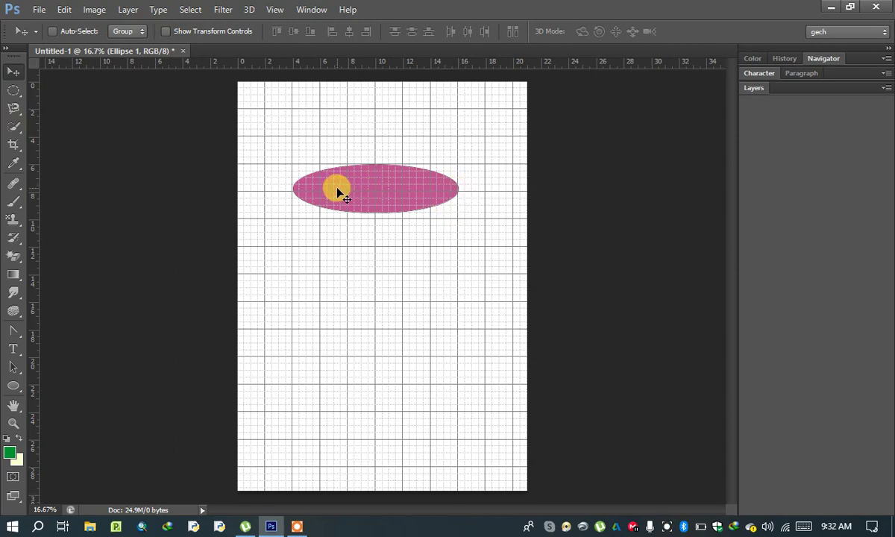
# - Free-transform the pink ellipse leftward to 116.64% width and apply the transform
pyautogui.hotkey('ctrl', 't')
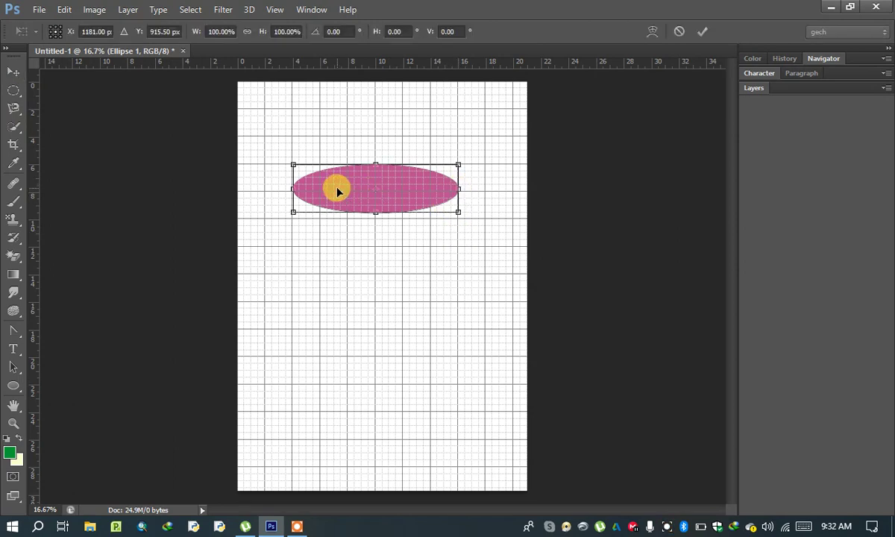
pyautogui.moveTo(292, 190); pyautogui.dragTo(294, 189)
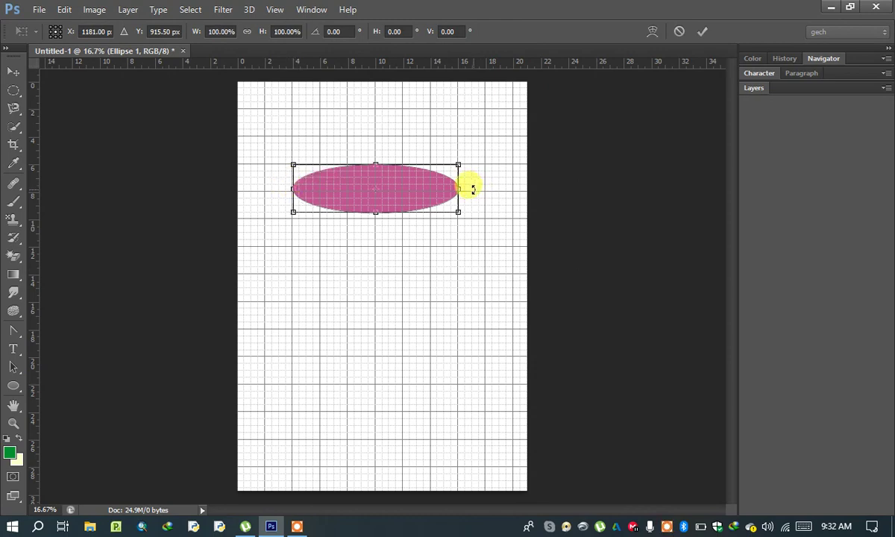
pyautogui.moveTo(460, 189)
pyautogui.mouseDown()
pyautogui.moveTo(485, 191)
pyautogui.moveTo(459, 189)
pyautogui.mouseUp()
pyautogui.moveTo(294, 189); pyautogui.dragTo(264, 189)
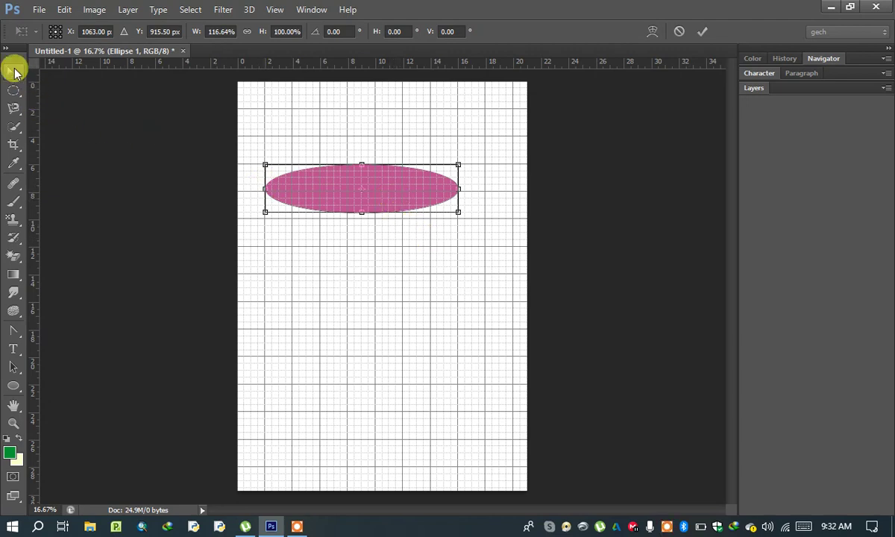
pyautogui.click(13, 71)
pyautogui.click(398, 208)
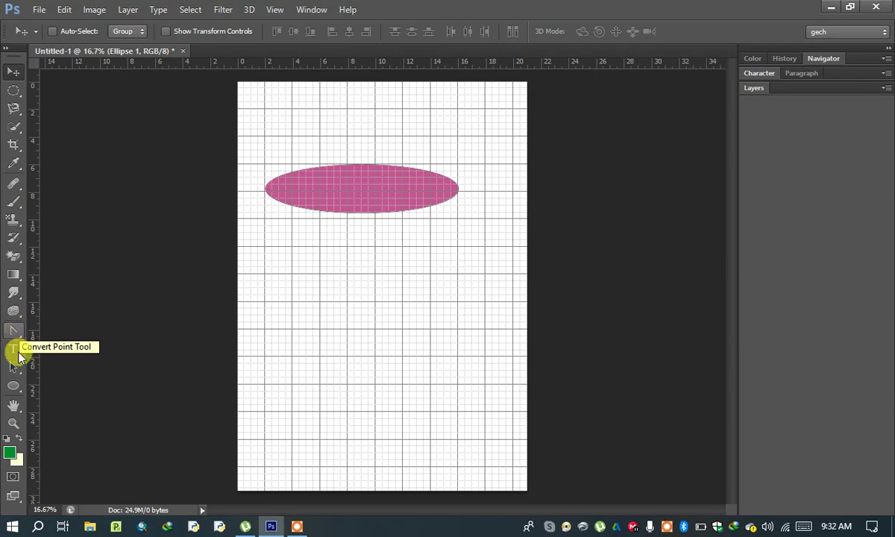
# - Draw a 1654 × 1419 px rectangle from the ellipse's left edge down as the mug body
pyautogui.click(15, 388)
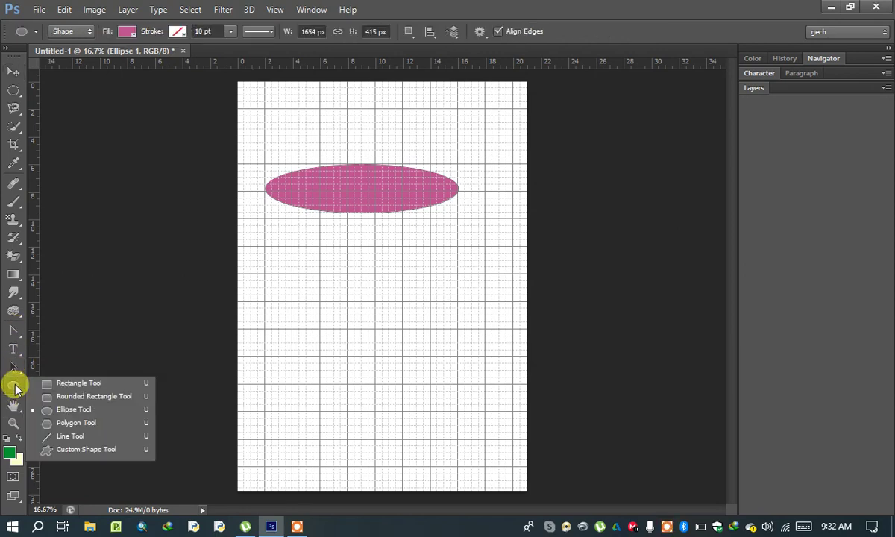
pyautogui.click(54, 383)
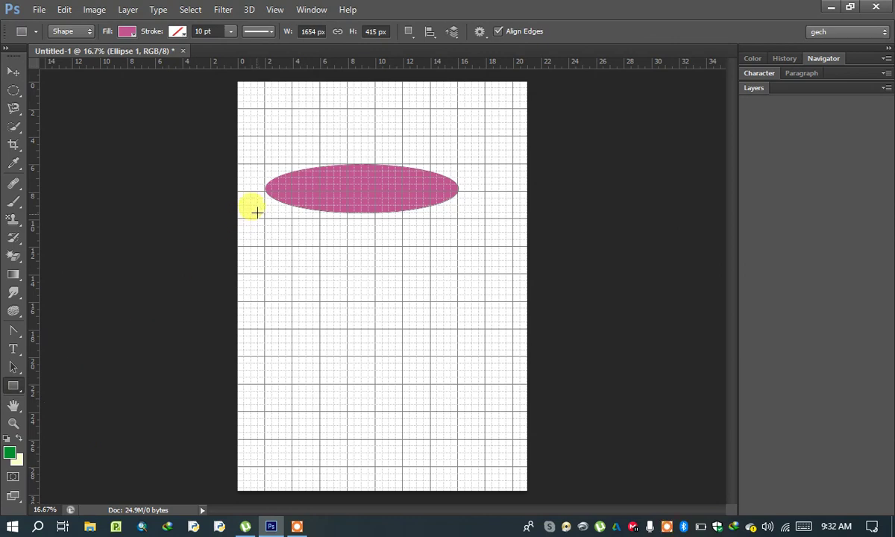
pyautogui.moveTo(265, 190); pyautogui.dragTo(470, 323)
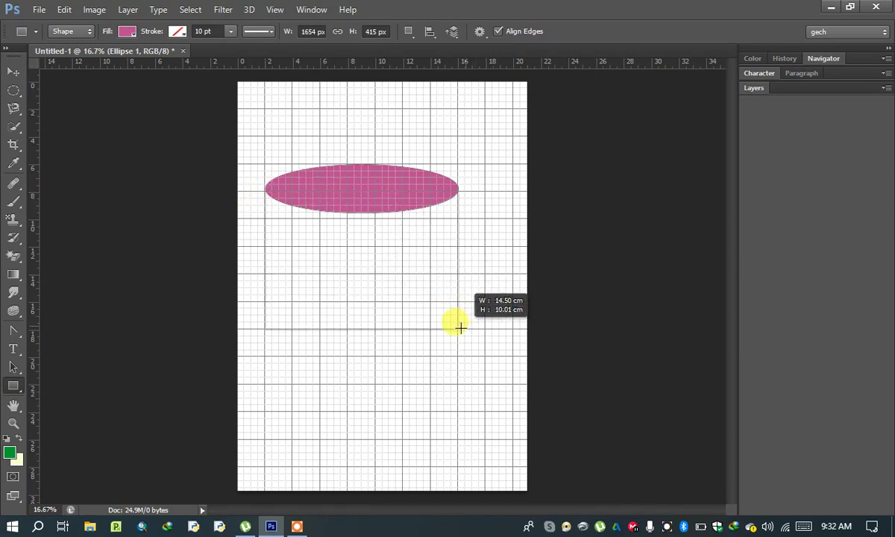
pyautogui.moveTo(470, 322)
pyautogui.mouseDown()
pyautogui.moveTo(456, 347)
pyautogui.moveTo(457, 381)
pyautogui.moveTo(456, 353)
pyautogui.mouseUp()
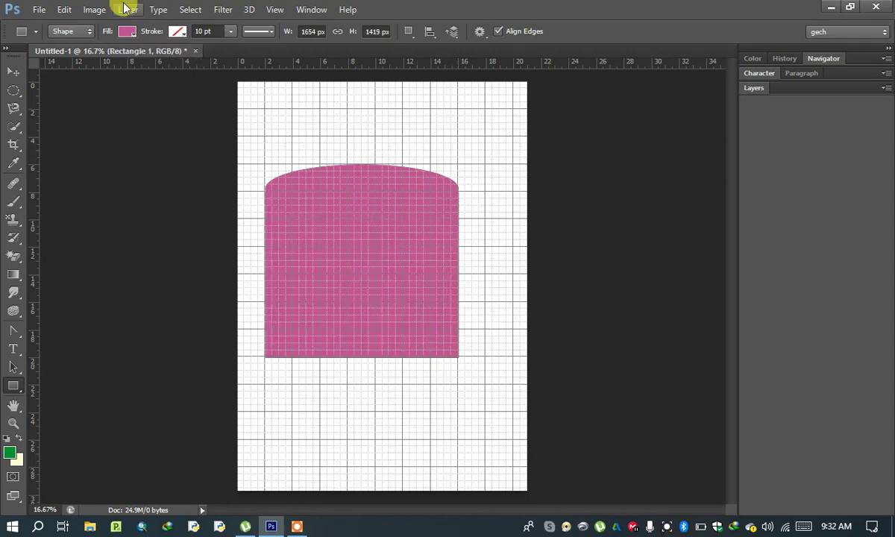
# - Fill the rectangle black and expand the Layers panel
pyautogui.click(126, 31)
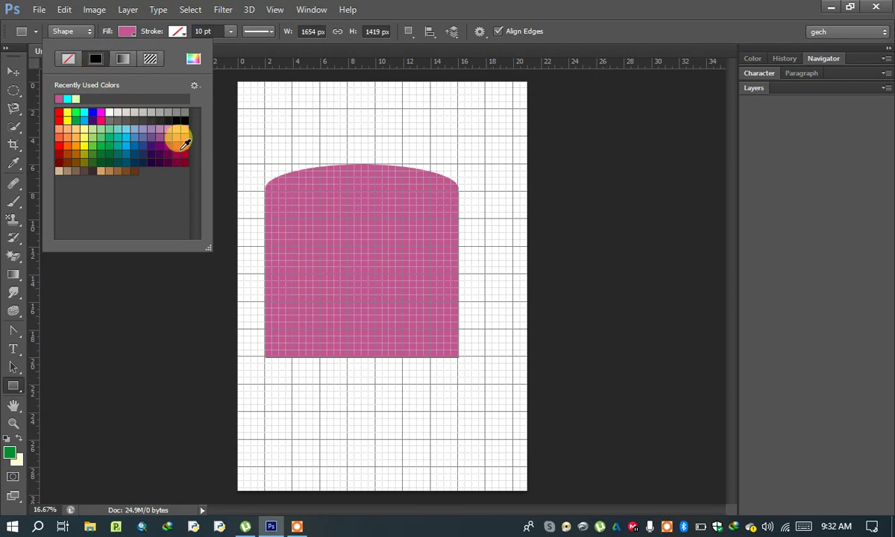
pyautogui.click(179, 117)
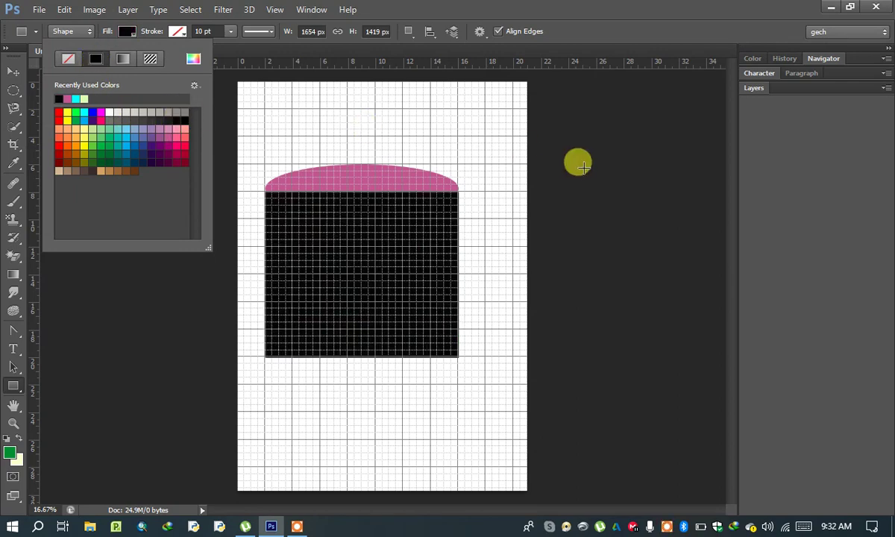
pyautogui.click(755, 88)
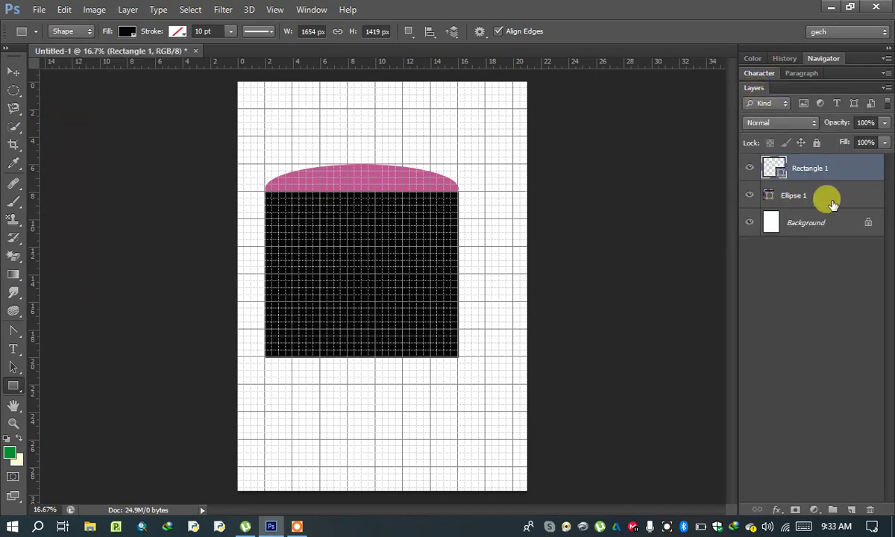
# - Check layer visibility, move Ellipse 1 above Rectangle 1, then select the Background layer
pyautogui.click(787, 197)
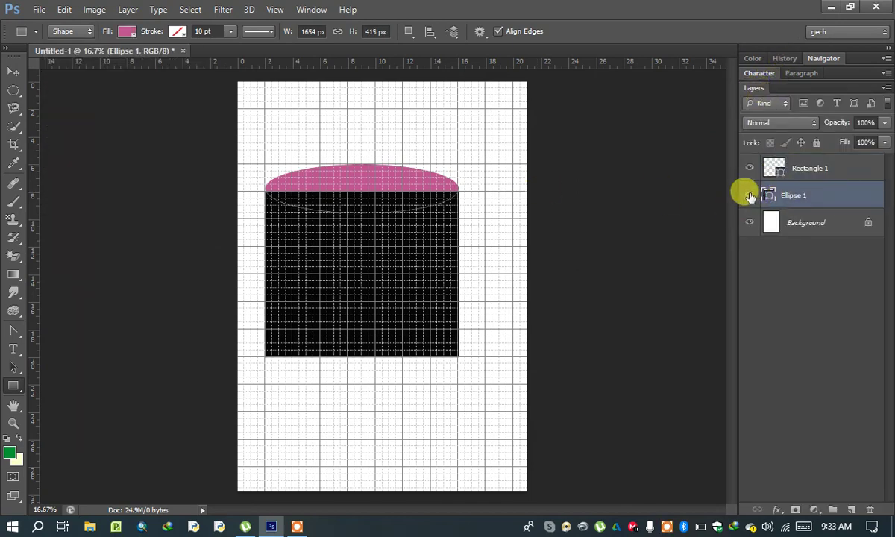
pyautogui.click(750, 195)
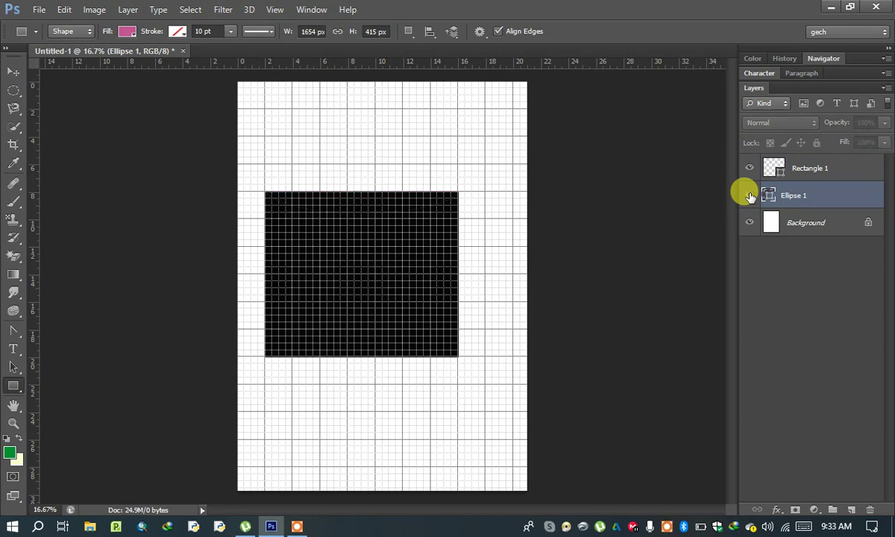
pyautogui.click(750, 195)
pyautogui.click(750, 167)
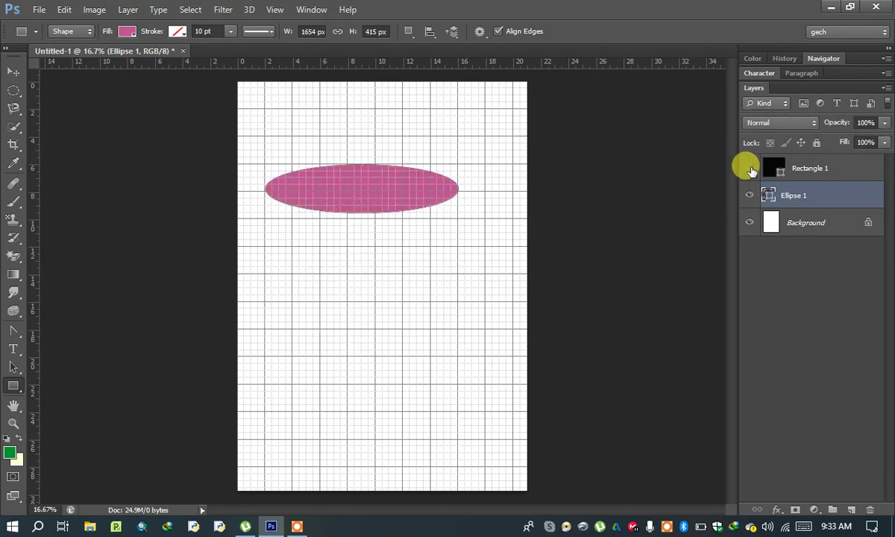
pyautogui.click(750, 167)
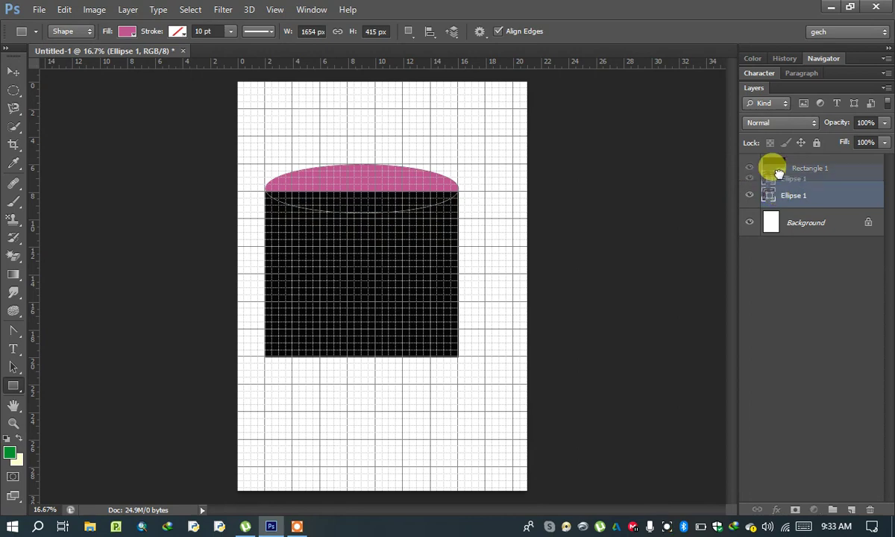
pyautogui.moveTo(782, 198); pyautogui.dragTo(772, 162)
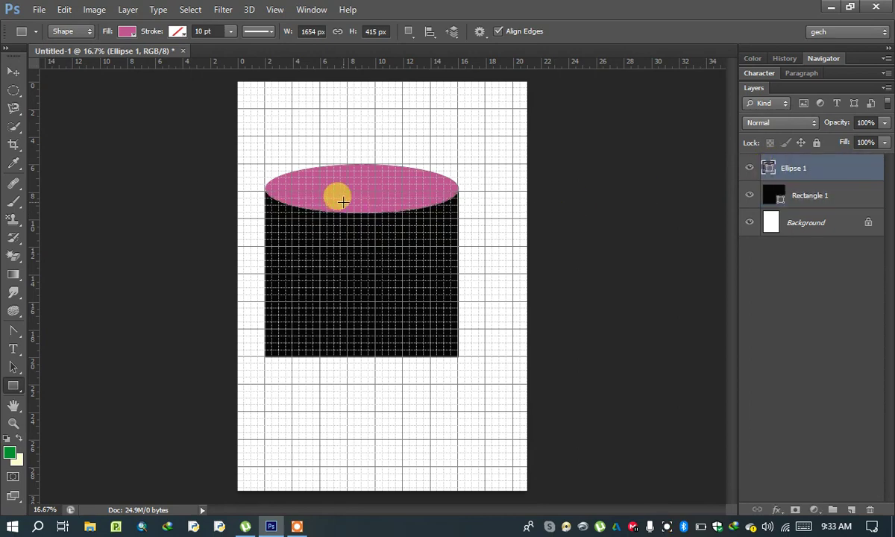
pyautogui.click(808, 224)
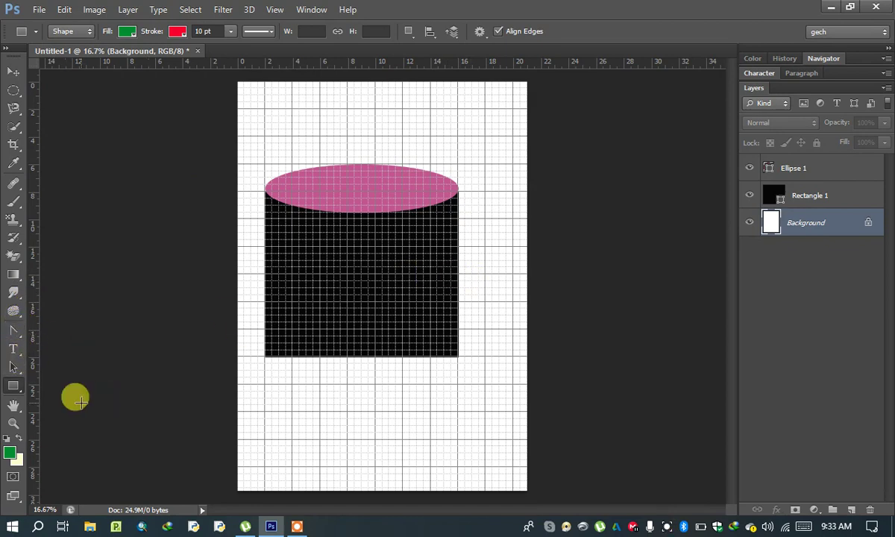
# - Select Rectangle 1's path and add anchor points midway on its left and right edges
pyautogui.click(11, 367)
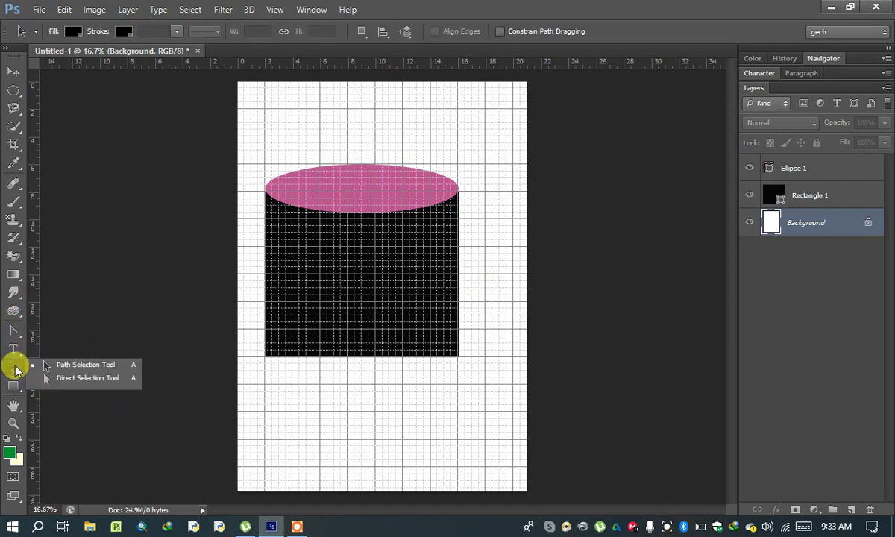
pyautogui.click(72, 381)
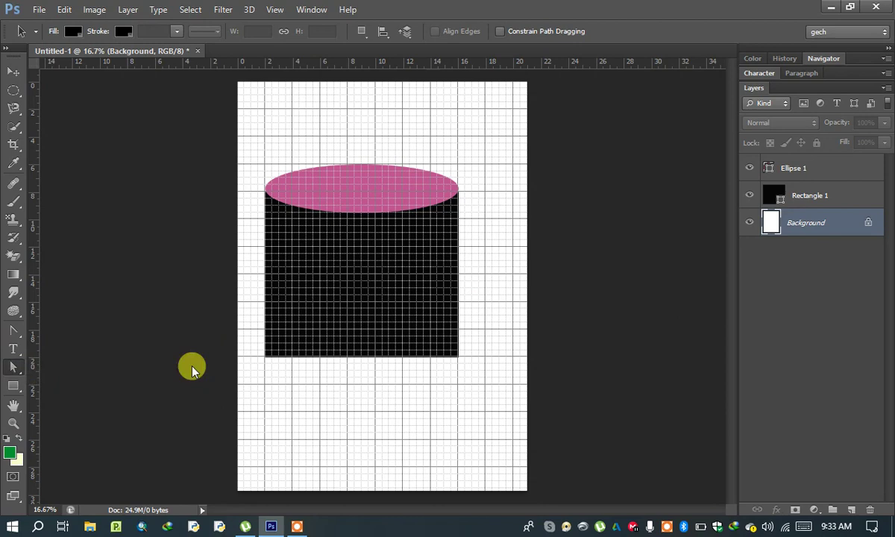
pyautogui.click(458, 293)
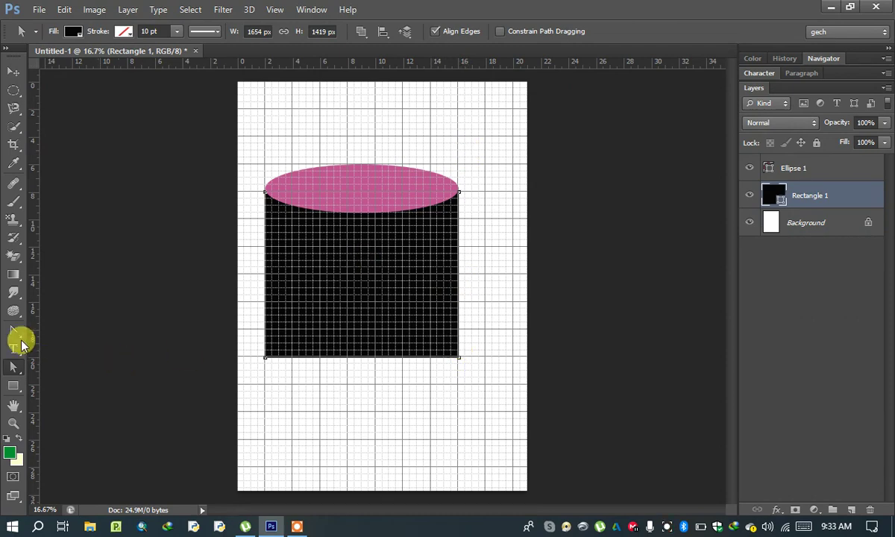
pyautogui.click(14, 331)
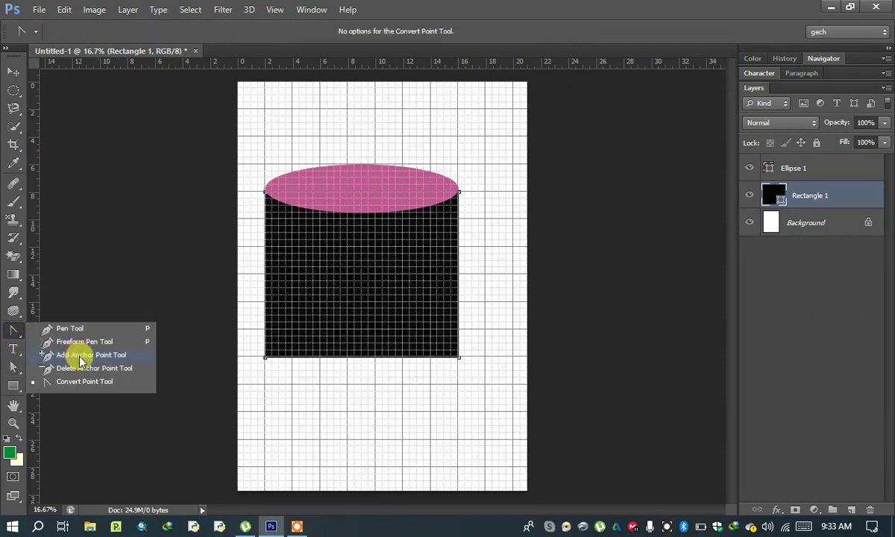
pyautogui.click(75, 355)
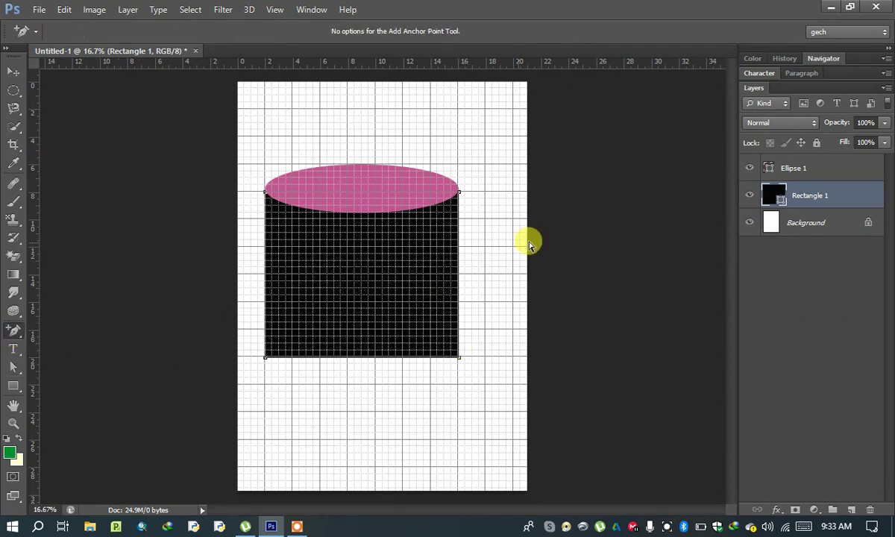
pyautogui.click(459, 275)
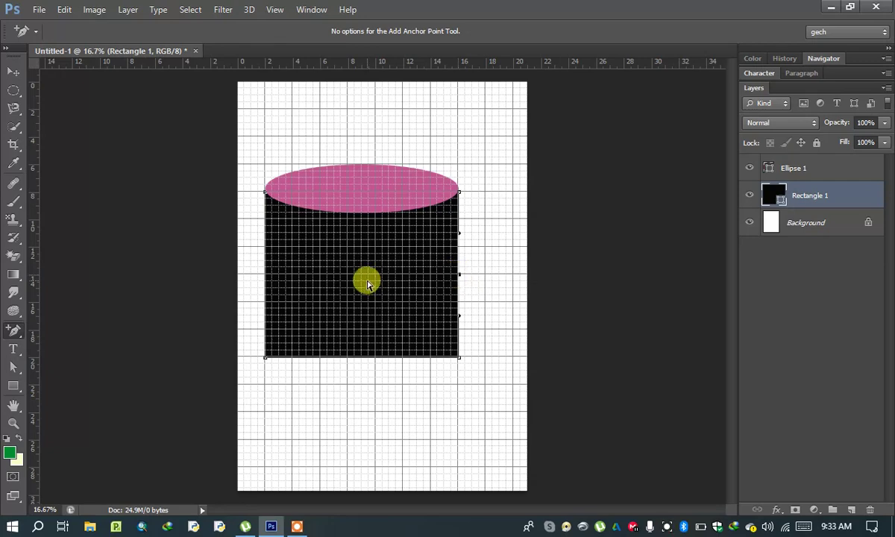
pyautogui.click(266, 275)
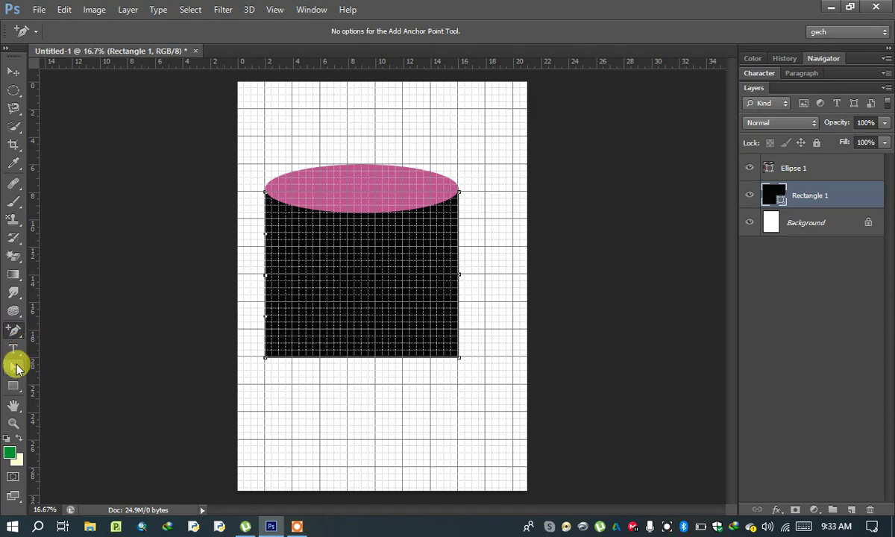
# - Drag both side midpoints outward, widening the body to 1870 px
pyautogui.click(14, 366)
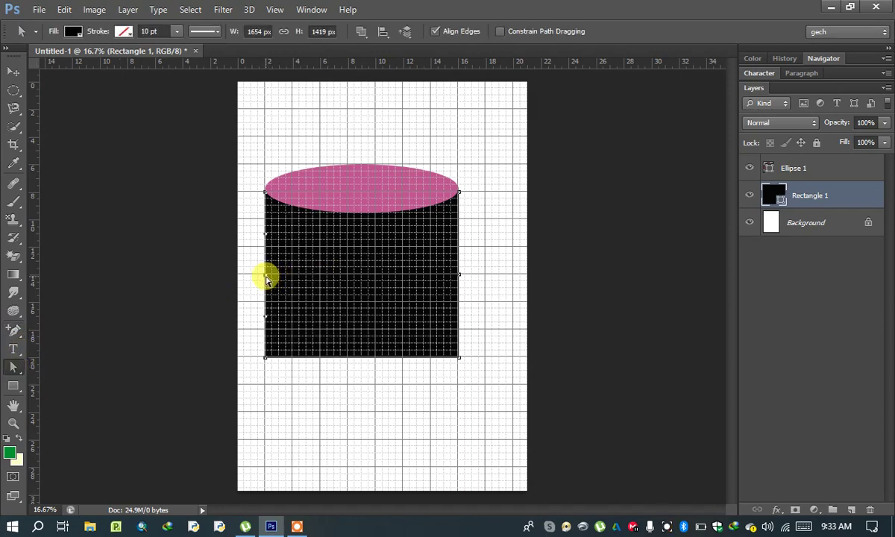
pyautogui.moveTo(265, 278); pyautogui.dragTo(260, 280)
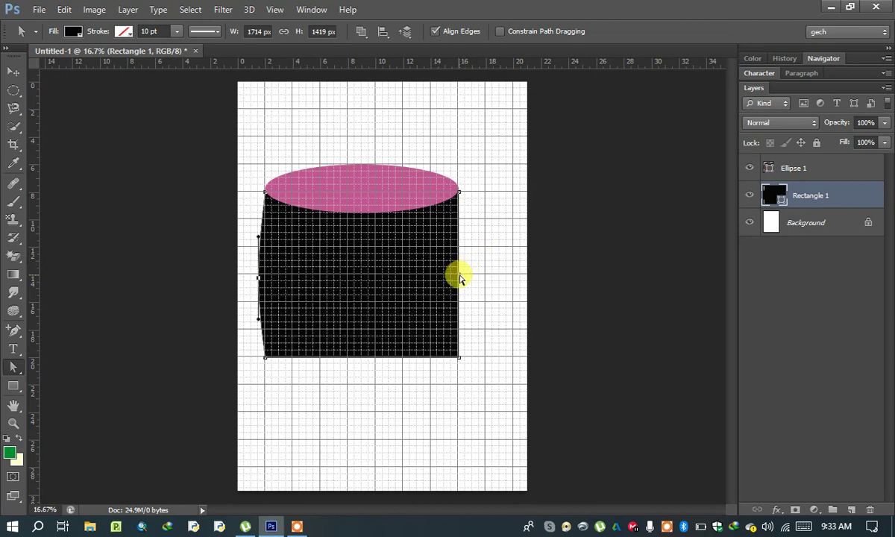
pyautogui.moveTo(459, 280); pyautogui.dragTo(471, 275)
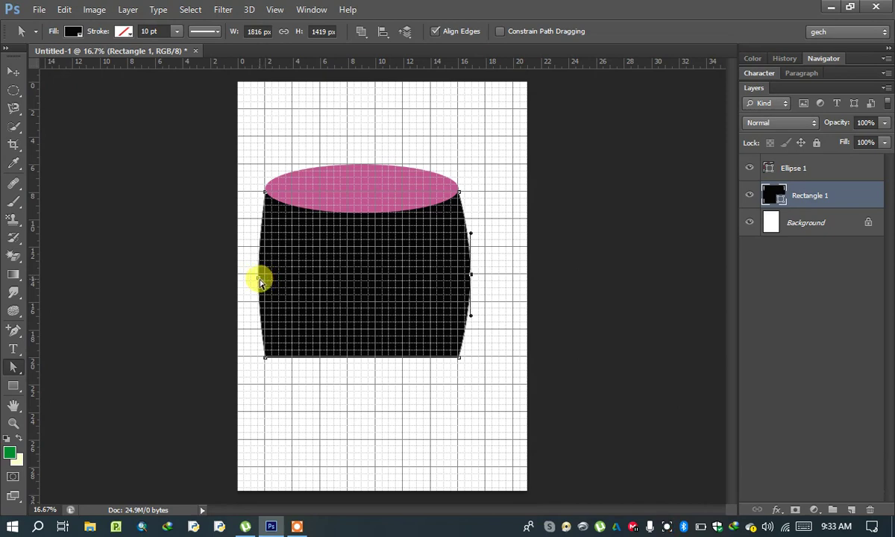
pyautogui.moveTo(260, 281); pyautogui.dragTo(253, 280)
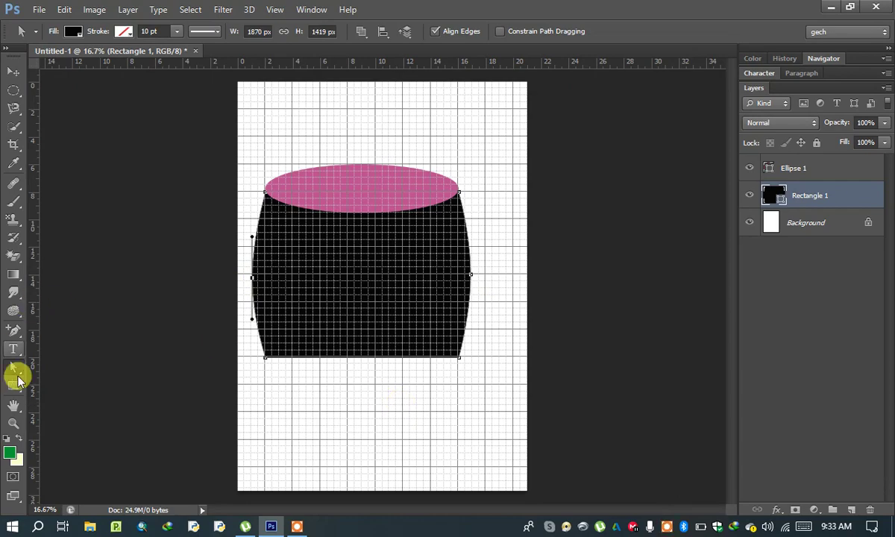
# - Zoom in on the mug shape, then zoom back out to 33.3%
pyautogui.click(14, 423)
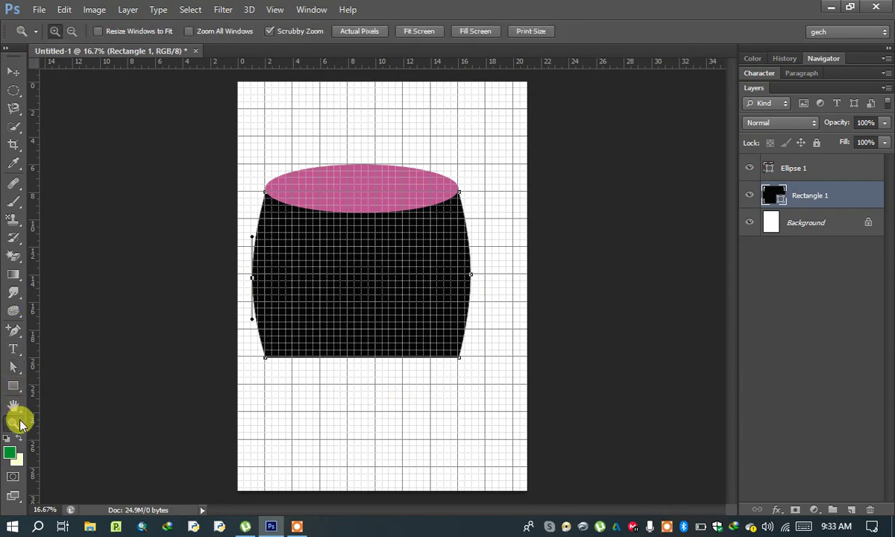
pyautogui.click(324, 283)
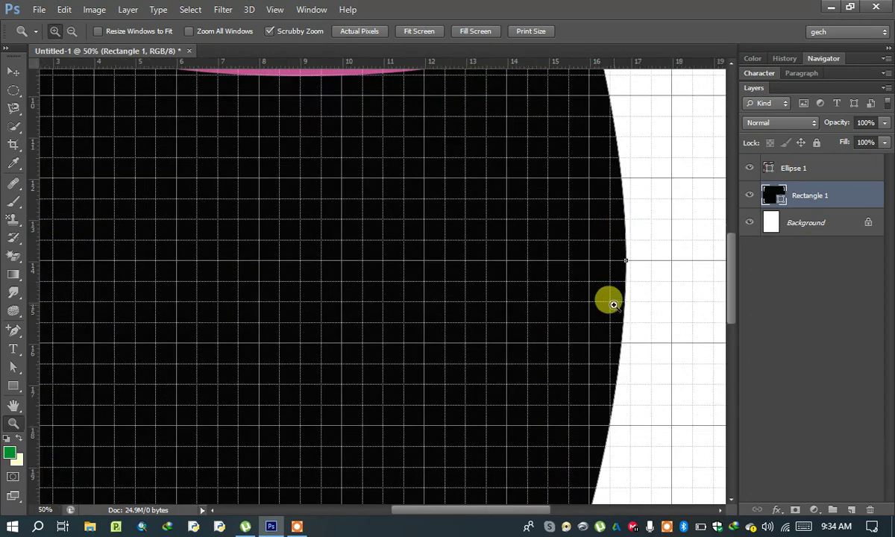
pyautogui.click(71, 31)
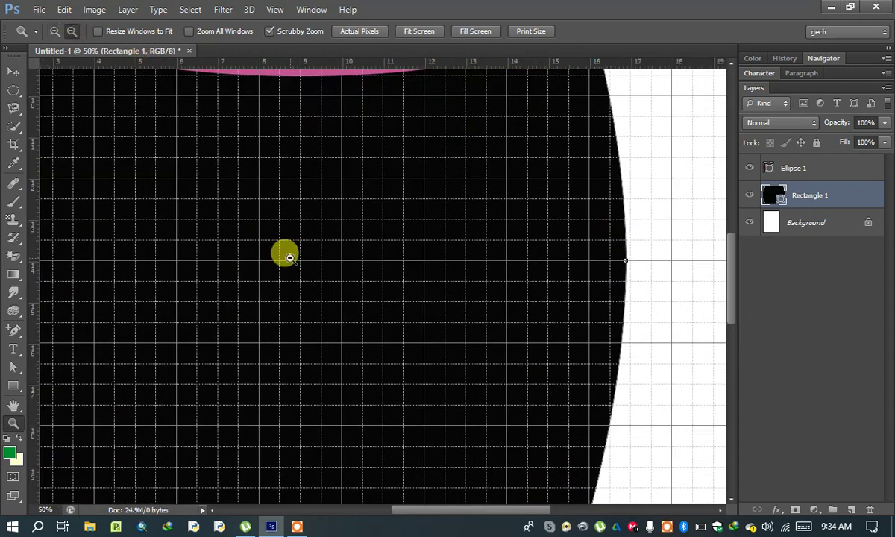
pyautogui.click(267, 238)
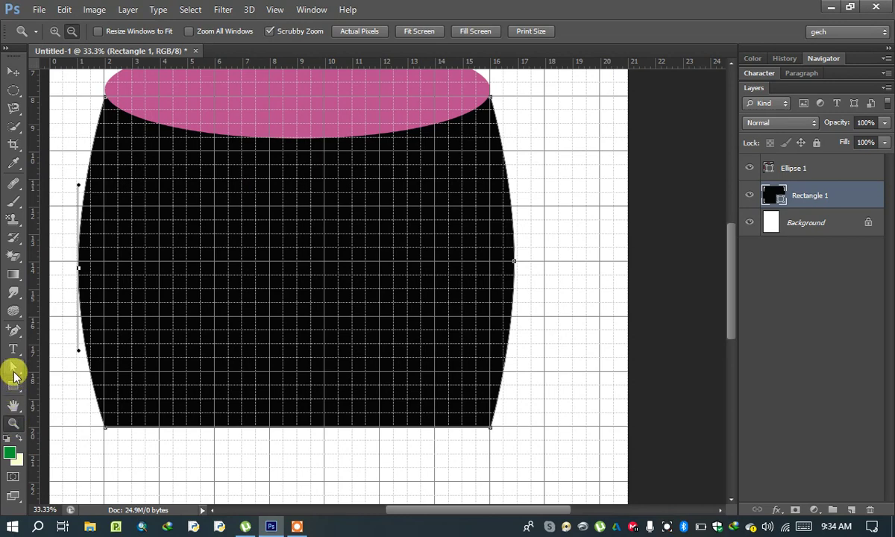
# - Pull both bottom corners of the body down and inward to narrow the base
pyautogui.click(13, 367)
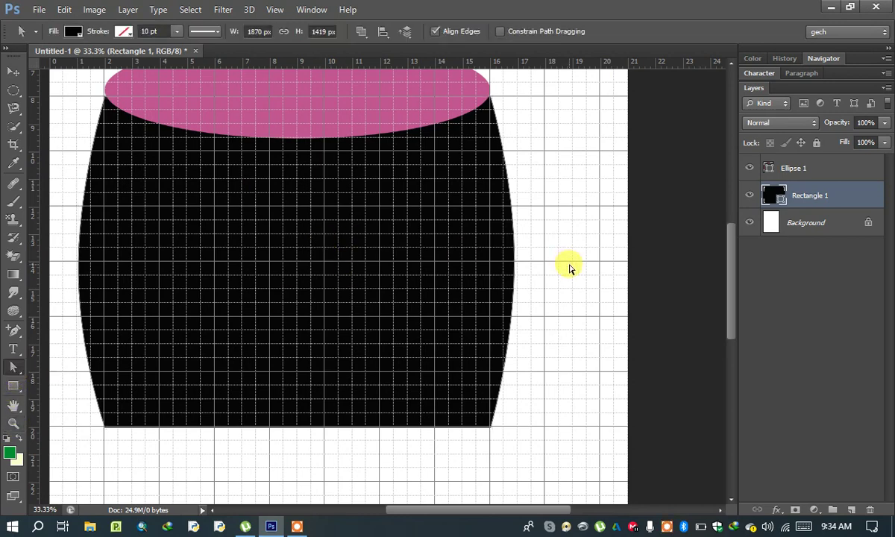
pyautogui.moveTo(492, 421)
pyautogui.mouseDown()
pyautogui.moveTo(492, 435)
pyautogui.moveTo(436, 481)
pyautogui.mouseUp()
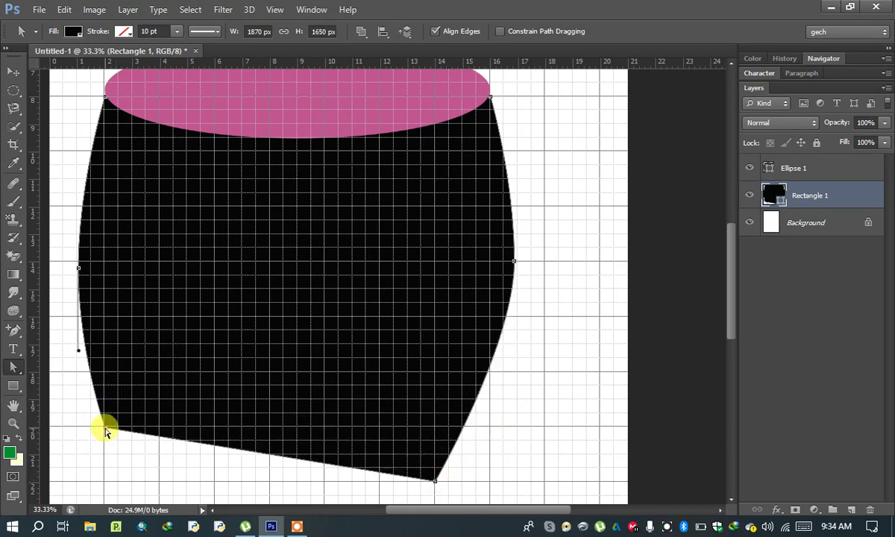
pyautogui.moveTo(105, 431); pyautogui.dragTo(121, 480)
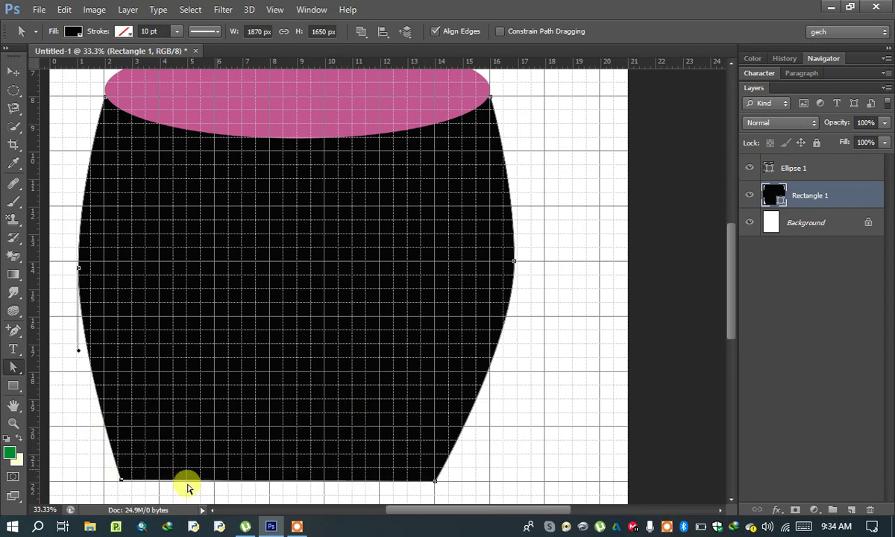
pyautogui.moveTo(123, 484); pyautogui.dragTo(135, 482)
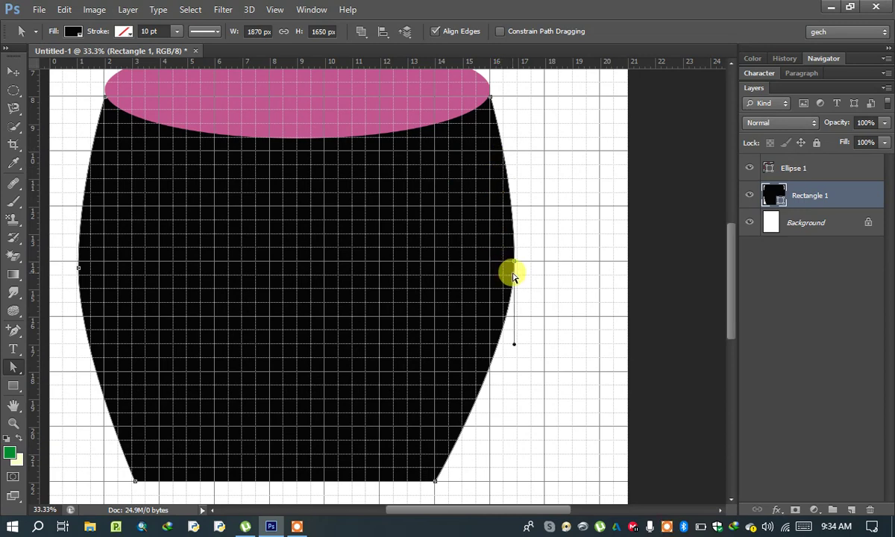
# - Adjust the side midpoint handles so the lower curves swell and round toward the base
pyautogui.click(515, 344)
pyautogui.moveTo(503, 345)
pyautogui.mouseDown()
pyautogui.moveTo(500, 332)
pyautogui.moveTo(535, 321)
pyautogui.moveTo(510, 339)
pyautogui.moveTo(522, 404)
pyautogui.mouseUp()
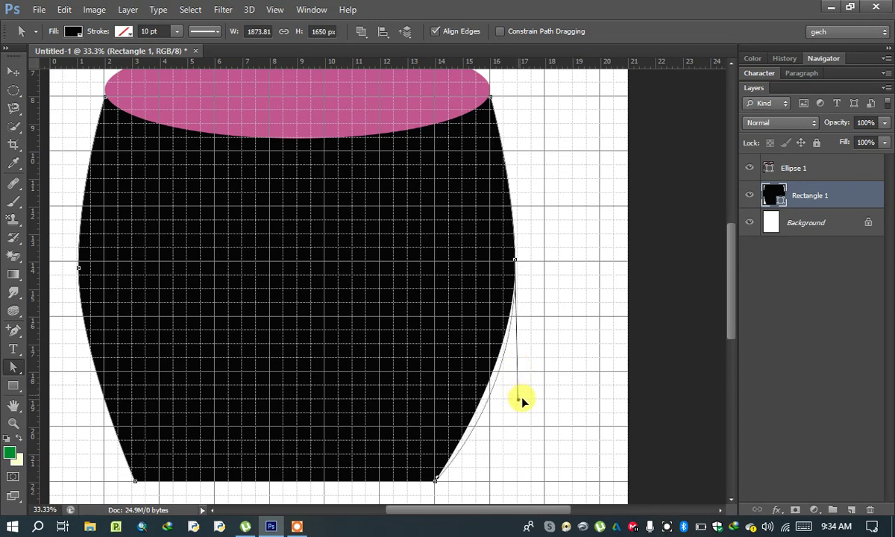
pyautogui.click(78, 268)
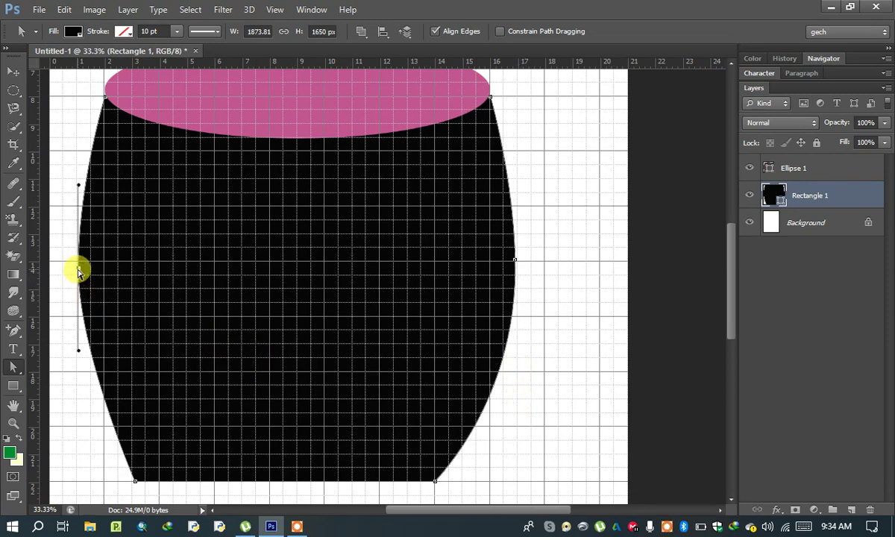
pyautogui.moveTo(78, 351); pyautogui.dragTo(65, 393)
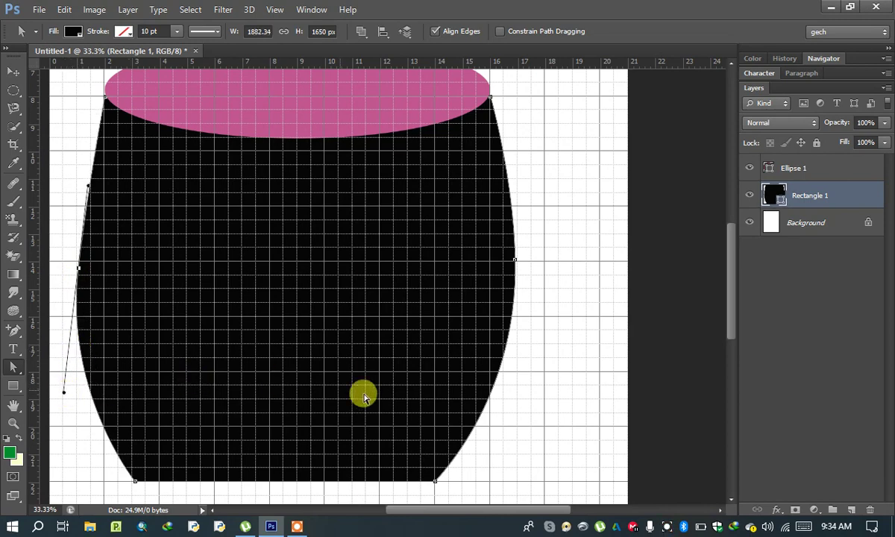
pyautogui.click(515, 262)
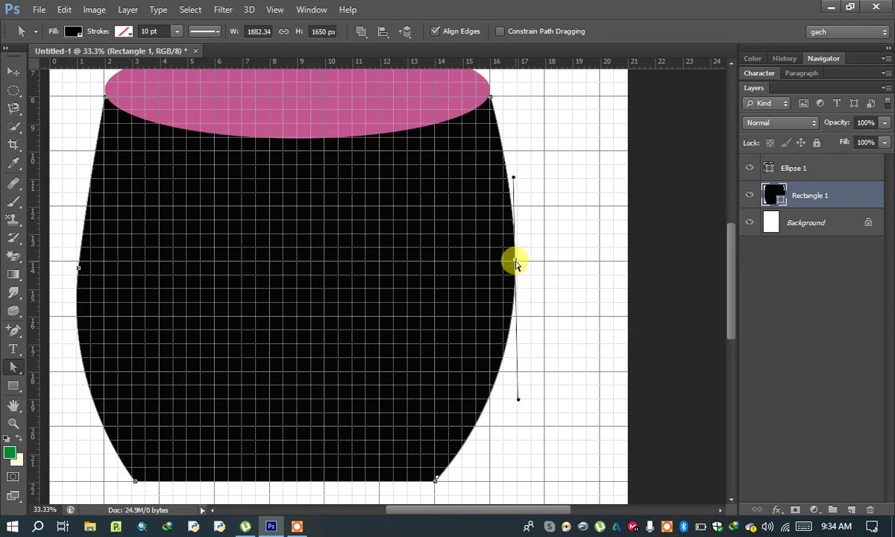
pyautogui.moveTo(520, 403); pyautogui.dragTo(531, 405)
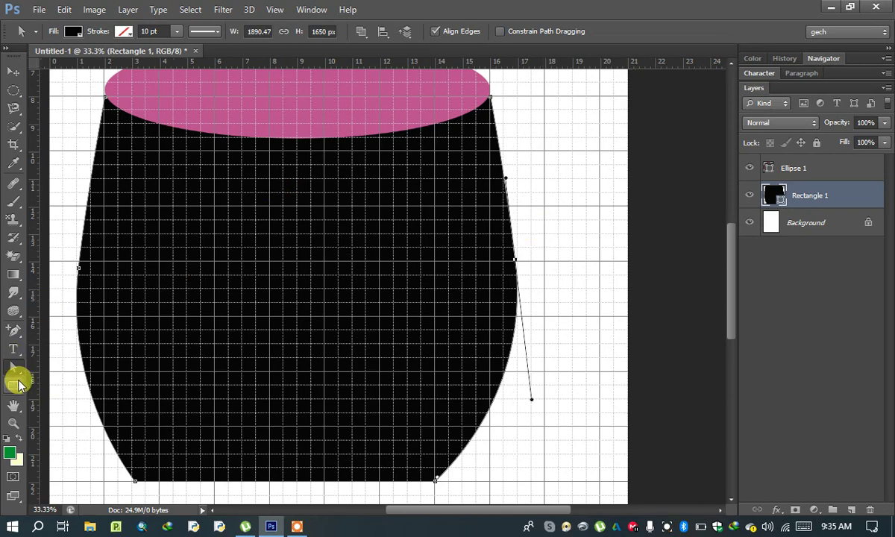
# - Zoom out to 25% to show the whole mug, then pick the Direct Selection tool
pyautogui.click(14, 425)
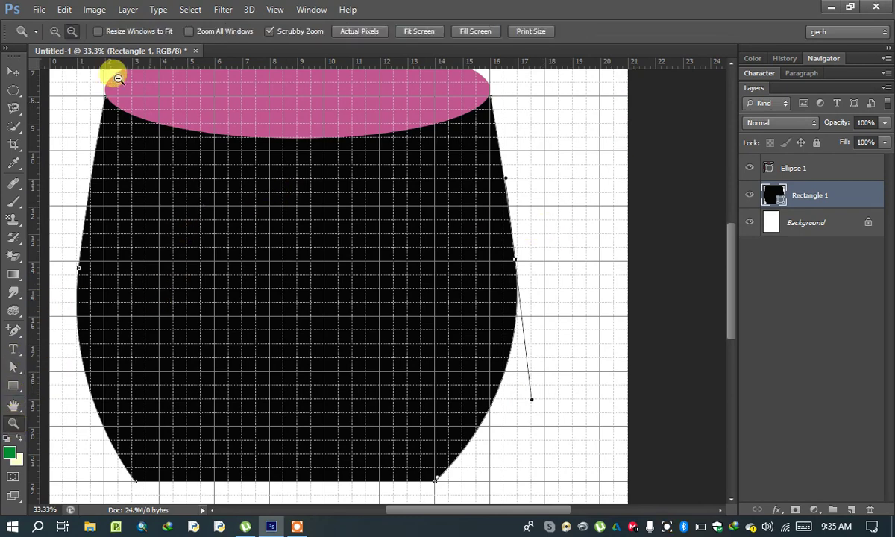
pyautogui.click(72, 32)
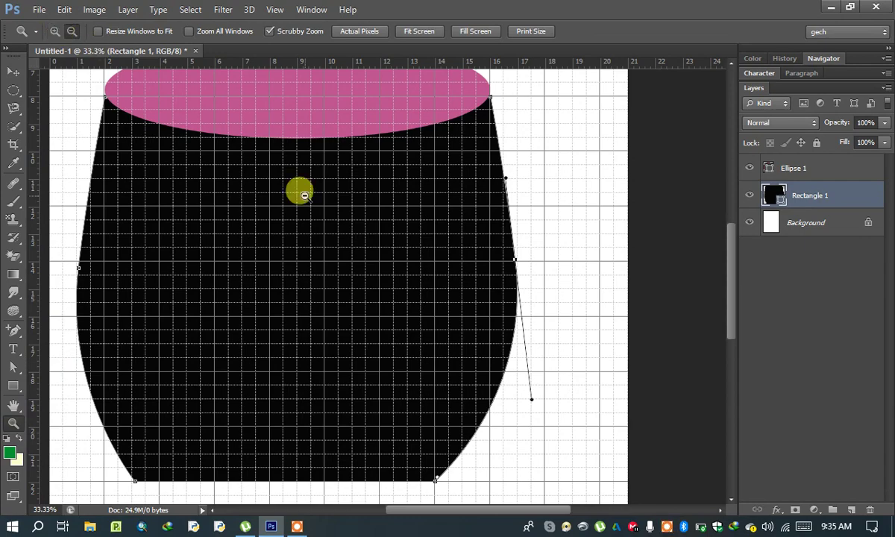
pyautogui.click(305, 264)
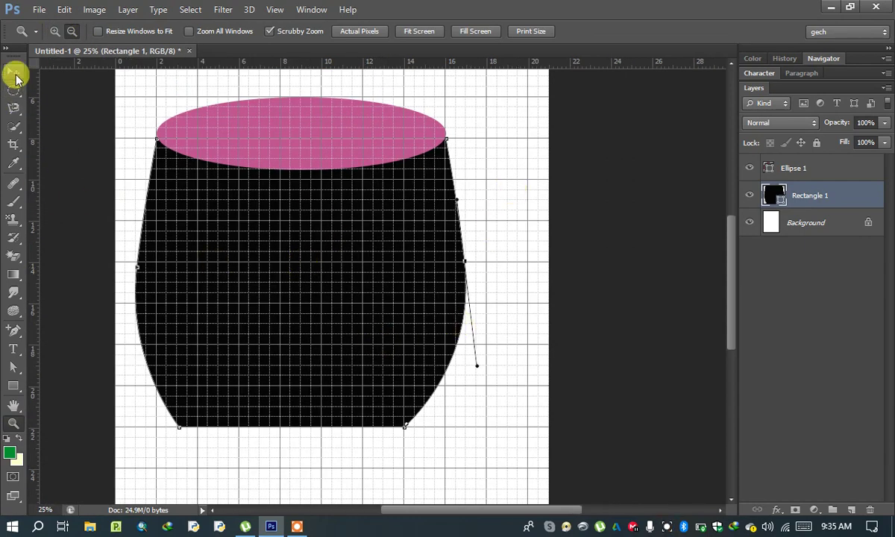
pyautogui.click(302, 528)
pyautogui.click(435, 502)
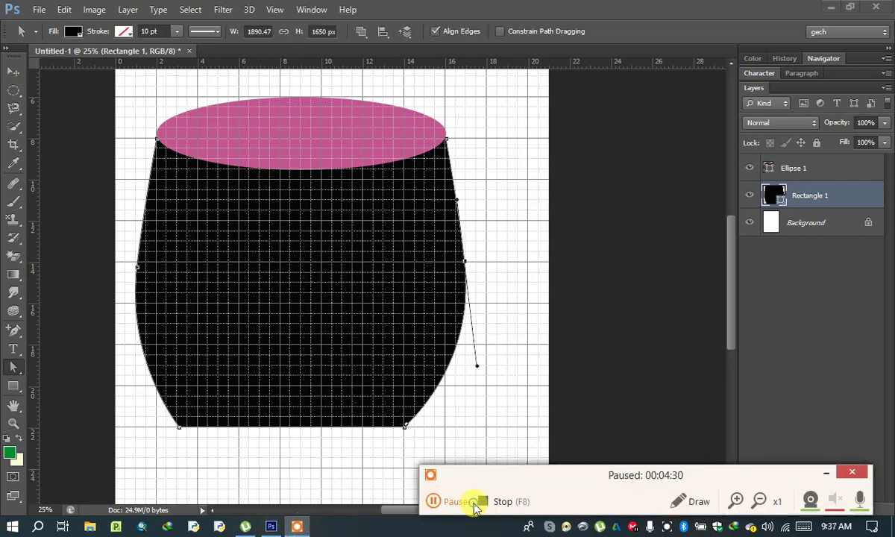
pyautogui.click(475, 506)
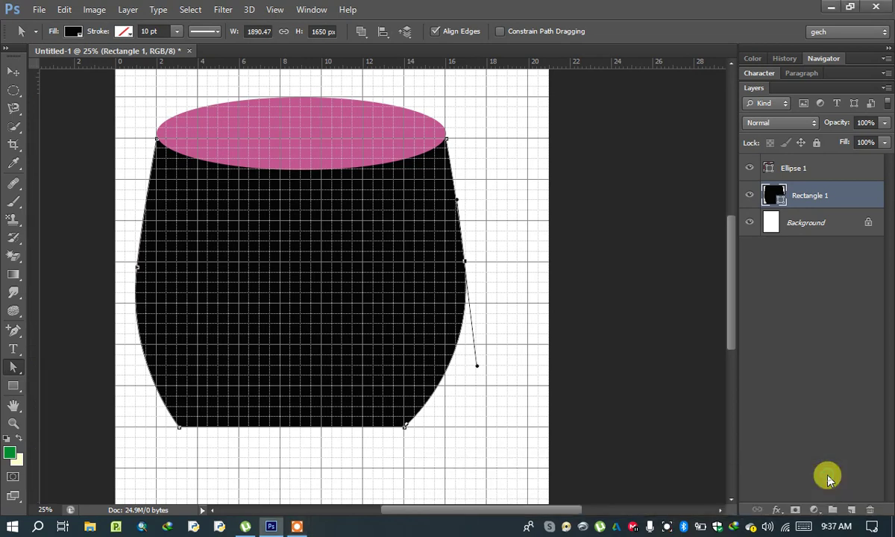
# - Pull both sides of the black body inward and reshape the left side's upper curve
pyautogui.click(139, 267)
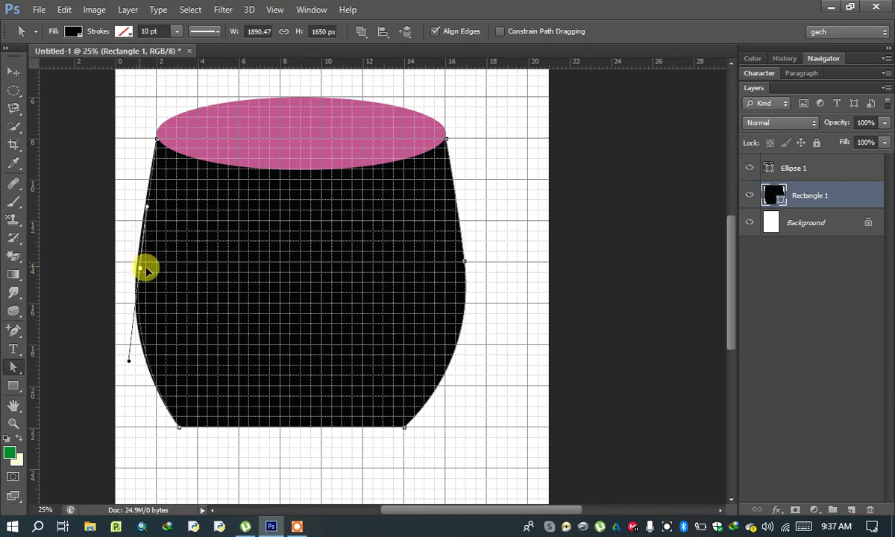
pyautogui.moveTo(139, 269); pyautogui.dragTo(149, 269)
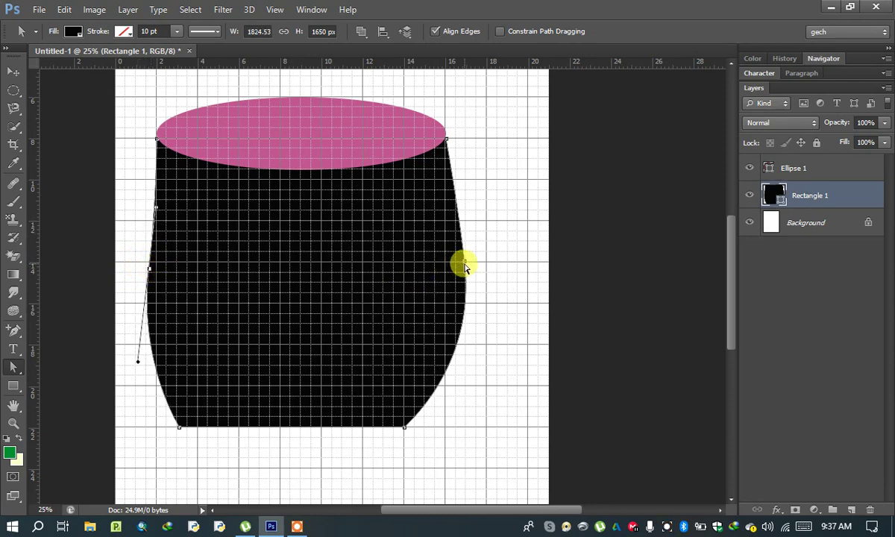
pyautogui.moveTo(464, 265); pyautogui.dragTo(450, 263)
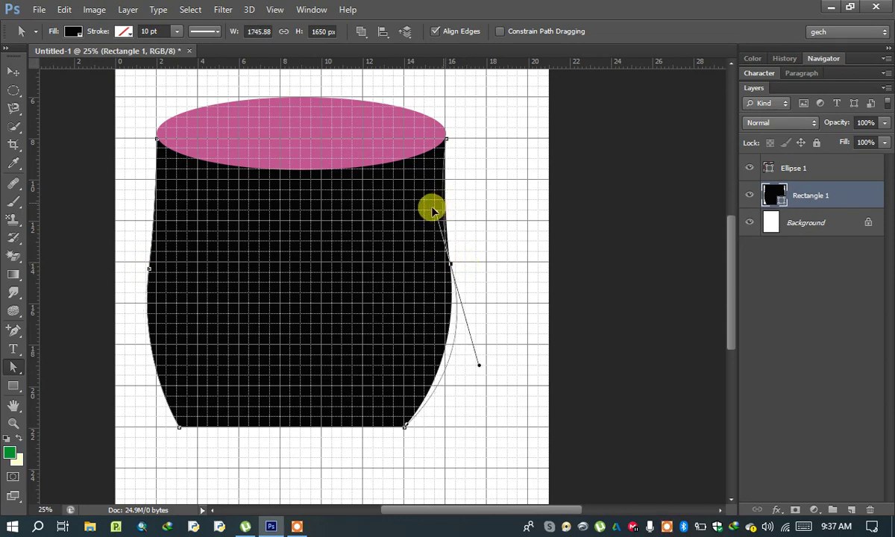
pyautogui.moveTo(444, 206); pyautogui.dragTo(425, 211)
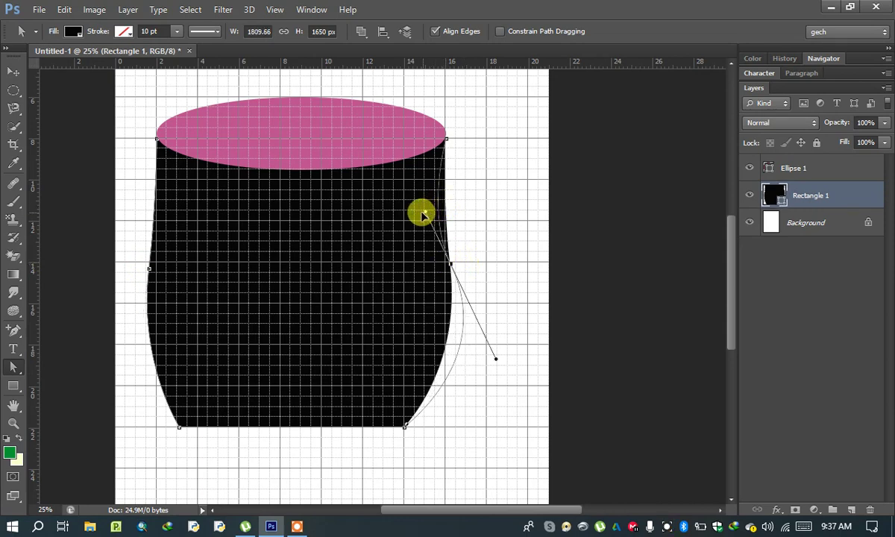
pyautogui.click(151, 270)
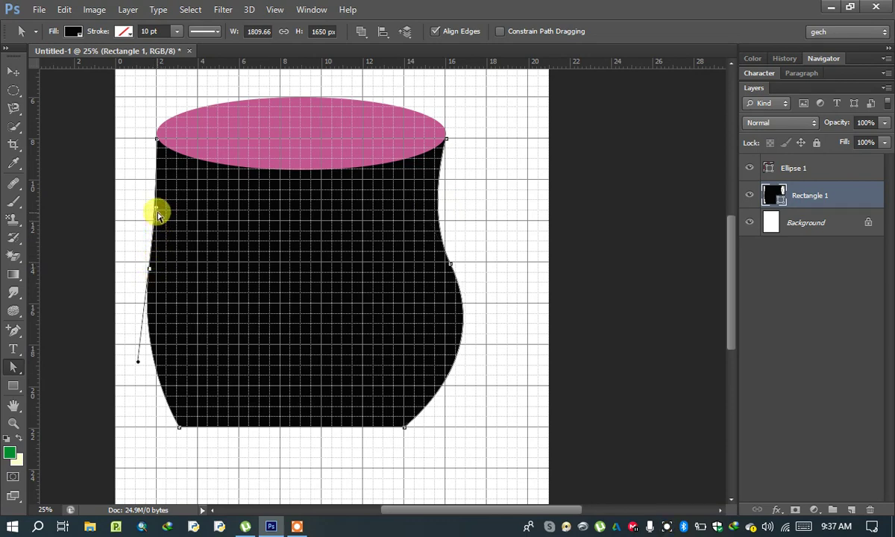
pyautogui.moveTo(157, 213); pyautogui.dragTo(179, 195)
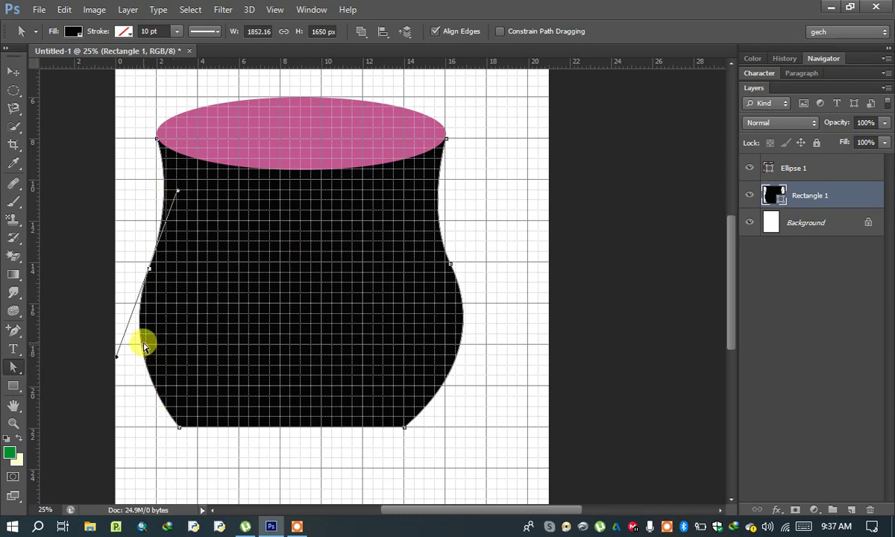
# - Refine the lower-left curve and pinch both sides into a waisted vase form
pyautogui.moveTo(144, 346); pyautogui.dragTo(151, 342)
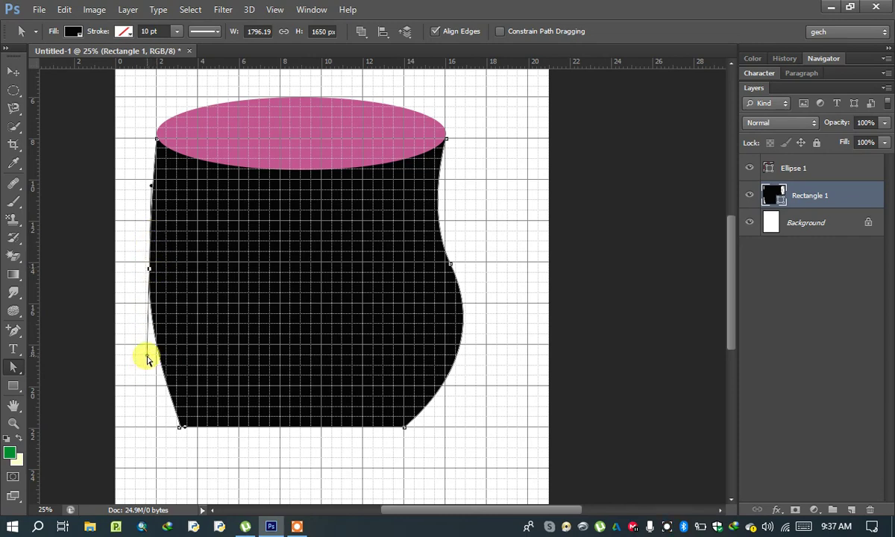
pyautogui.moveTo(147, 360); pyautogui.dragTo(136, 355)
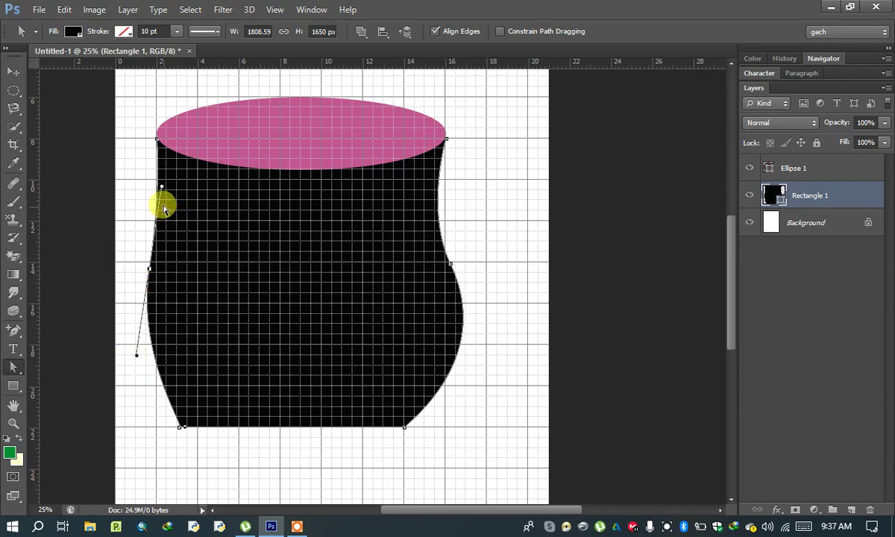
pyautogui.moveTo(150, 272); pyautogui.dragTo(154, 277)
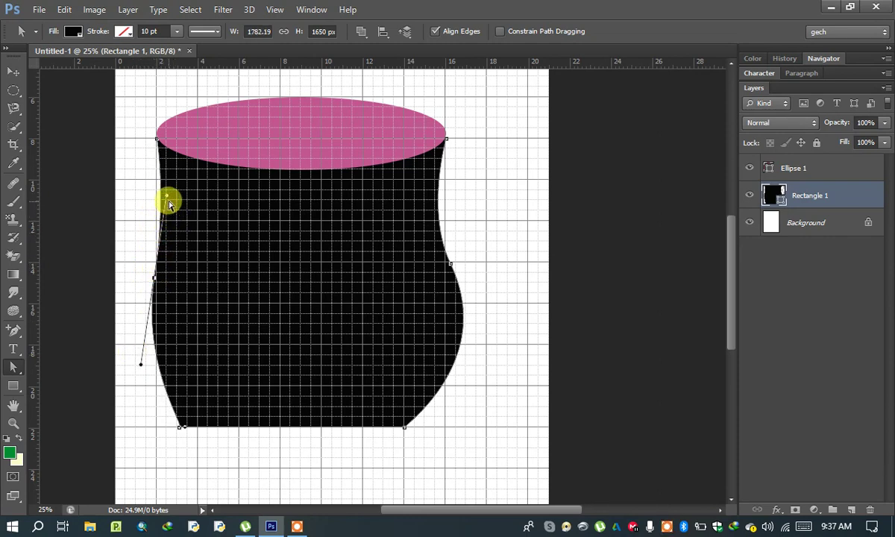
pyautogui.moveTo(168, 197); pyautogui.dragTo(187, 202)
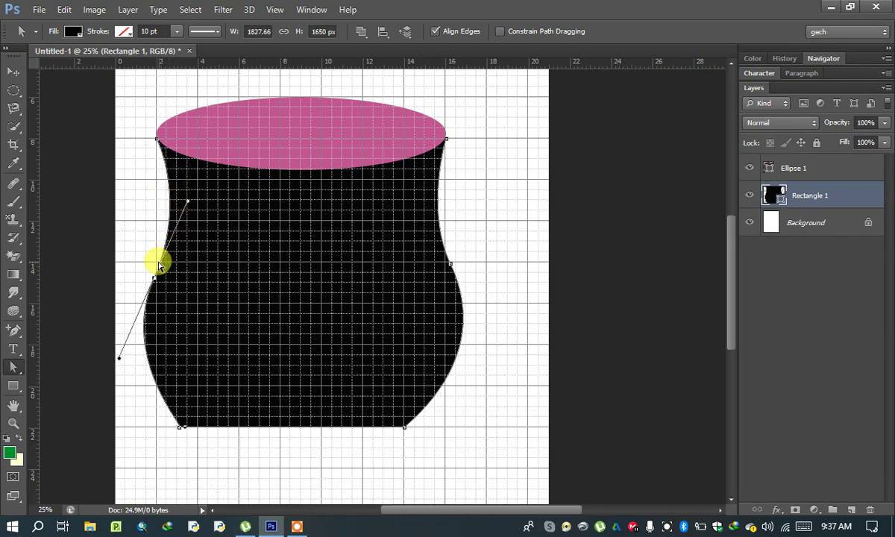
pyautogui.moveTo(155, 281); pyautogui.dragTo(170, 274)
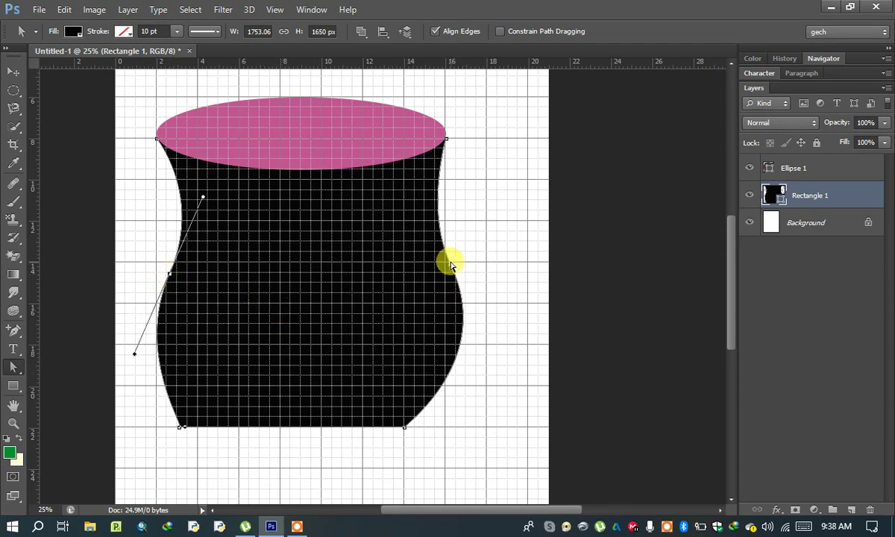
pyautogui.moveTo(451, 266); pyautogui.dragTo(435, 273)
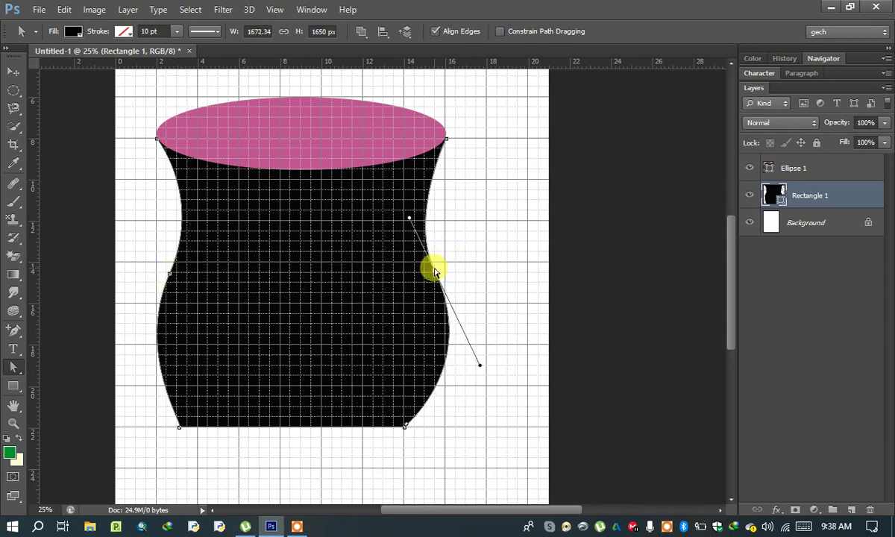
pyautogui.moveTo(436, 272); pyautogui.dragTo(428, 276)
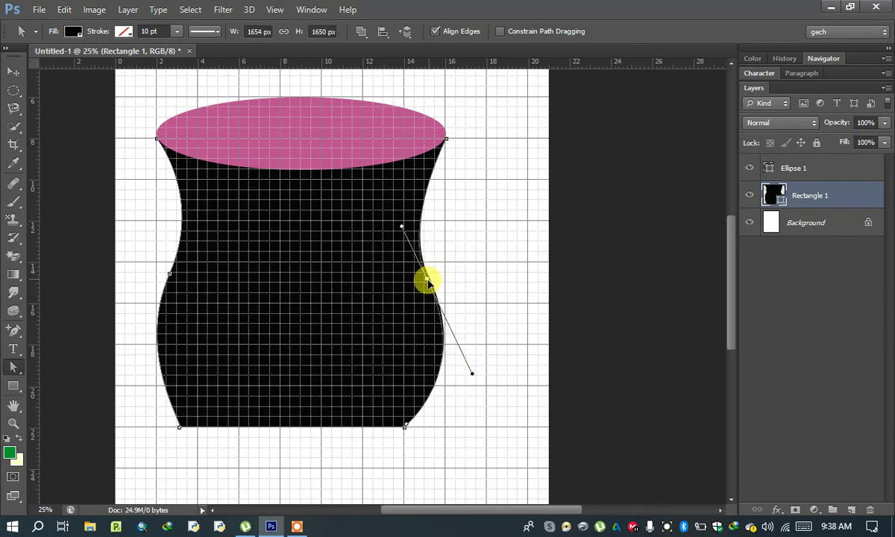
# - Smooth the lower-right and lower-left curves, tucking the bottom-left corner inward
pyautogui.click(457, 321)
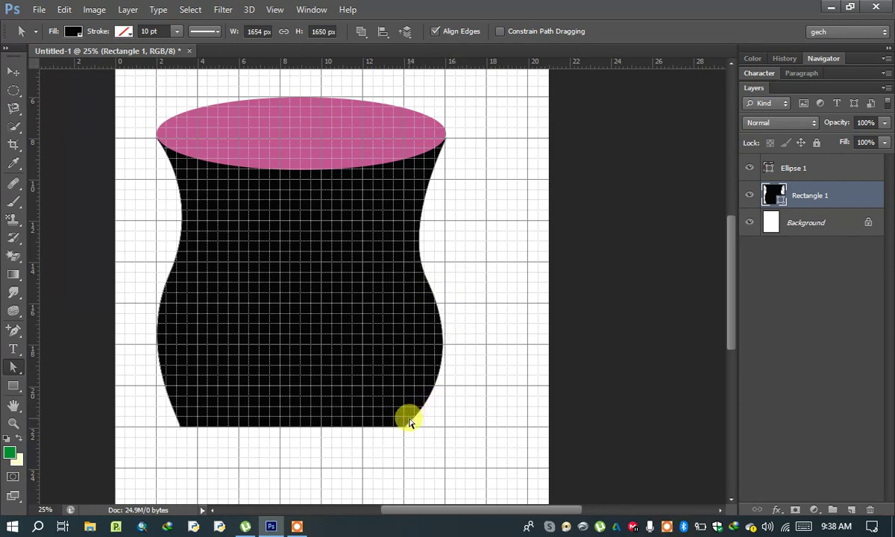
pyautogui.click(470, 287)
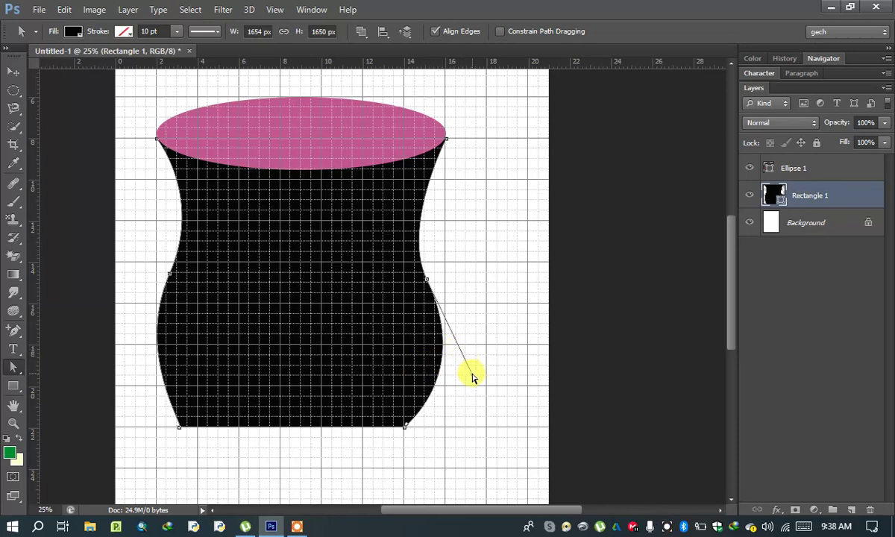
pyautogui.moveTo(473, 376); pyautogui.dragTo(456, 376)
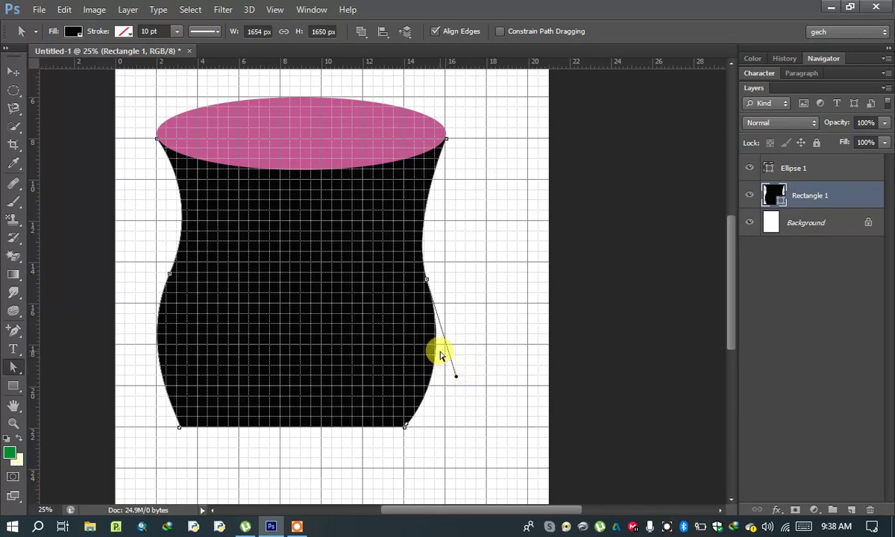
pyautogui.moveTo(432, 352); pyautogui.dragTo(400, 352)
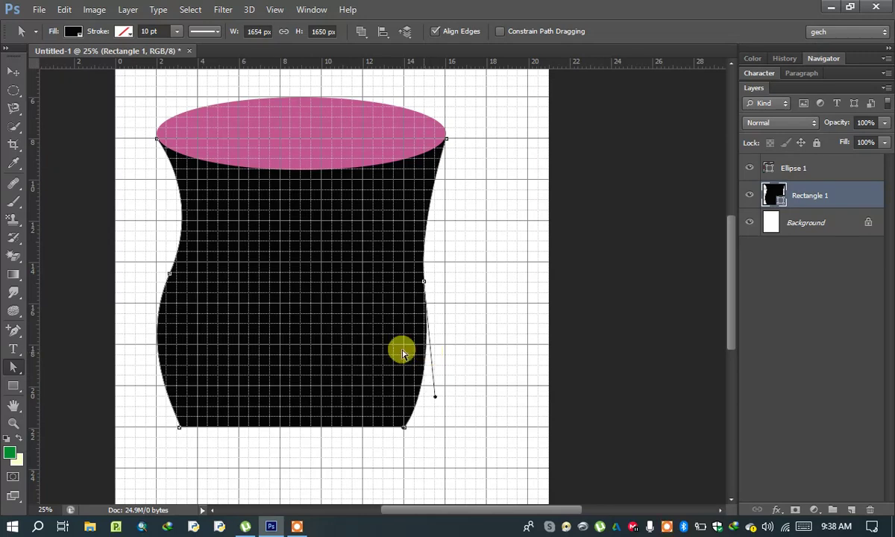
pyautogui.click(157, 339)
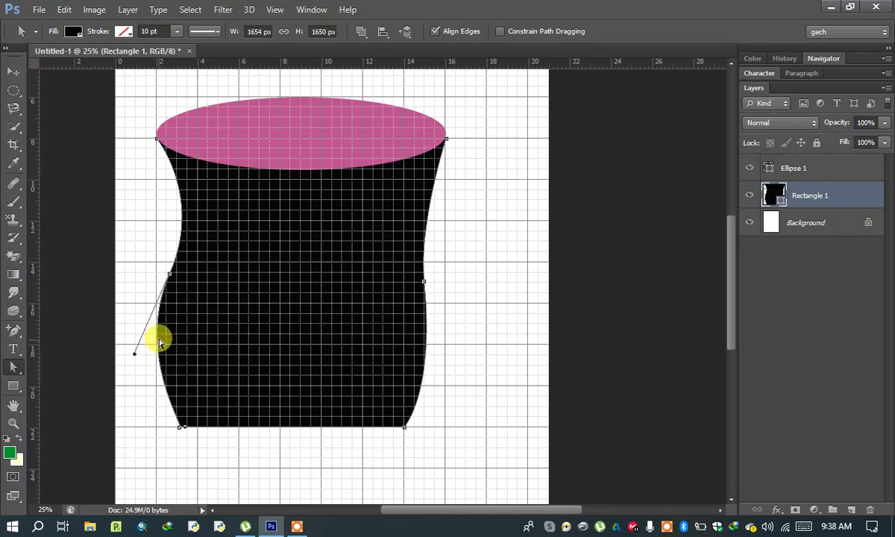
pyautogui.moveTo(159, 328); pyautogui.dragTo(171, 329)
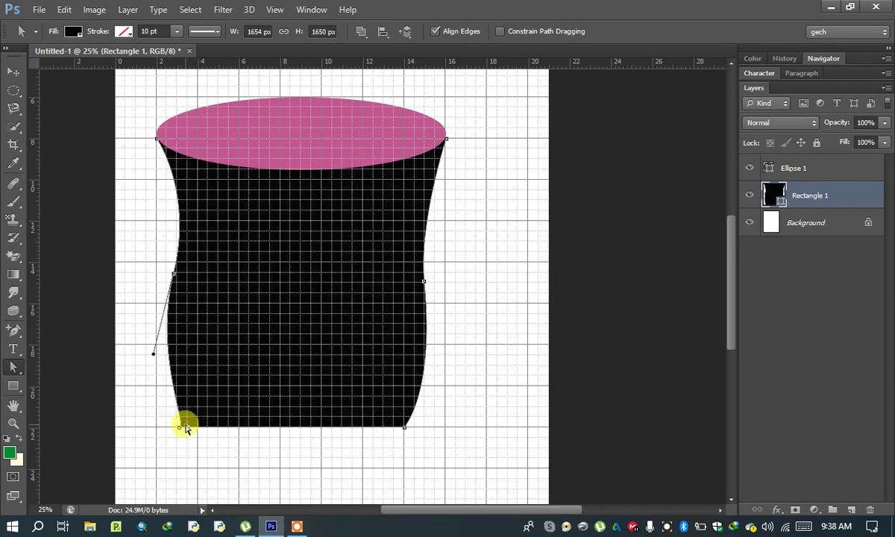
pyautogui.moveTo(186, 430); pyautogui.dragTo(192, 428)
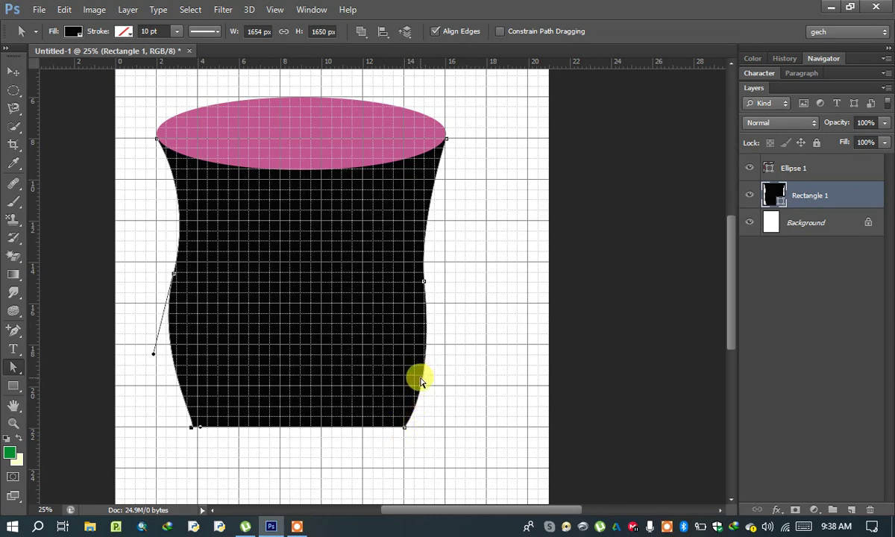
pyautogui.moveTo(418, 374)
pyautogui.mouseDown()
pyautogui.moveTo(419, 389)
pyautogui.moveTo(446, 383)
pyautogui.mouseUp()
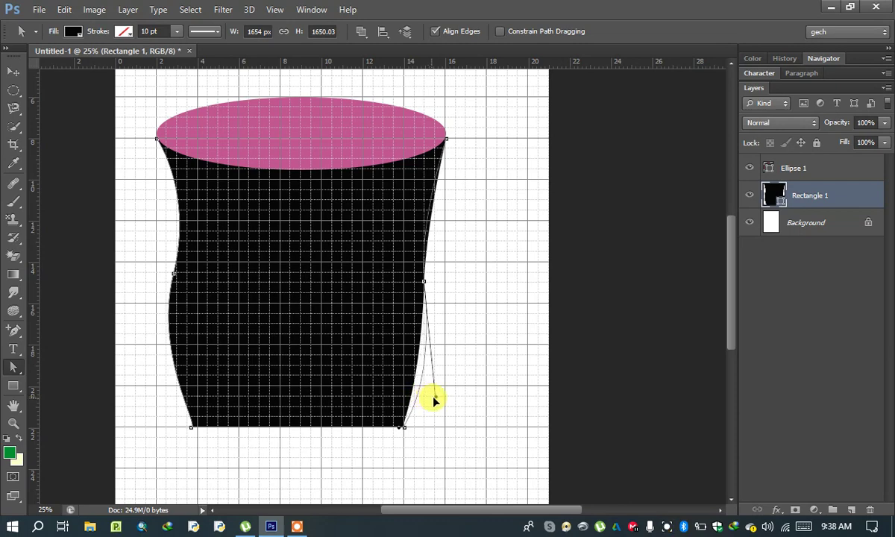
# - Adjust the right side's curve so it swells out then tucks into the base
pyautogui.click(460, 346)
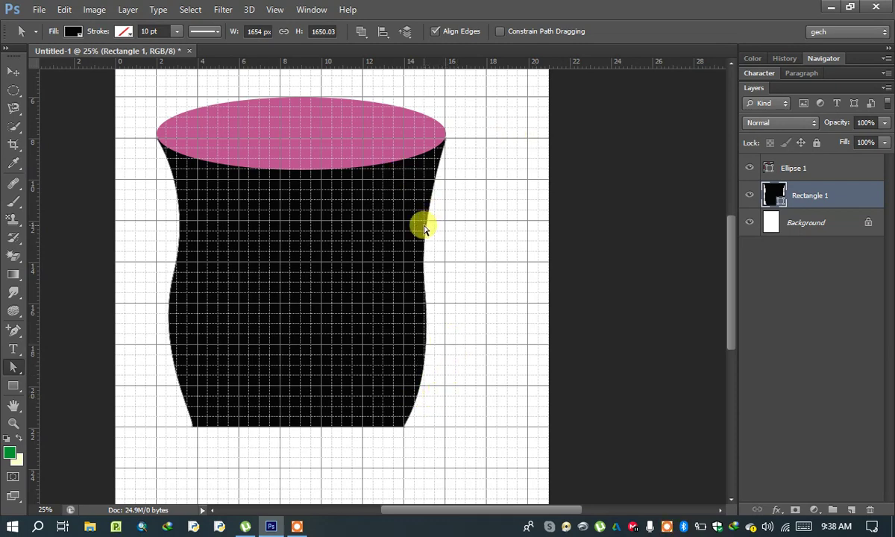
pyautogui.moveTo(423, 228); pyautogui.dragTo(409, 234)
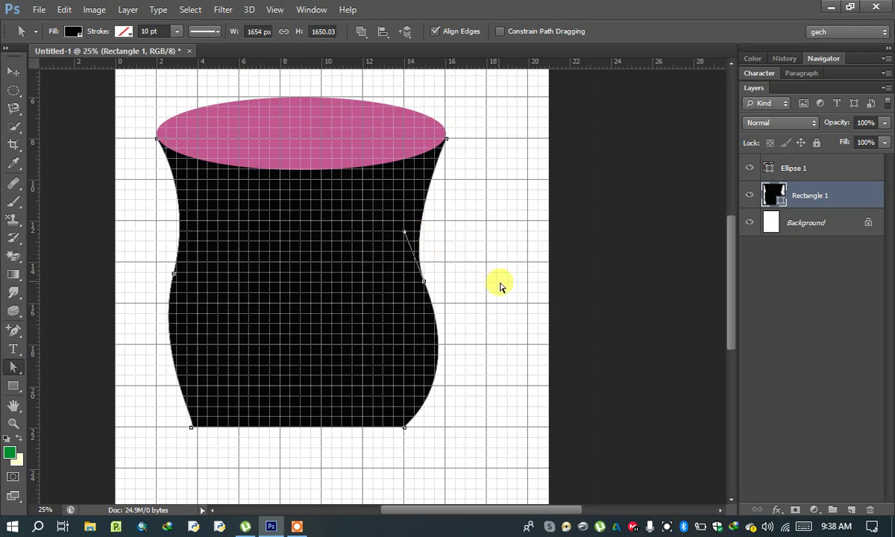
pyautogui.click(485, 295)
pyautogui.click(439, 350)
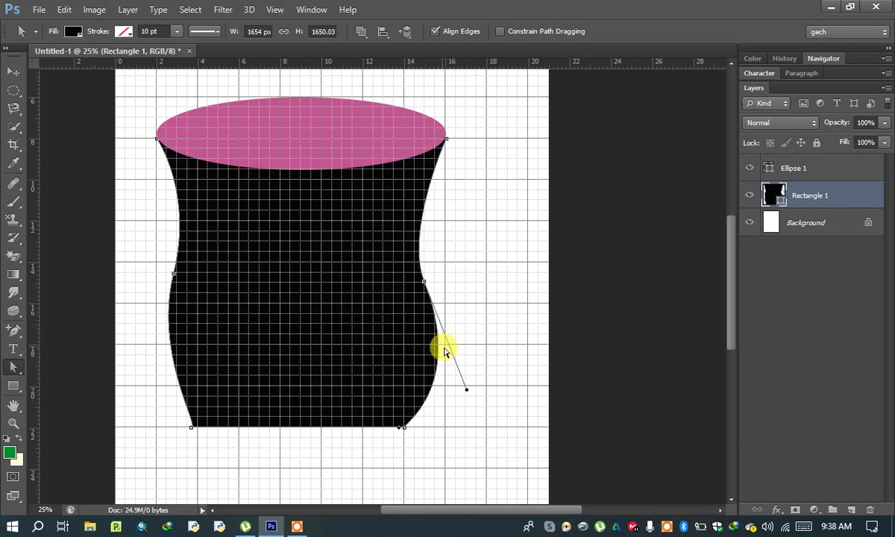
pyautogui.moveTo(432, 354); pyautogui.dragTo(458, 365)
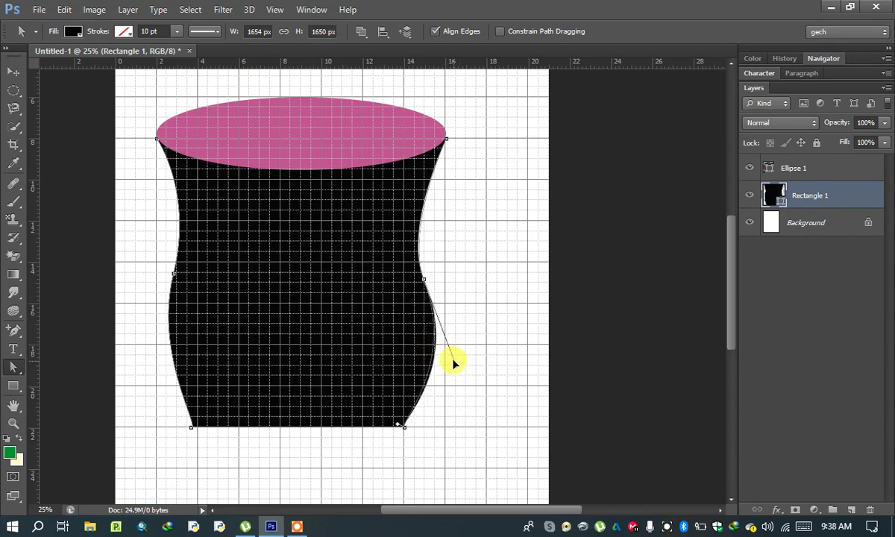
pyautogui.click(404, 283)
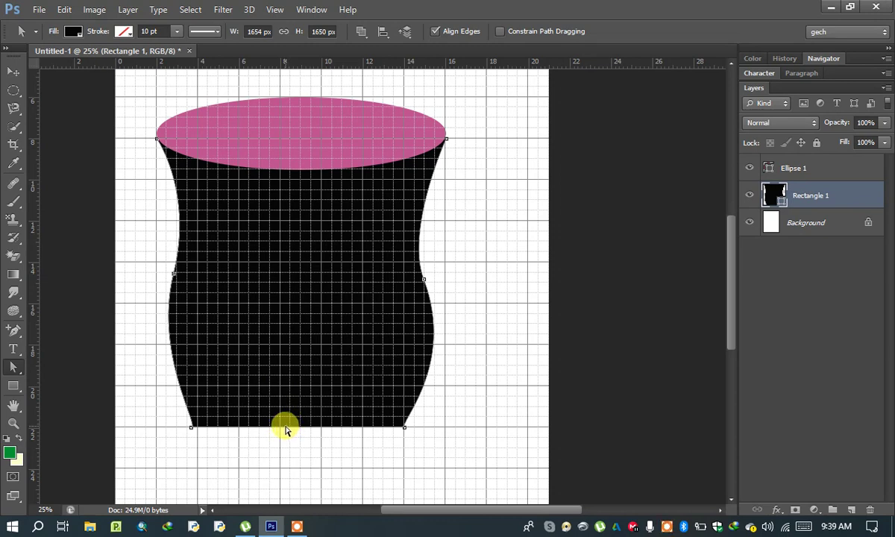
# - Adjust the bottom edge and corners, and add an anchor point on the bottom edge
pyautogui.moveTo(285, 435)
pyautogui.mouseDown()
pyautogui.moveTo(285, 444)
pyautogui.moveTo(228, 440)
pyautogui.mouseUp()
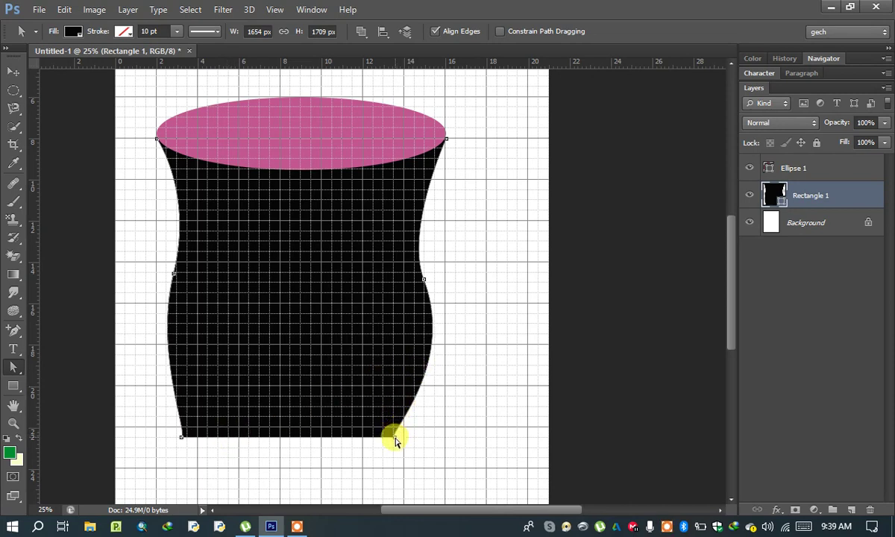
pyautogui.moveTo(395, 439); pyautogui.dragTo(401, 442)
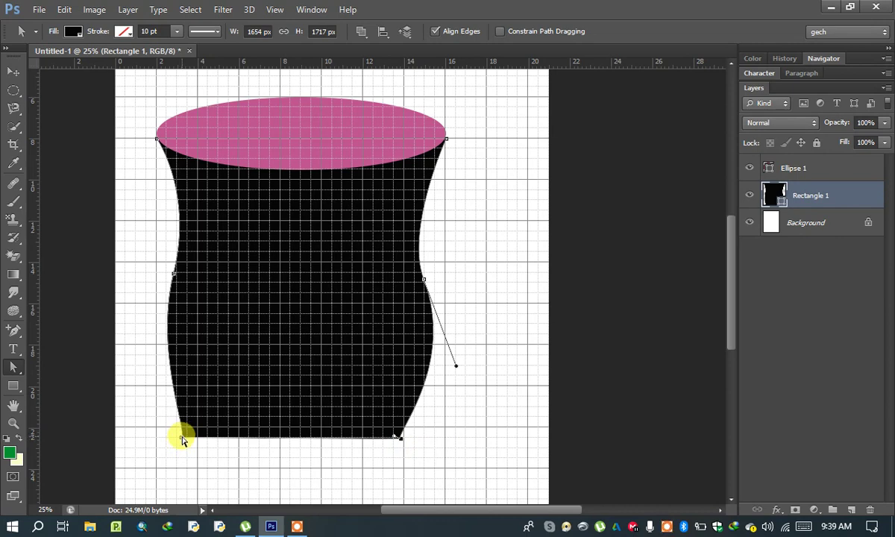
pyautogui.click(176, 408)
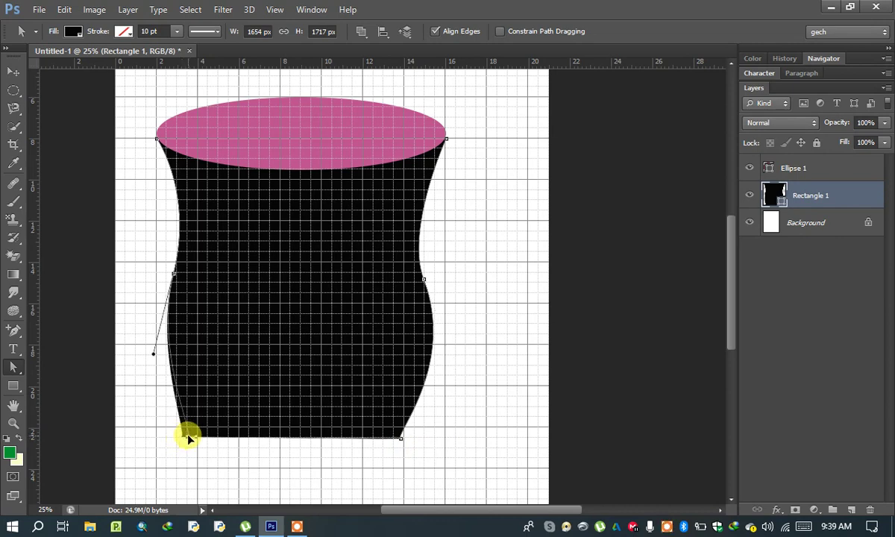
pyautogui.keyDown('alt'); pyautogui.click(13, 330); pyautogui.keyUp('alt')
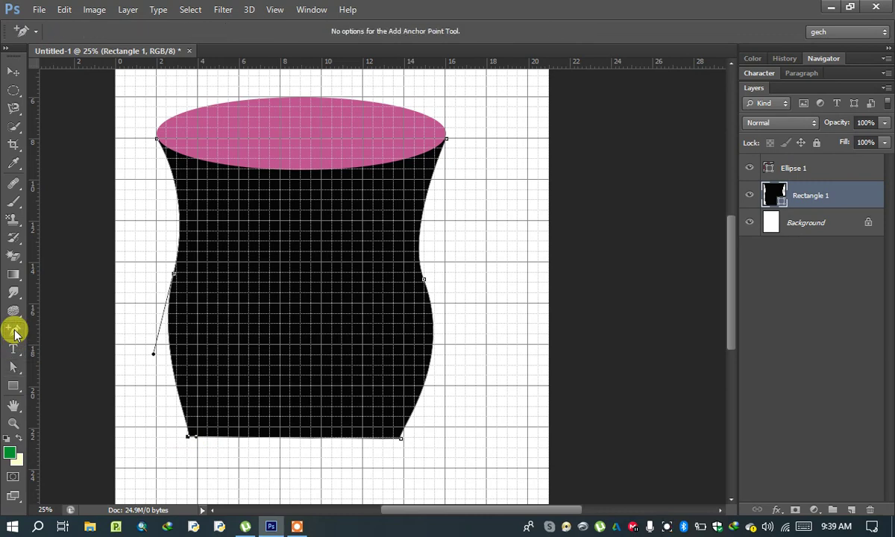
pyautogui.click(204, 437)
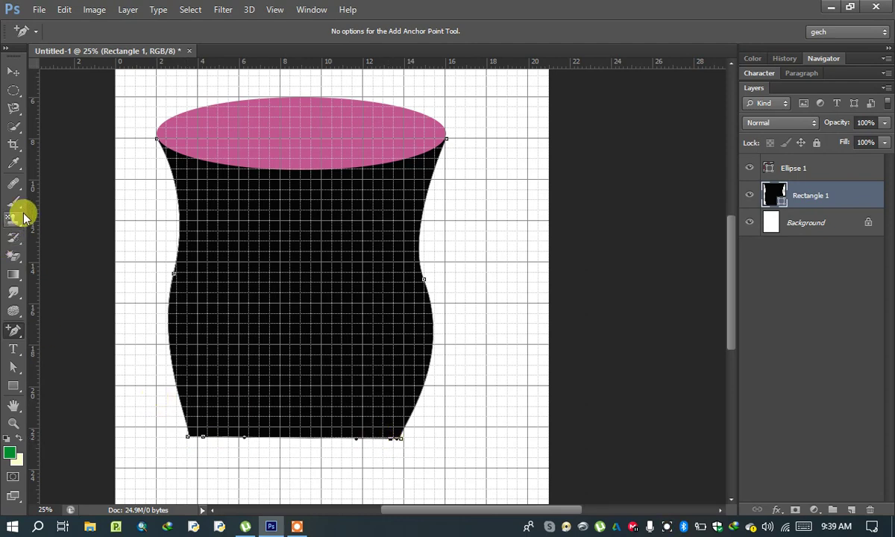
pyautogui.click(15, 366)
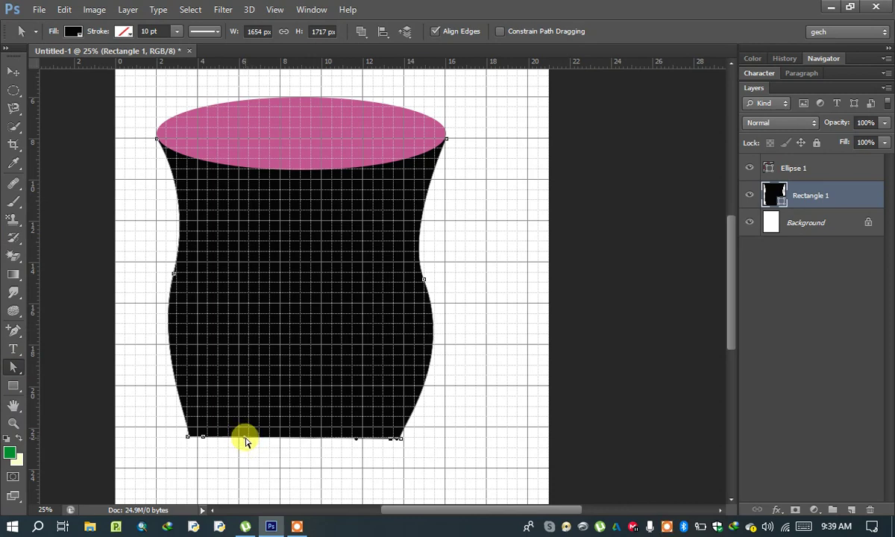
# - Bow the bottom edge downward into a rounded base, making the body 1654 × 1893.59 px
pyautogui.moveTo(246, 442); pyautogui.dragTo(240, 458)
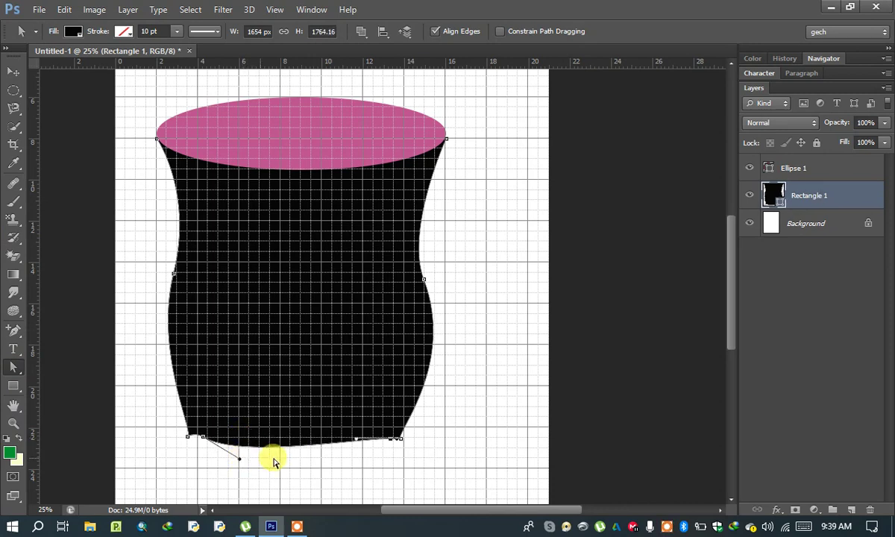
pyautogui.moveTo(358, 444); pyautogui.dragTo(364, 462)
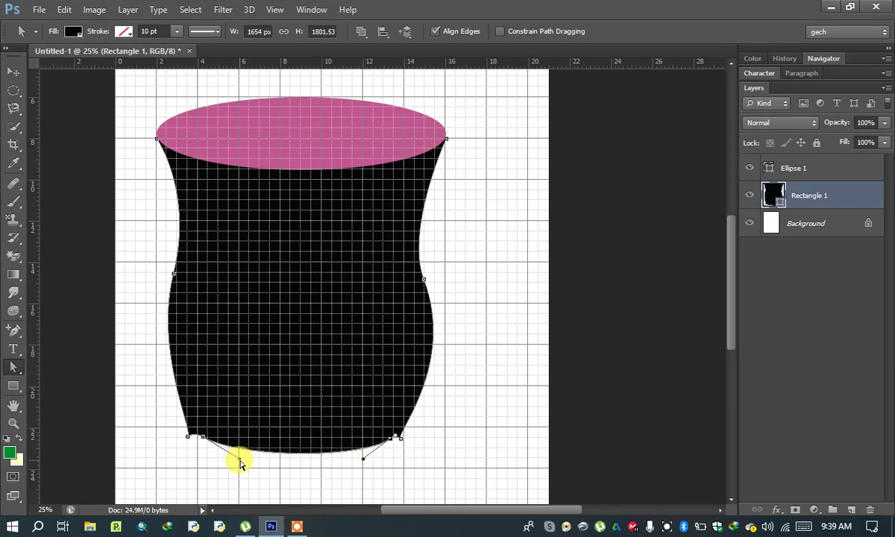
pyautogui.moveTo(239, 462); pyautogui.dragTo(240, 469)
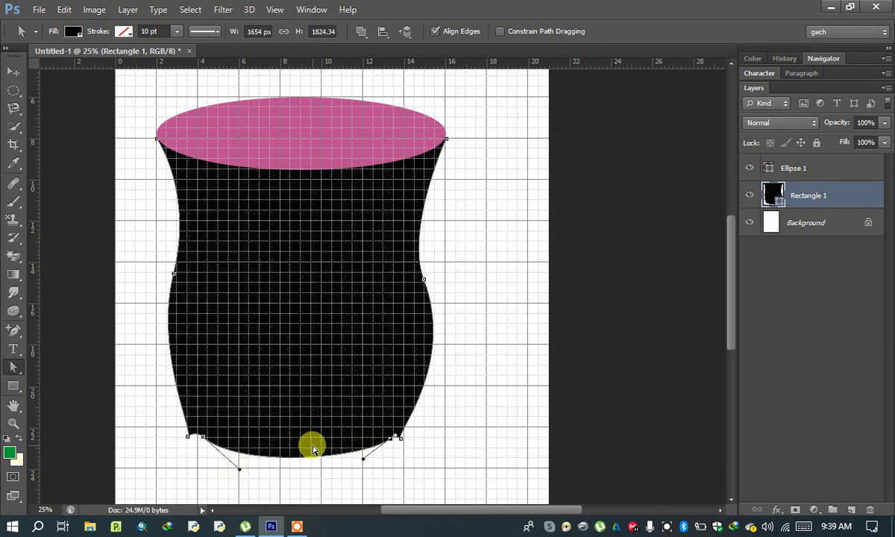
pyautogui.moveTo(390, 442); pyautogui.dragTo(398, 442)
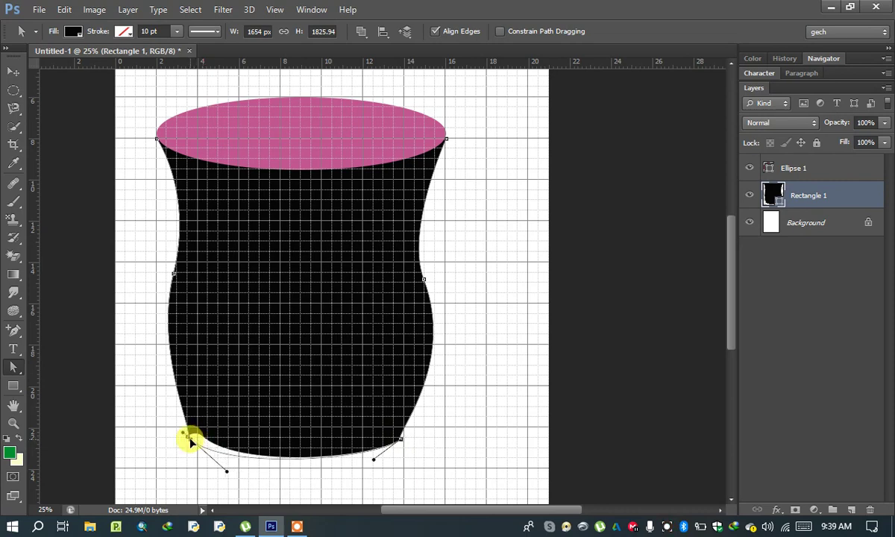
pyautogui.moveTo(188, 437); pyautogui.dragTo(189, 439)
pyautogui.moveTo(319, 465); pyautogui.dragTo(324, 468)
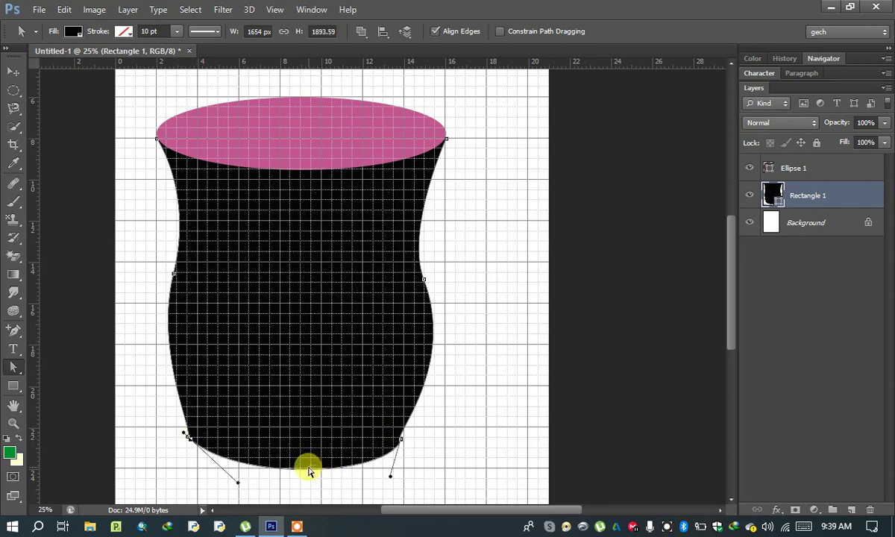
pyautogui.click(437, 318)
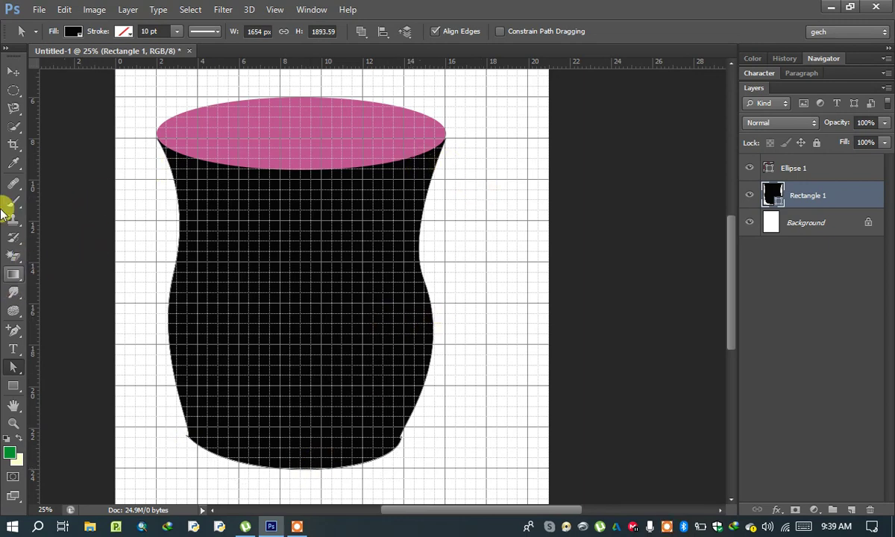
# - Pen-draw a closed angular handle with a triangular opening from the rim's right edge to the body
pyautogui.click(14, 330)
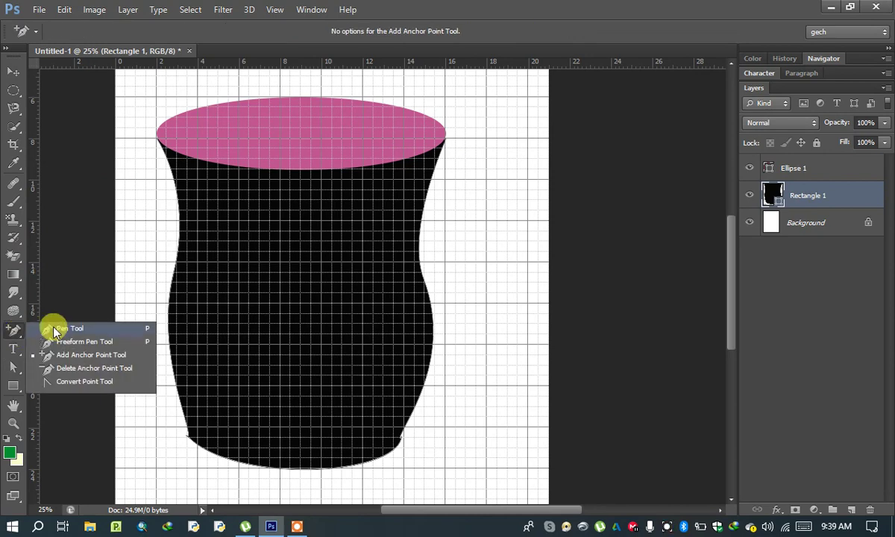
pyautogui.click(60, 329)
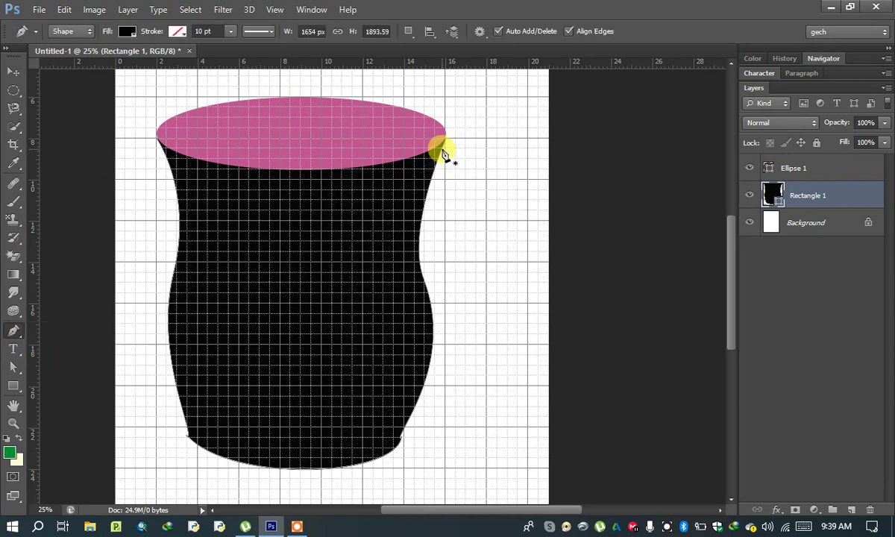
pyautogui.click(445, 150)
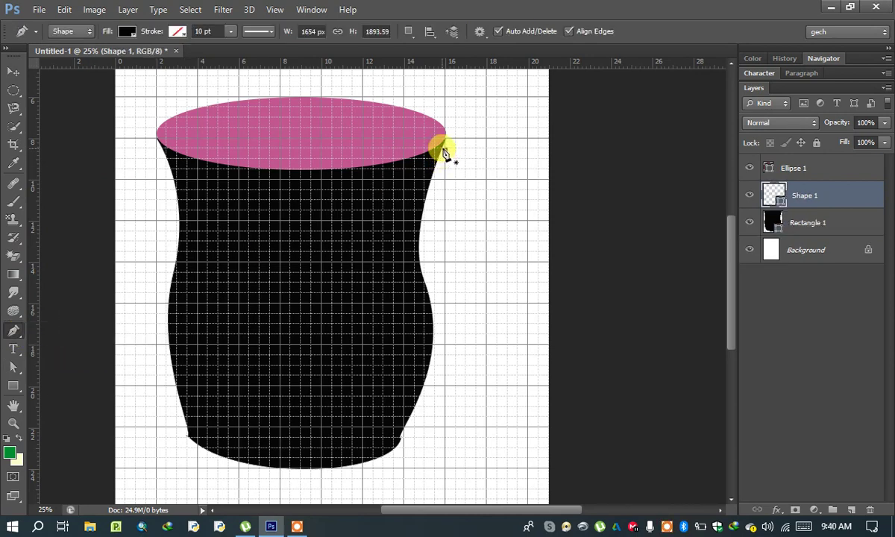
pyautogui.click(498, 221)
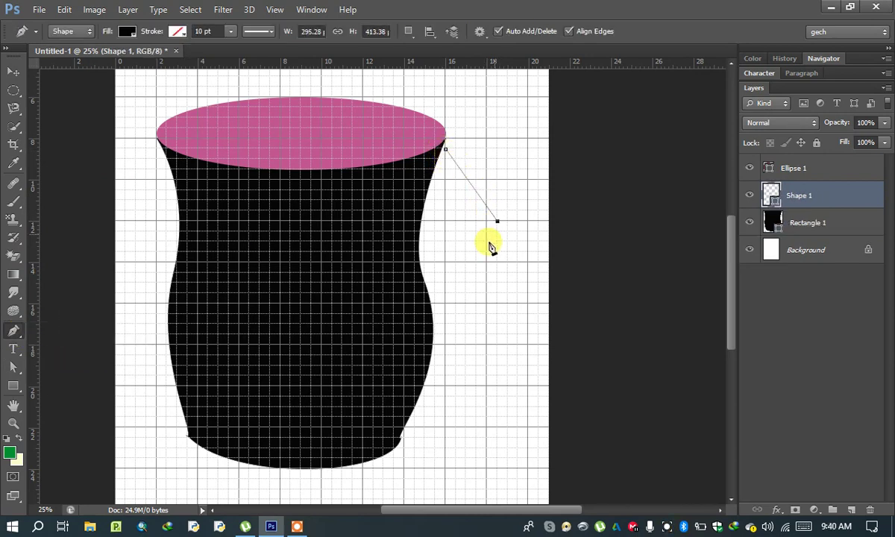
pyautogui.click(429, 340)
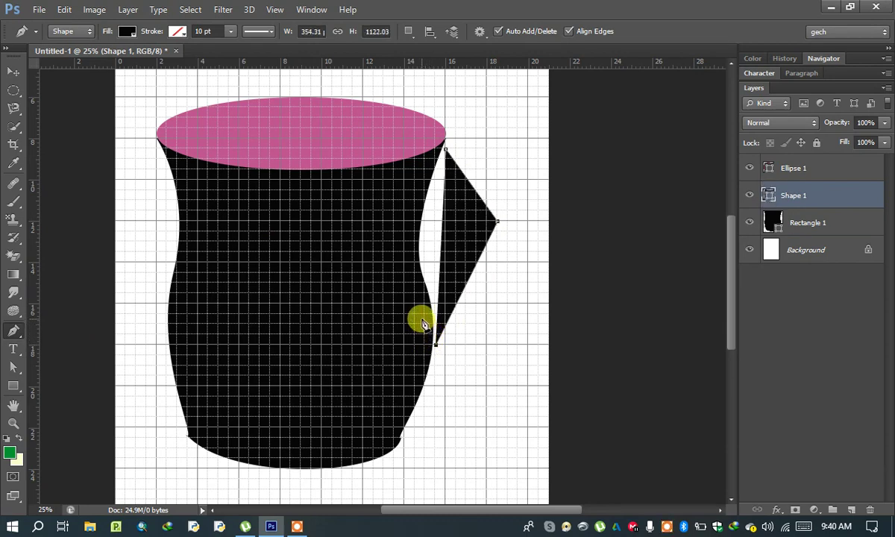
pyautogui.click(426, 315)
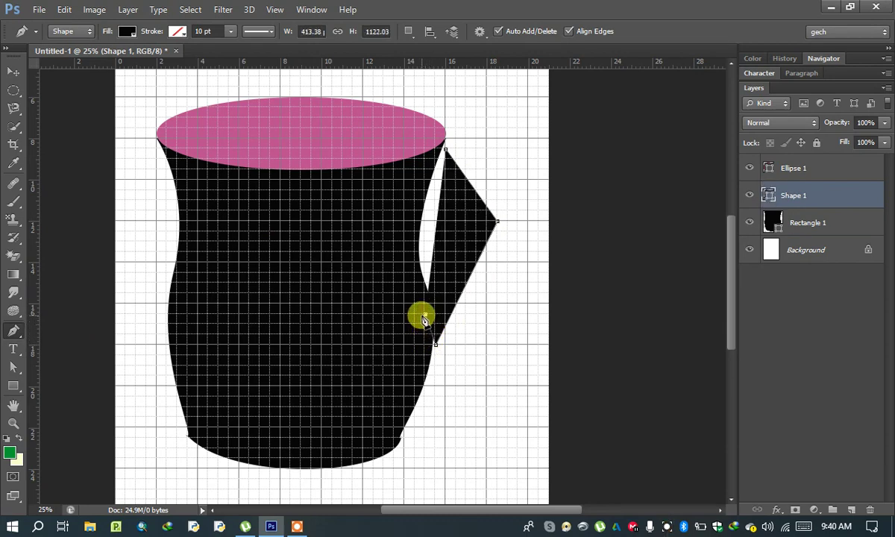
pyautogui.click(466, 232)
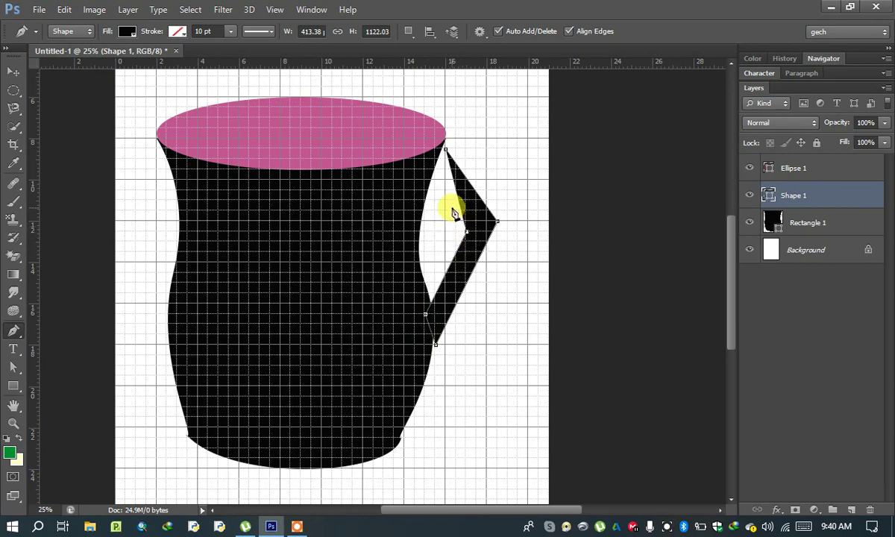
pyautogui.click(426, 171)
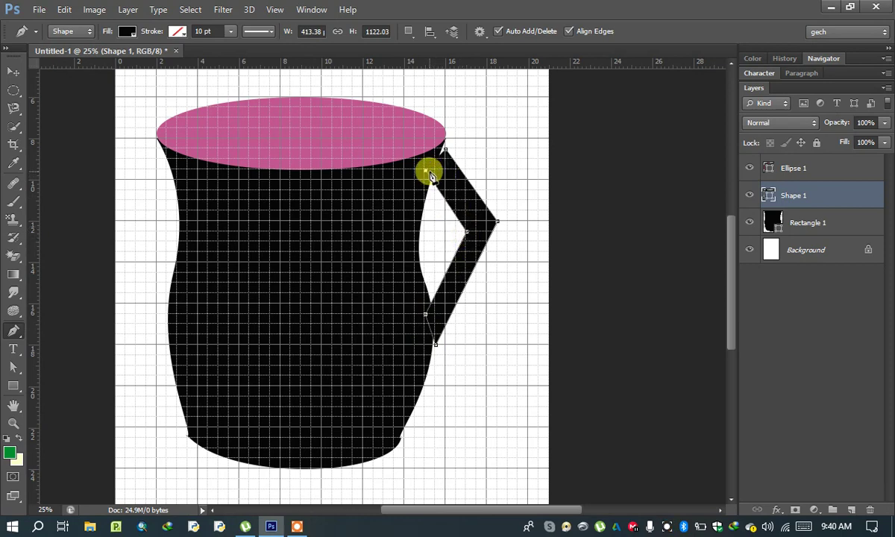
pyautogui.click(441, 161)
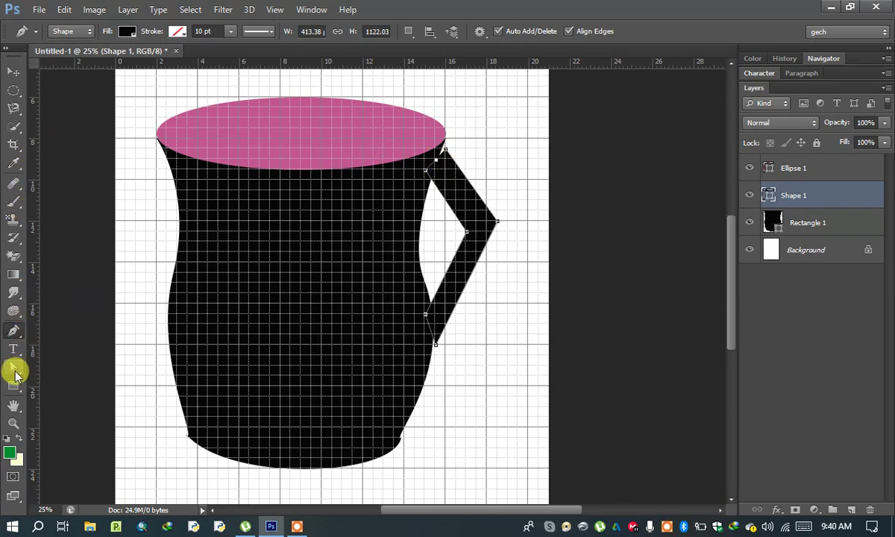
pyautogui.click(13, 367)
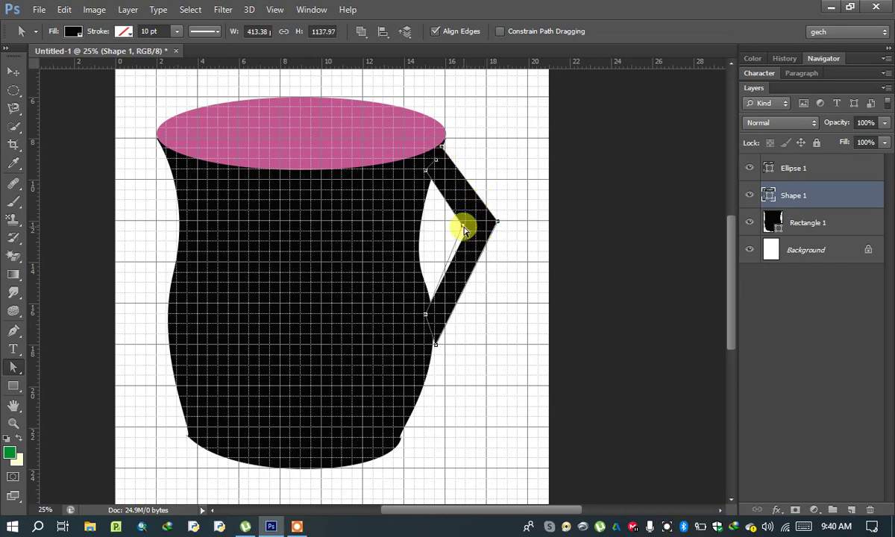
pyautogui.moveTo(462, 228); pyautogui.dragTo(462, 225)
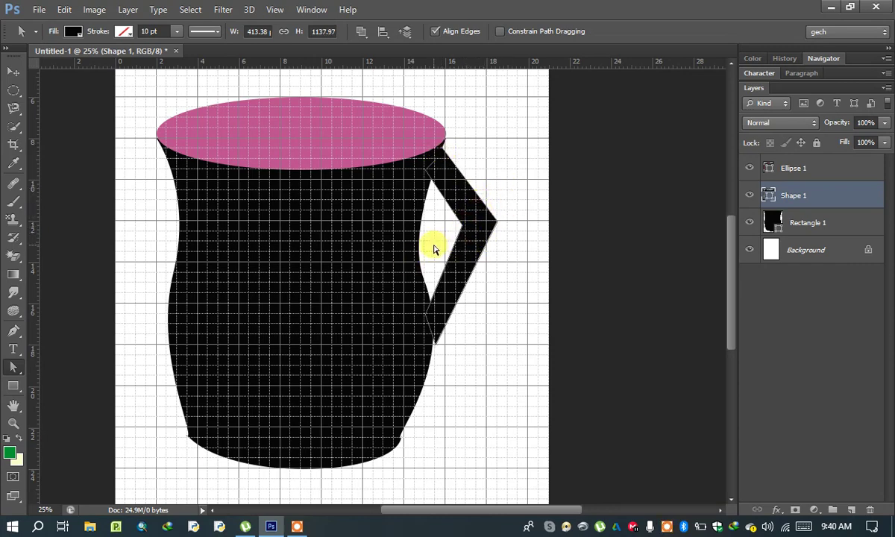
# - Curve the handle's inner edge and slim it to 385 × 1158 px against the body
pyautogui.click(18, 338)
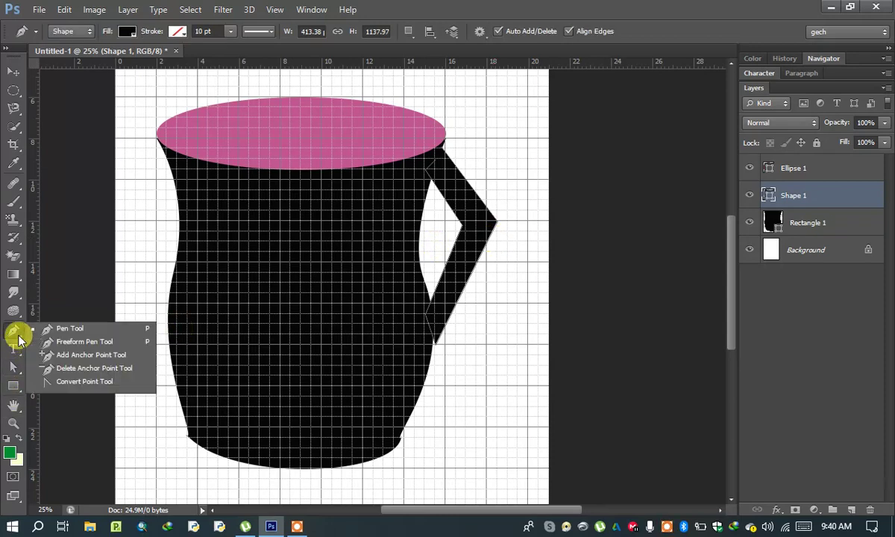
pyautogui.click(60, 382)
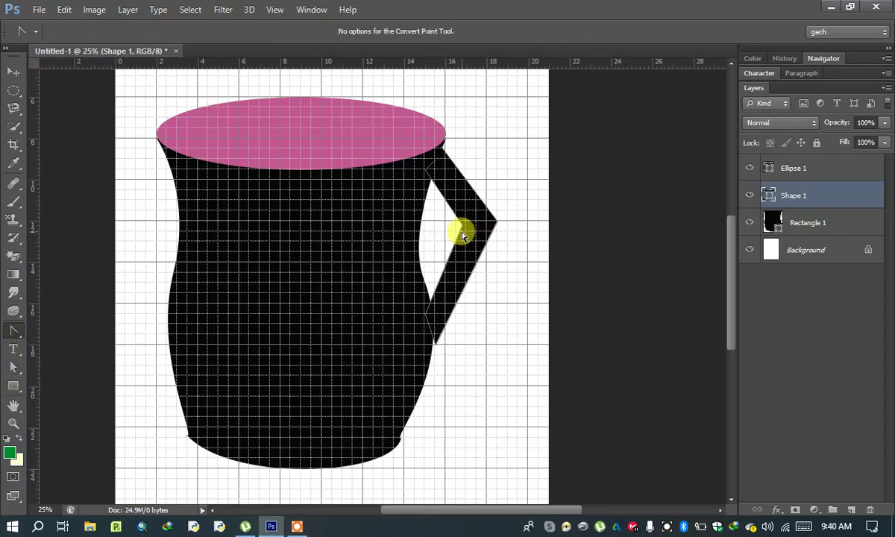
pyautogui.moveTo(463, 228)
pyautogui.mouseDown()
pyautogui.moveTo(459, 236)
pyautogui.moveTo(456, 205)
pyautogui.moveTo(499, 213)
pyautogui.moveTo(498, 252)
pyautogui.mouseUp()
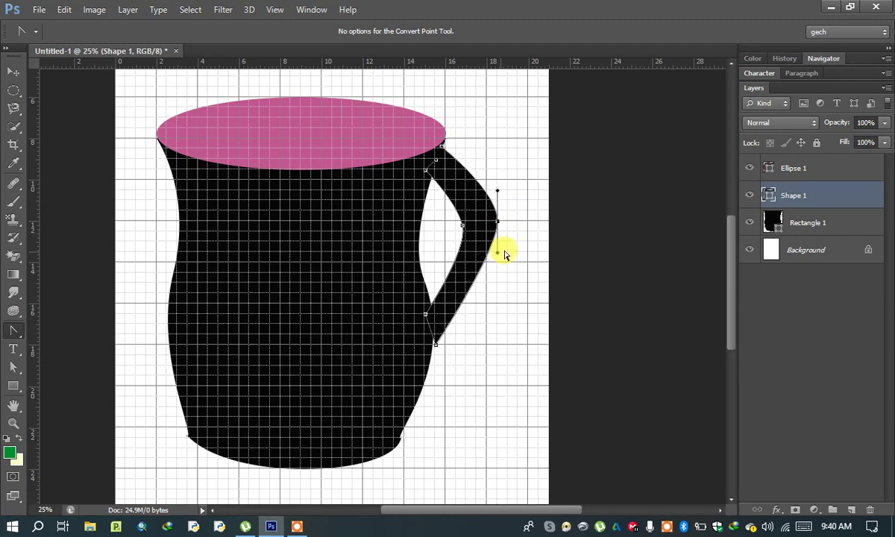
pyautogui.click(13, 367)
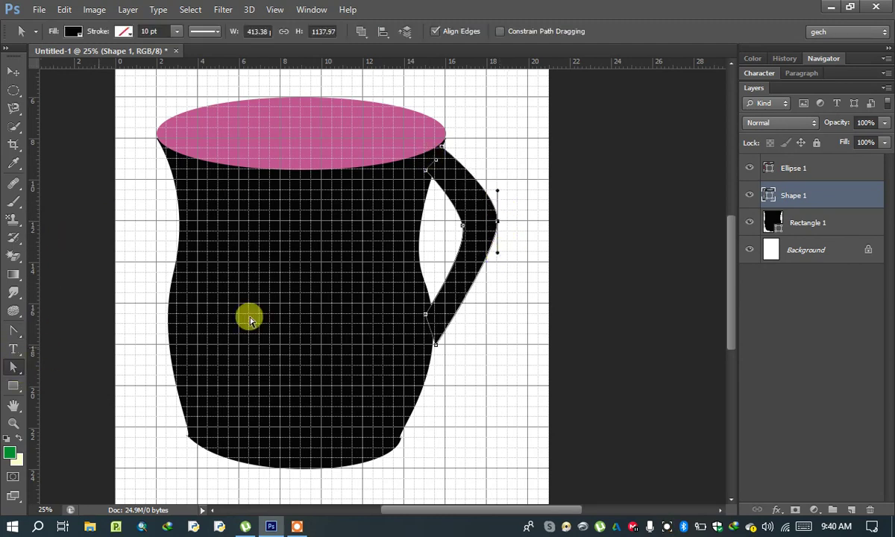
pyautogui.moveTo(498, 226); pyautogui.dragTo(487, 229)
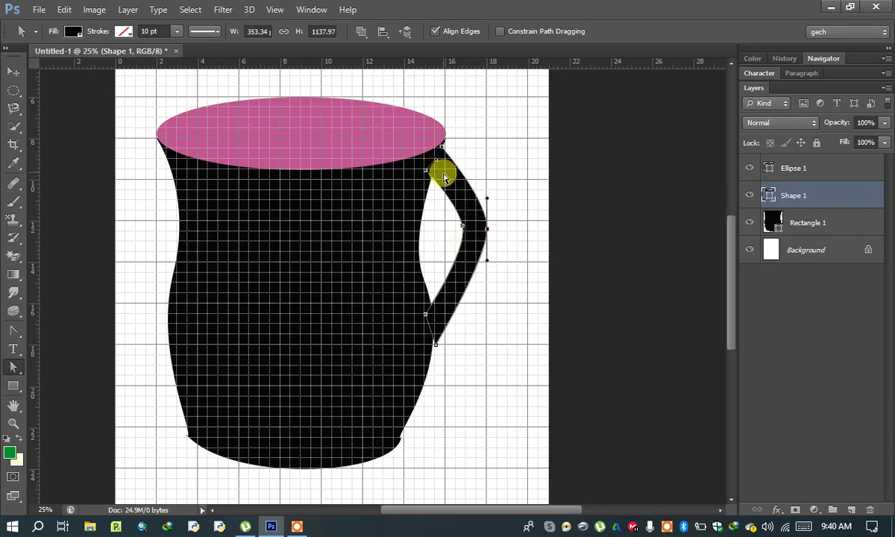
pyautogui.moveTo(427, 319); pyautogui.dragTo(419, 307)
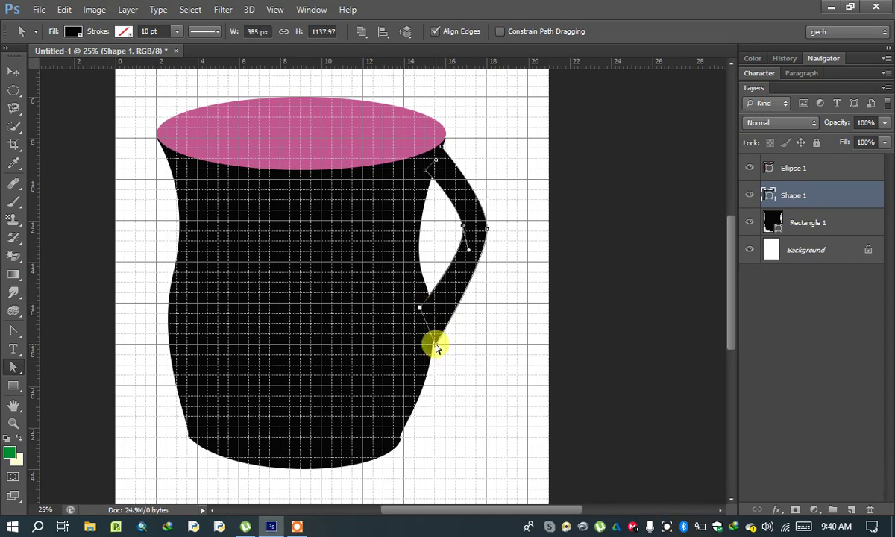
pyautogui.click(437, 348)
pyautogui.click(429, 350)
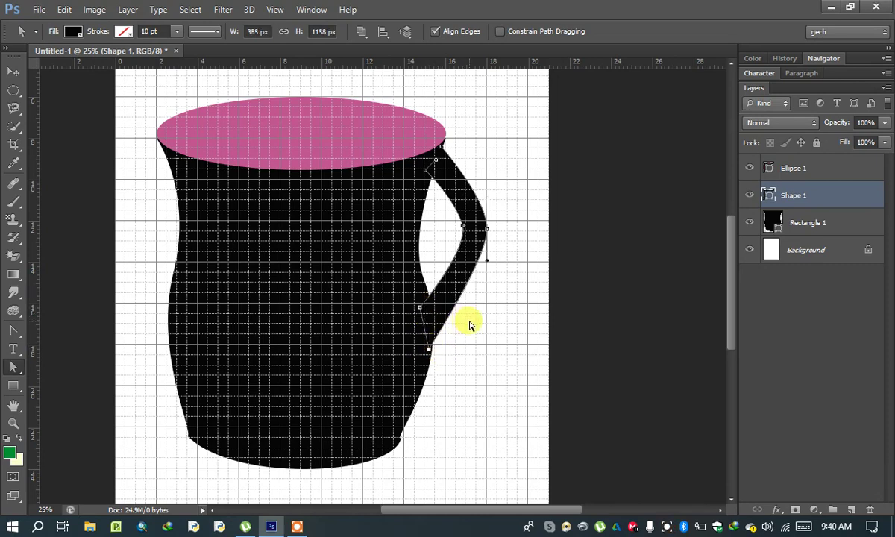
pyautogui.click(804, 251)
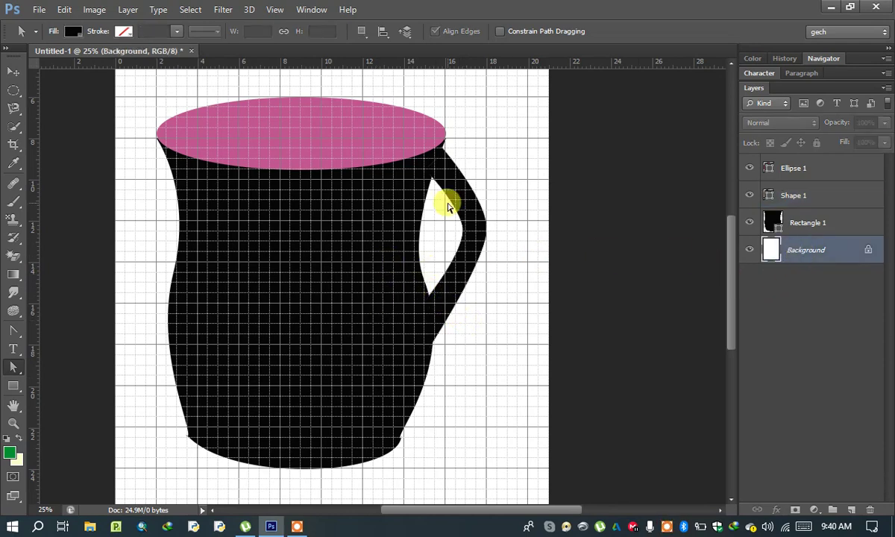
# - Fill the Rectangle 1 mug body with light grey
pyautogui.click(407, 278)
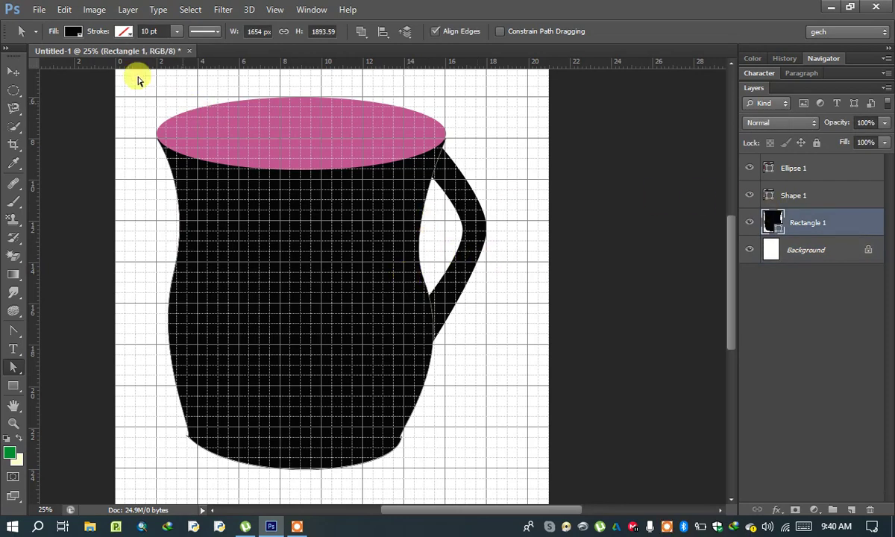
pyautogui.click(73, 32)
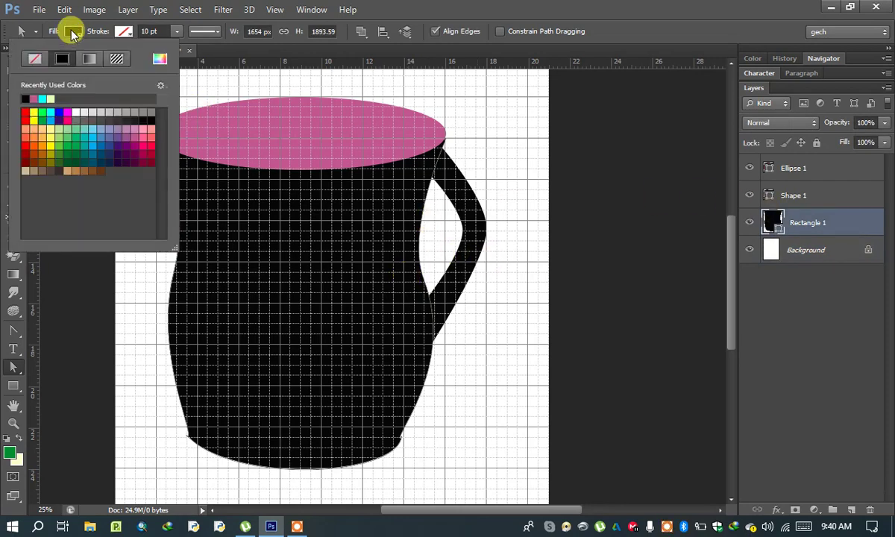
pyautogui.click(128, 112)
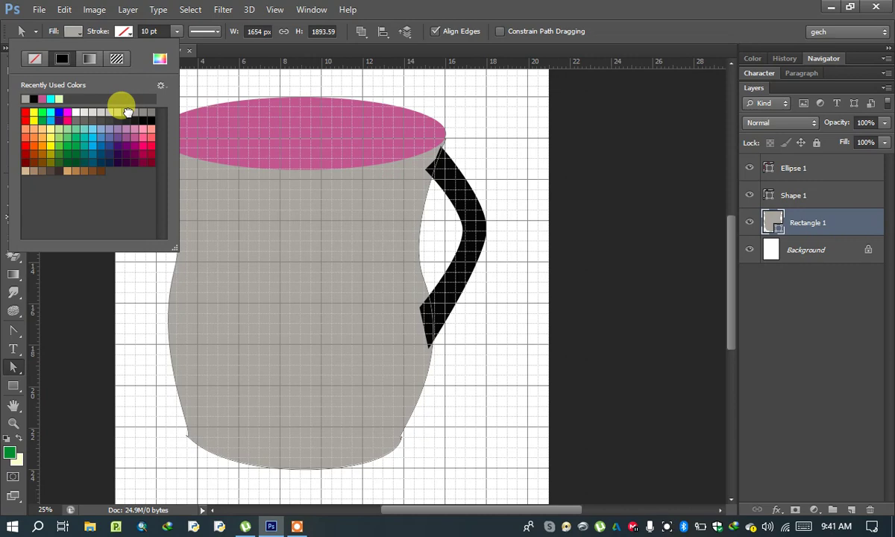
# - Fill the Shape 1 handle with the same light grey
pyautogui.click(476, 240)
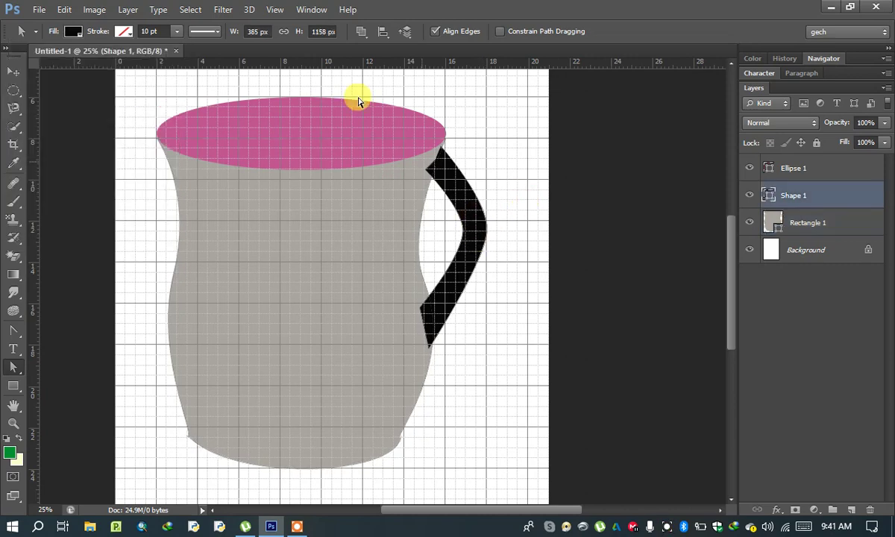
pyautogui.click(74, 31)
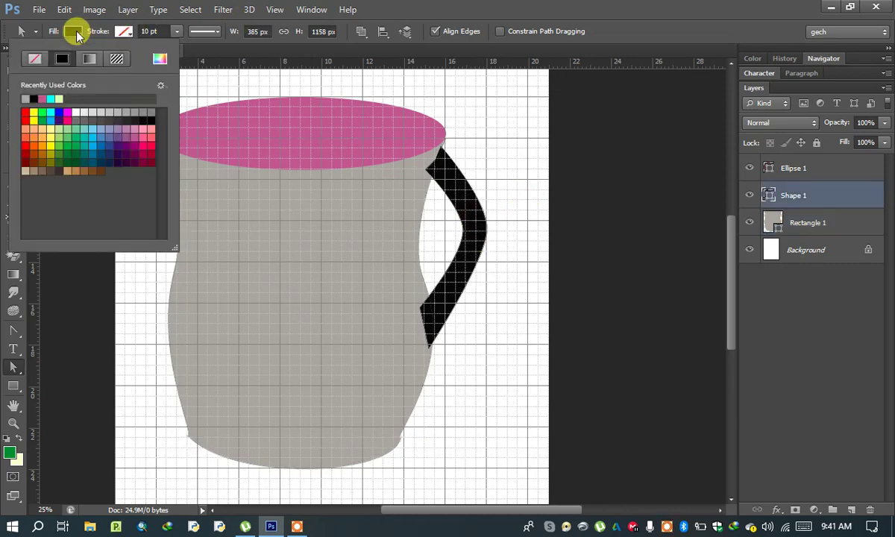
pyautogui.click(121, 111)
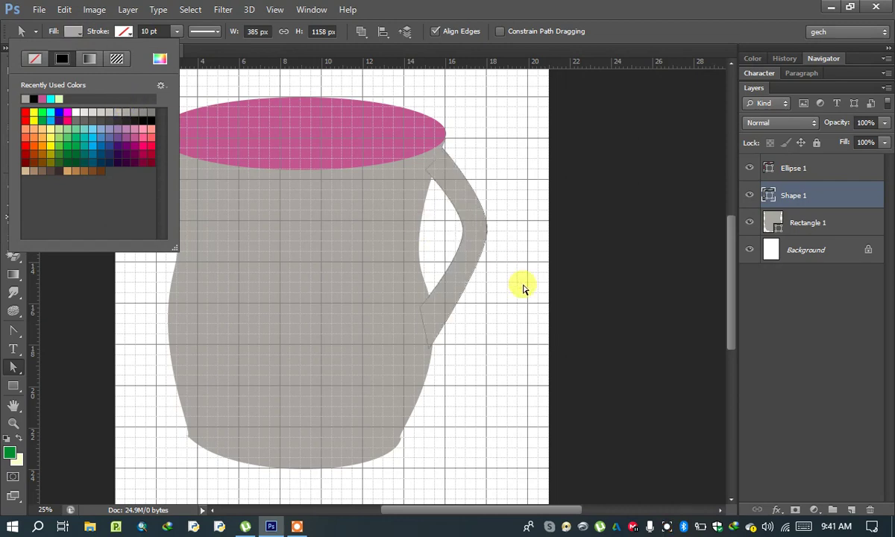
pyautogui.click(797, 252)
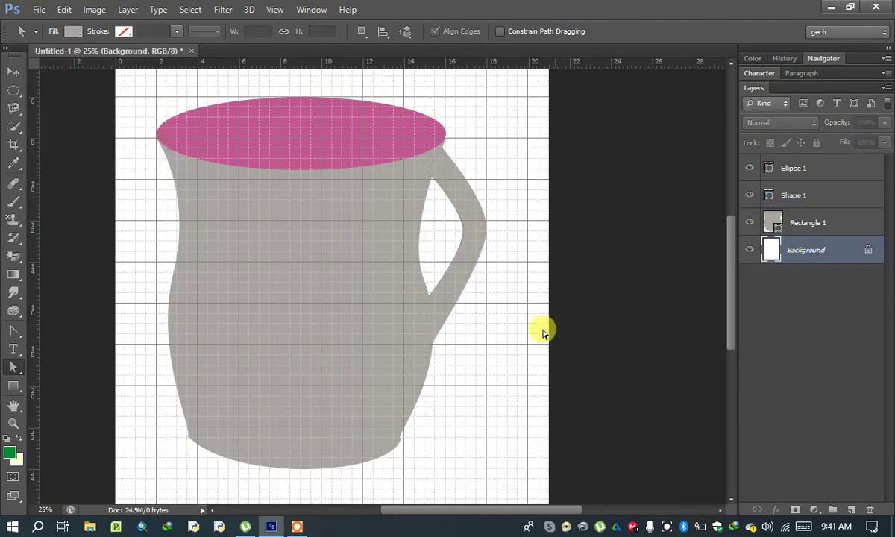
pyautogui.click(386, 165)
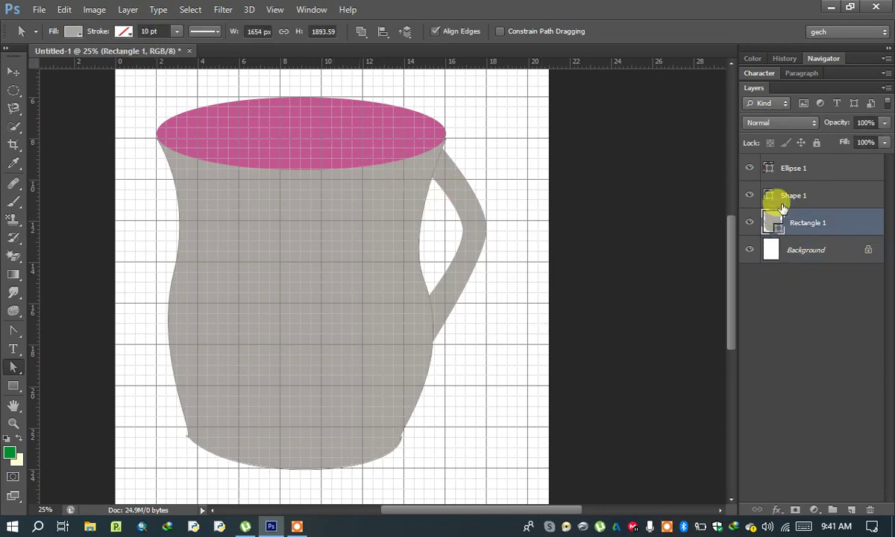
# - Give Ellipse 1 a light grey fill and a dark grey 0.08 pt outline
pyautogui.click(791, 170)
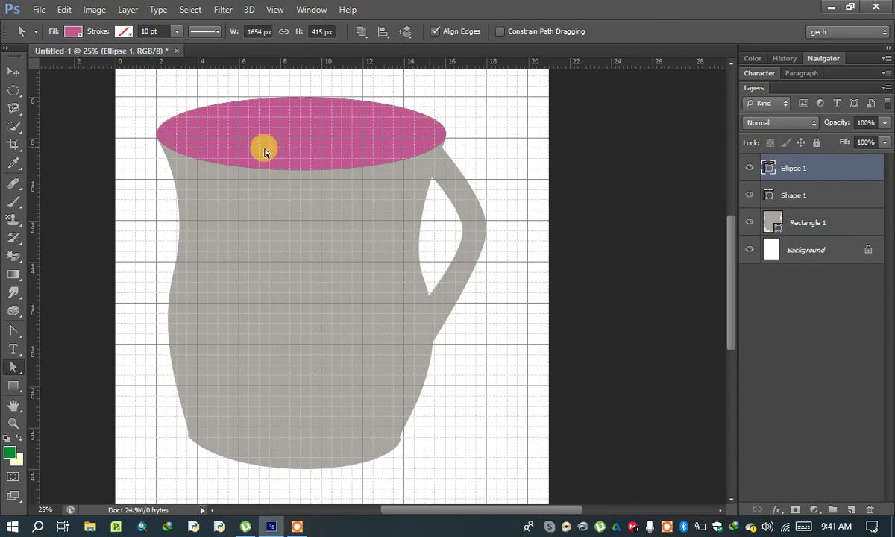
pyautogui.click(72, 33)
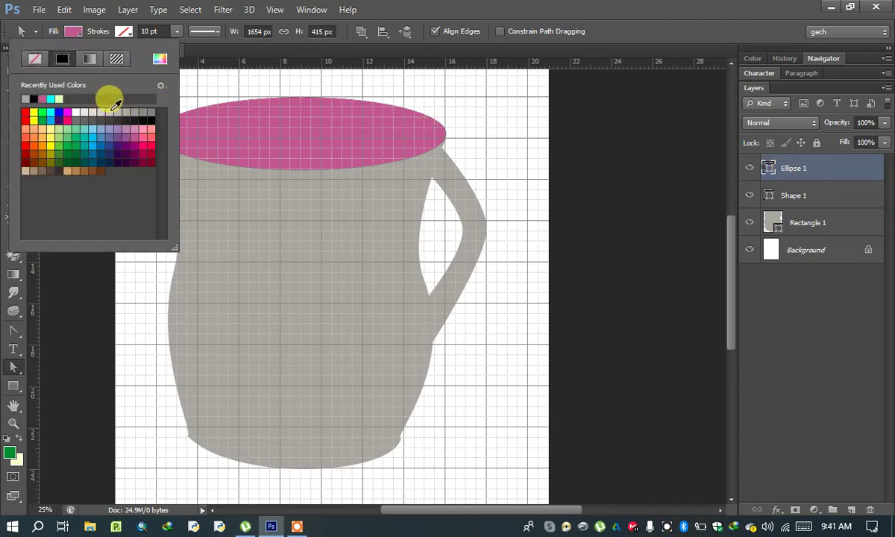
pyautogui.click(112, 110)
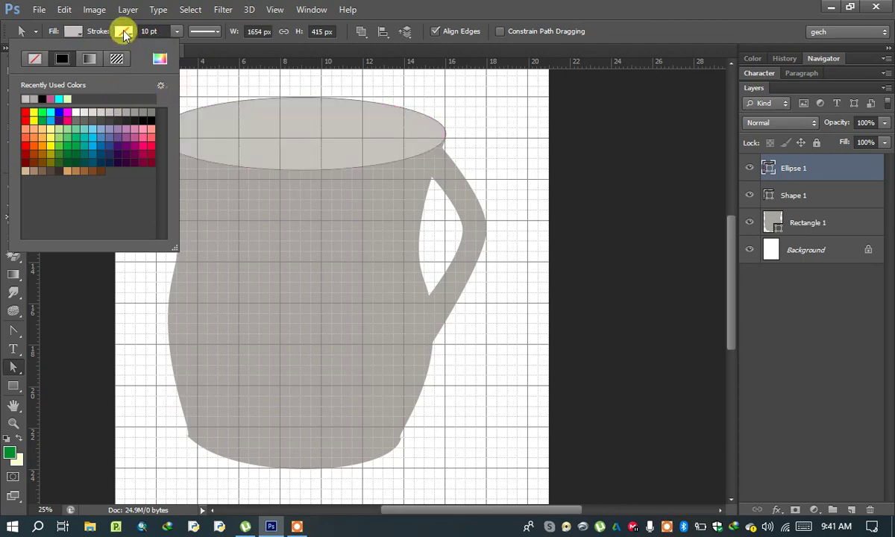
pyautogui.click(124, 32)
pyautogui.click(125, 33)
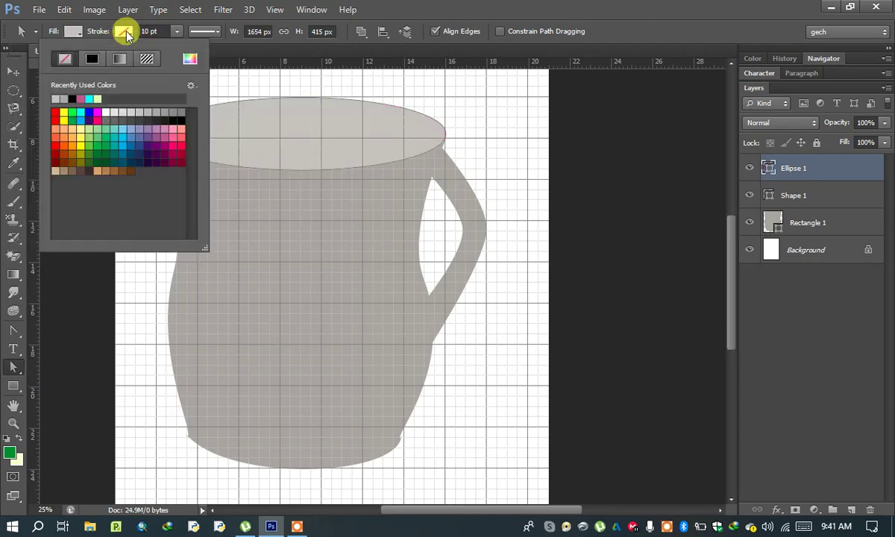
pyautogui.click(181, 112)
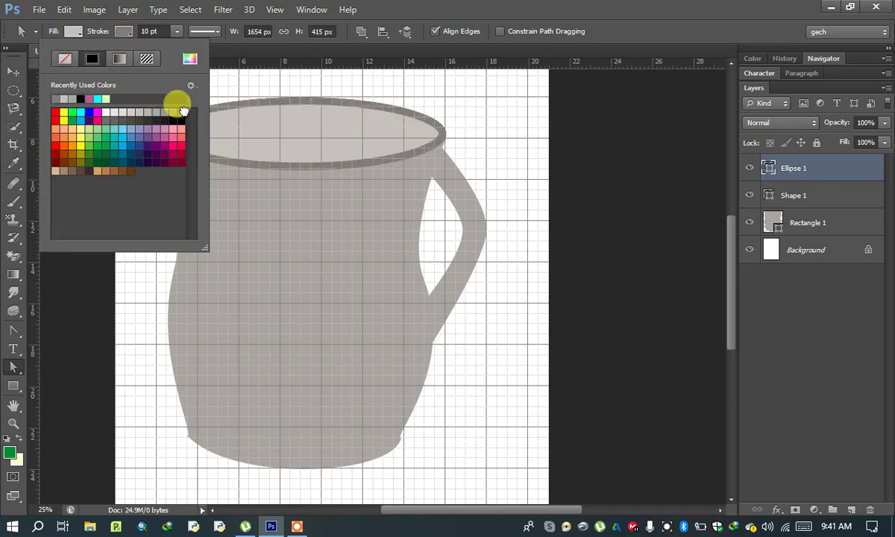
pyautogui.click(178, 37)
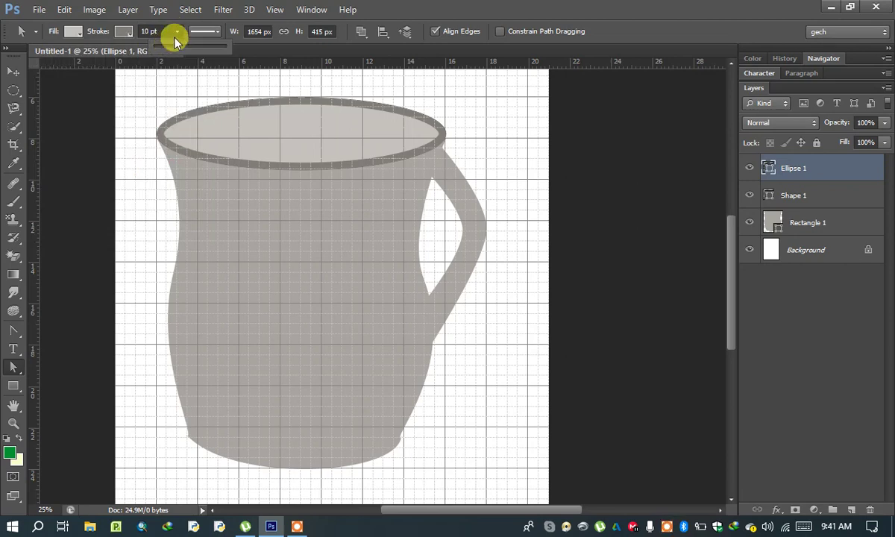
pyautogui.moveTo(163, 46); pyautogui.dragTo(159, 47)
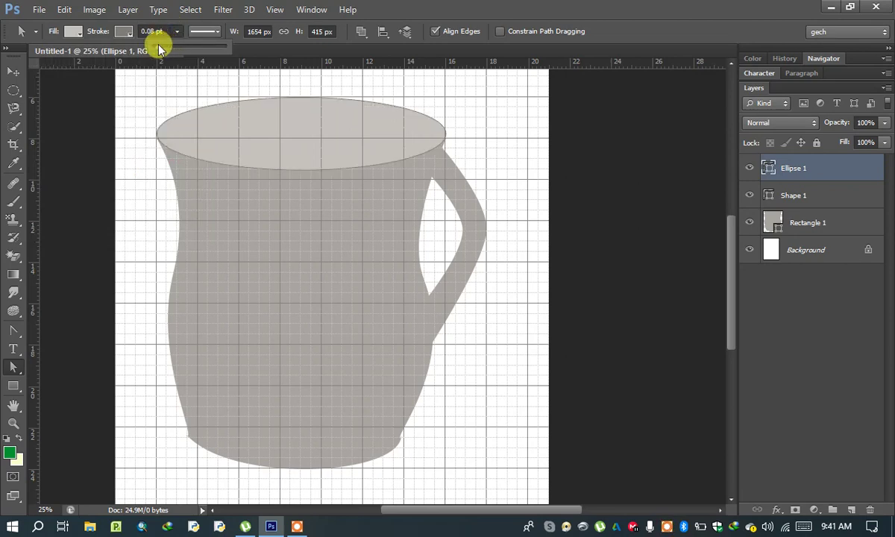
pyautogui.click(465, 145)
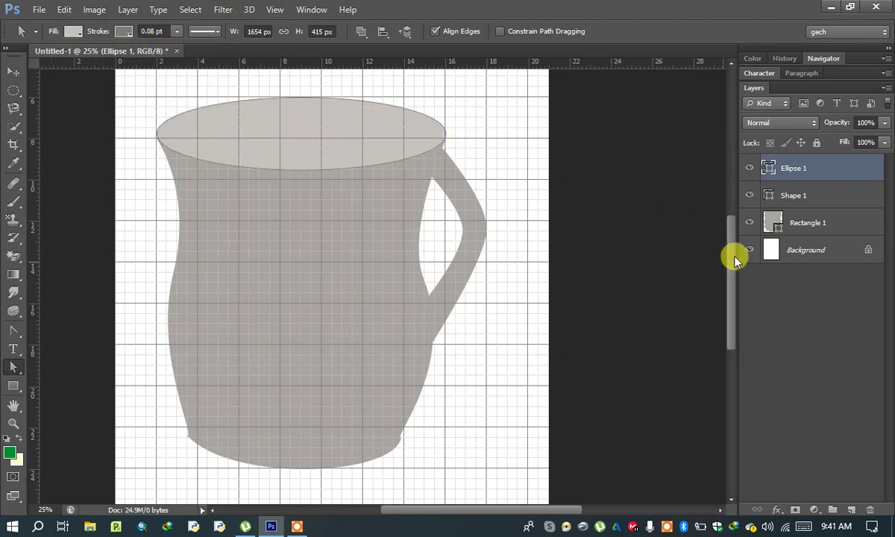
pyautogui.click(796, 249)
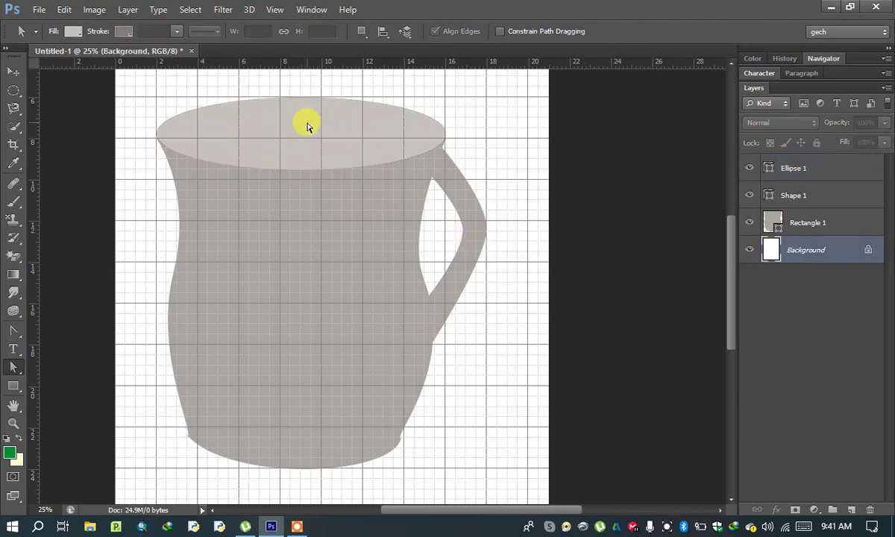
# - Switch the Ellipse 1 fill to a linear gradient
pyautogui.click(307, 127)
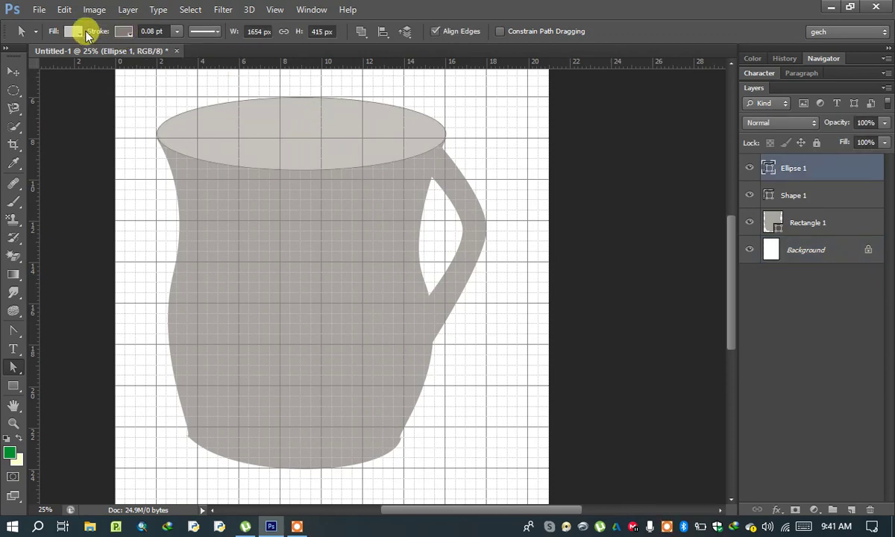
pyautogui.click(75, 33)
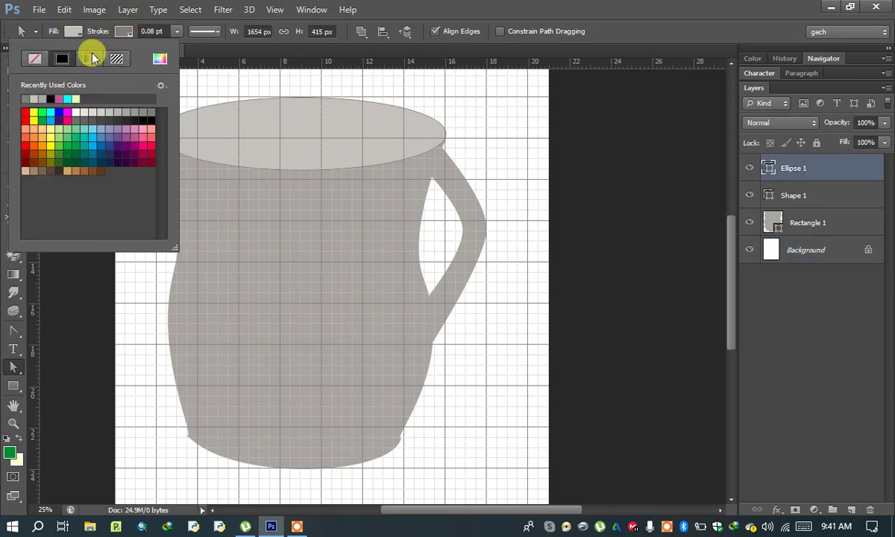
pyautogui.click(91, 59)
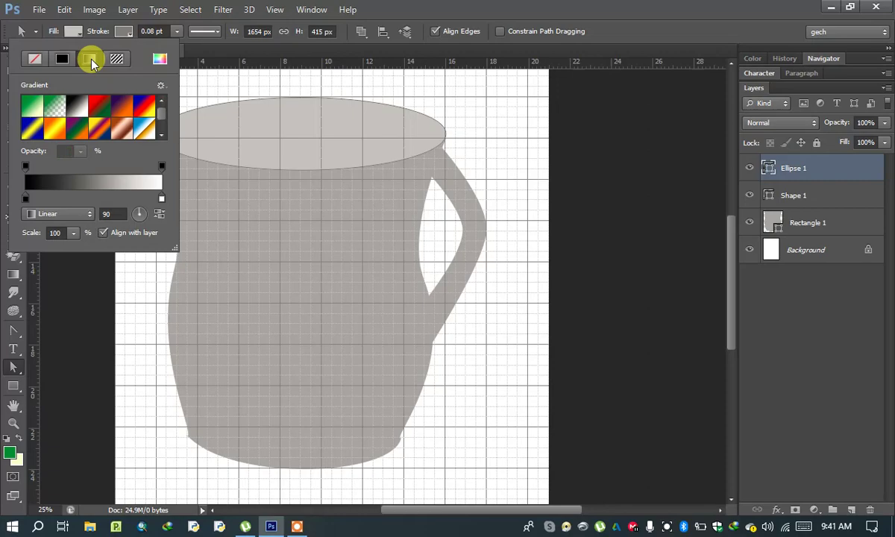
# - Set the gradient's dark stop to deep plum #5b0b4a, fading to white
pyautogui.doubleClick(26, 199)
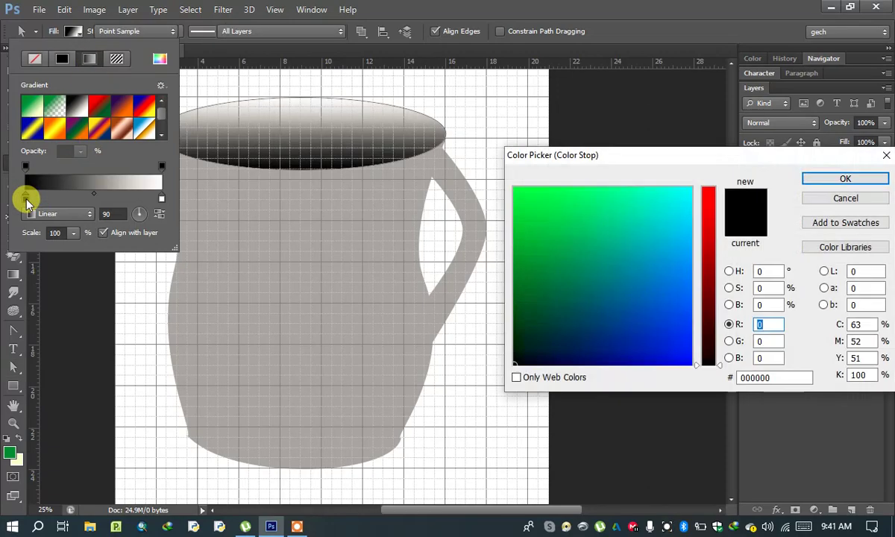
pyautogui.click(715, 281)
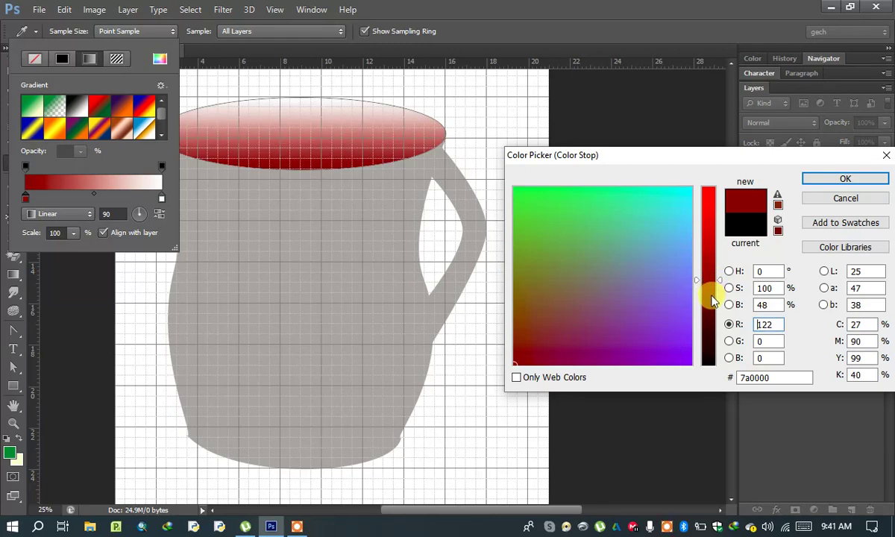
pyautogui.click(710, 312)
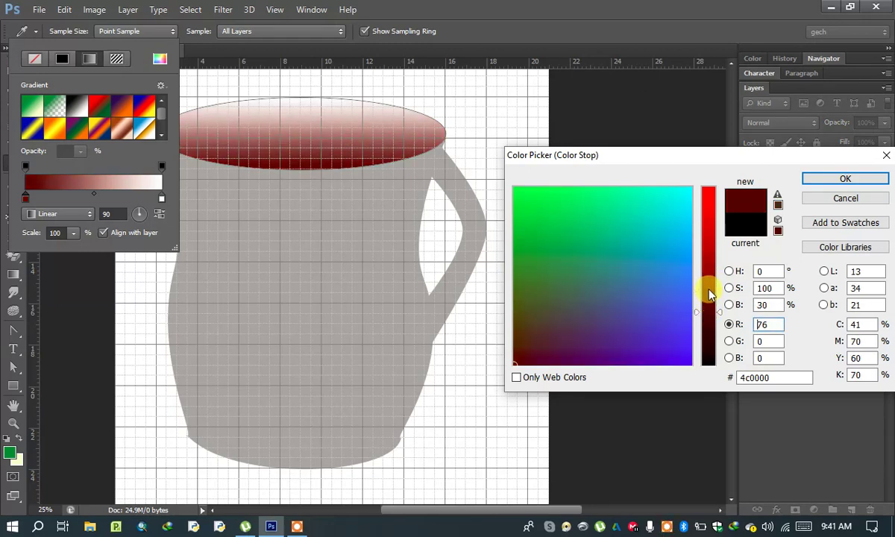
pyautogui.click(649, 364)
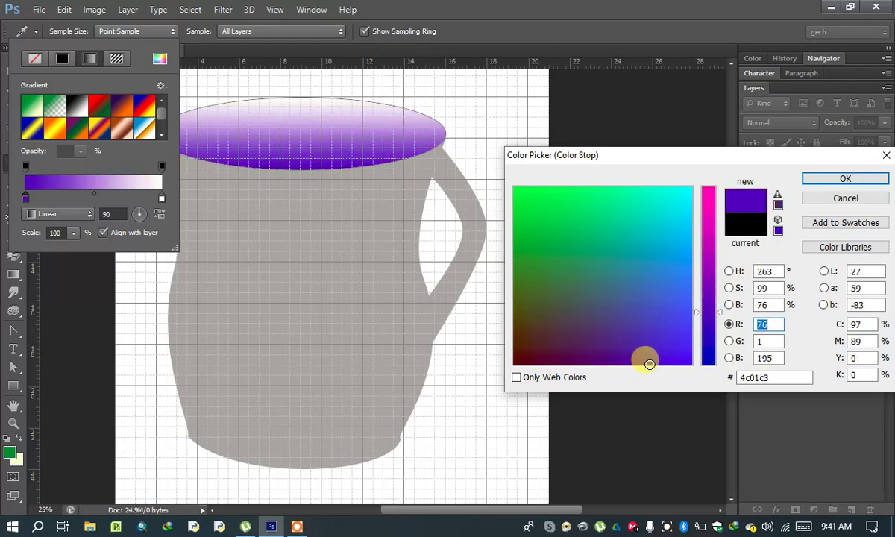
pyautogui.click(636, 364)
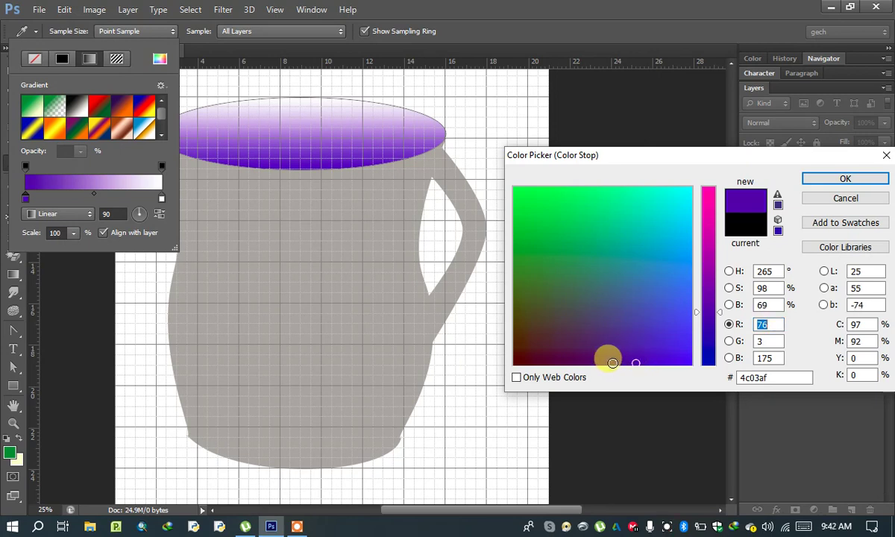
pyautogui.moveTo(607, 364); pyautogui.dragTo(565, 357)
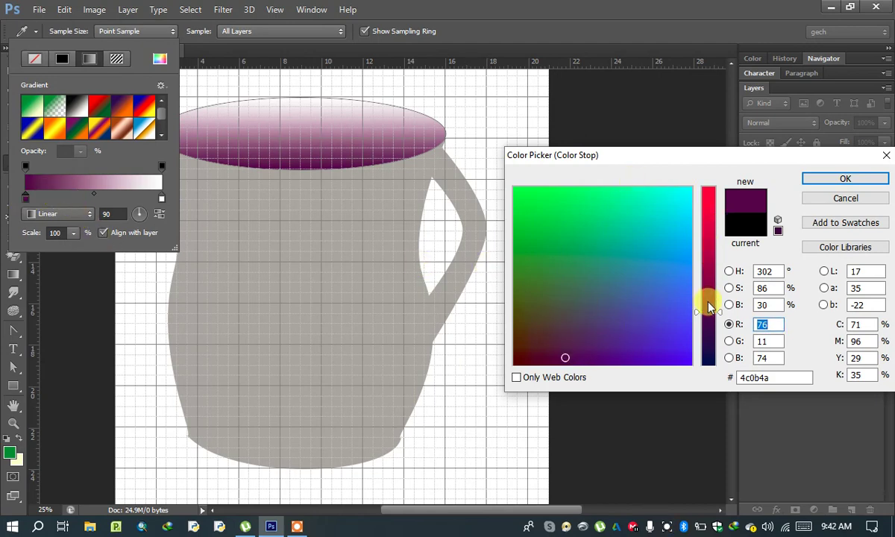
pyautogui.moveTo(710, 307); pyautogui.dragTo(710, 302)
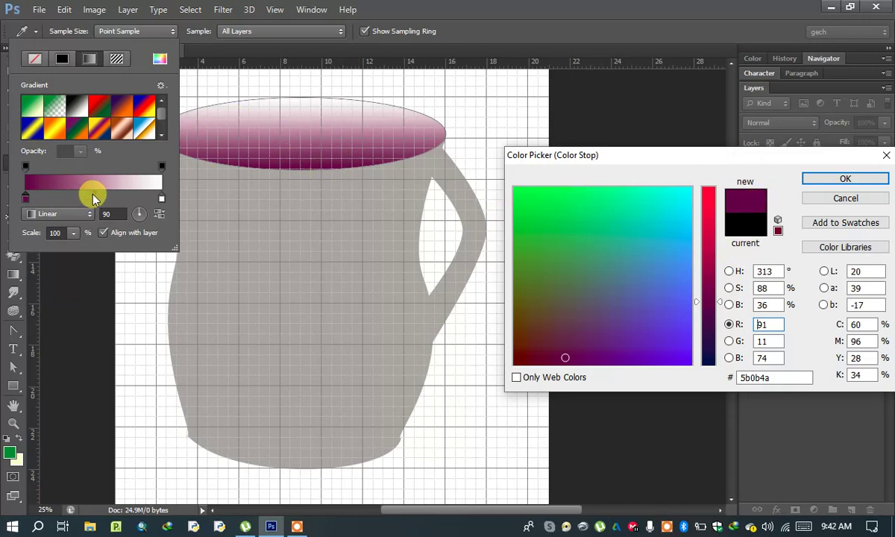
pyautogui.click(65, 196)
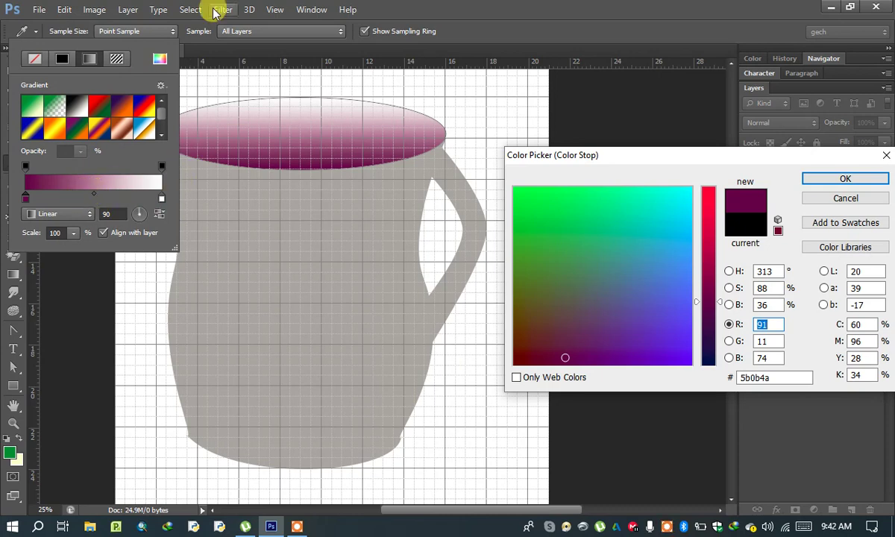
pyautogui.click(846, 181)
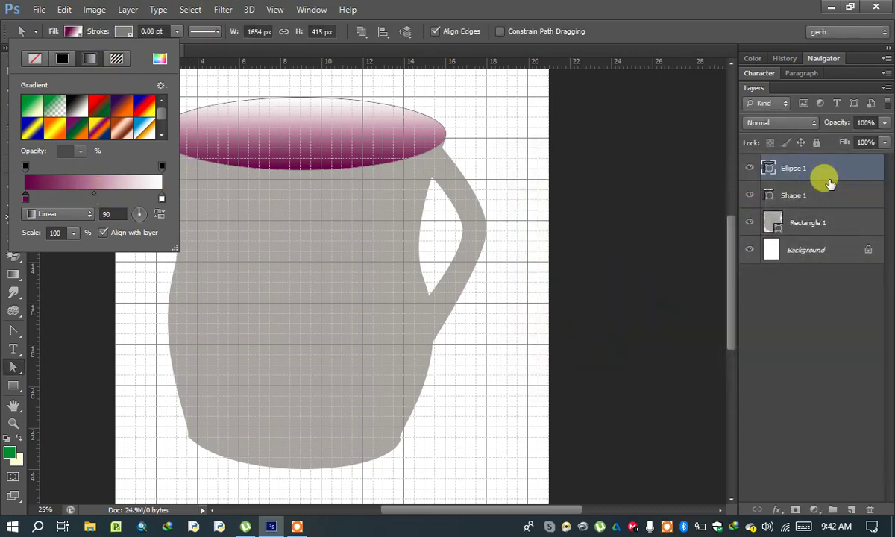
# - Draw a 1713 × 355 px ellipse across the mug's base
pyautogui.click(514, 303)
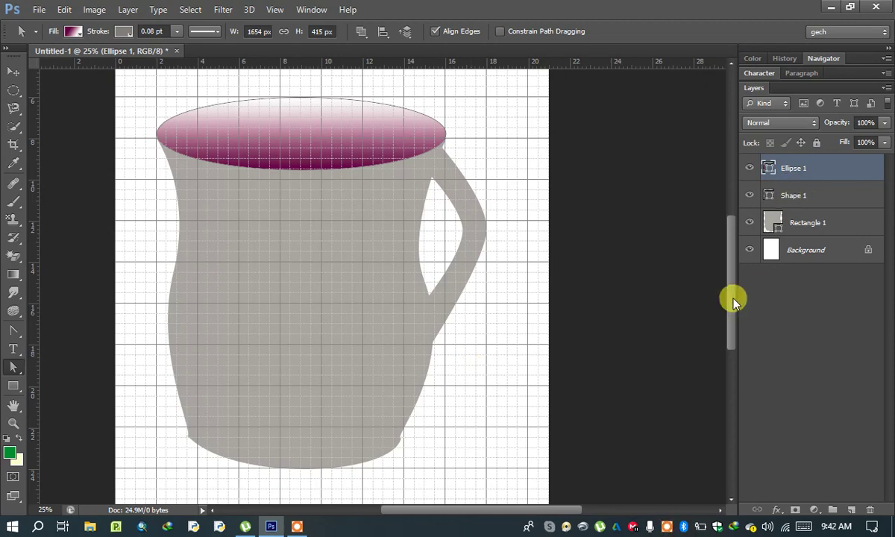
pyautogui.moveTo(733, 300); pyautogui.dragTo(734, 316)
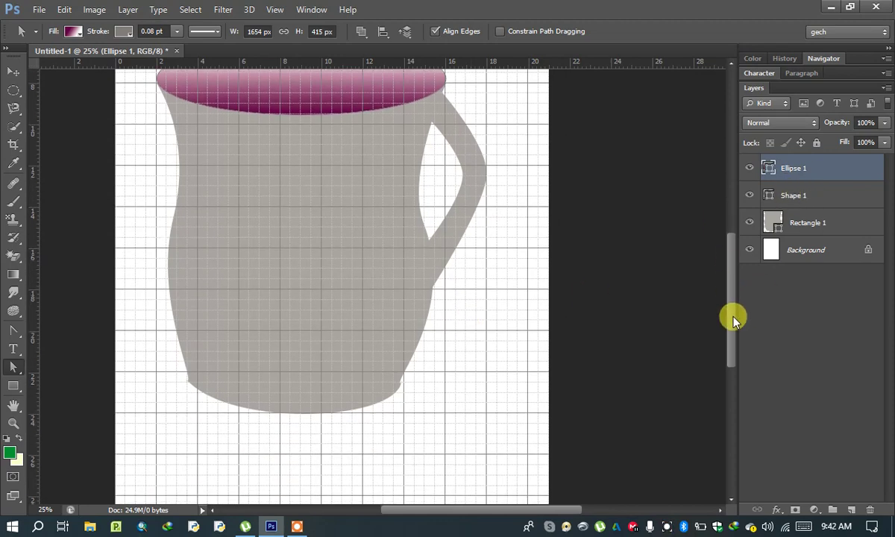
pyautogui.click(11, 388)
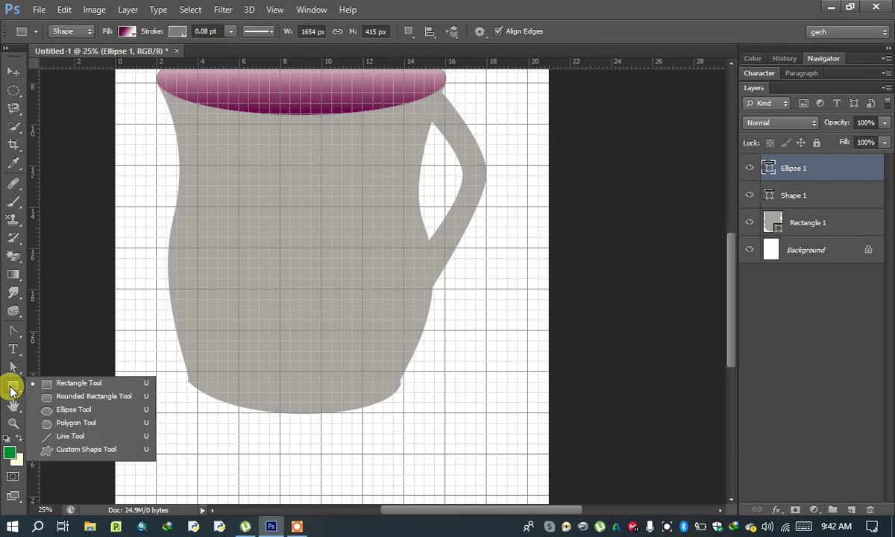
pyautogui.click(71, 410)
pyautogui.moveTo(146, 364)
pyautogui.mouseDown()
pyautogui.moveTo(394, 438)
pyautogui.moveTo(445, 434)
pyautogui.mouseUp()
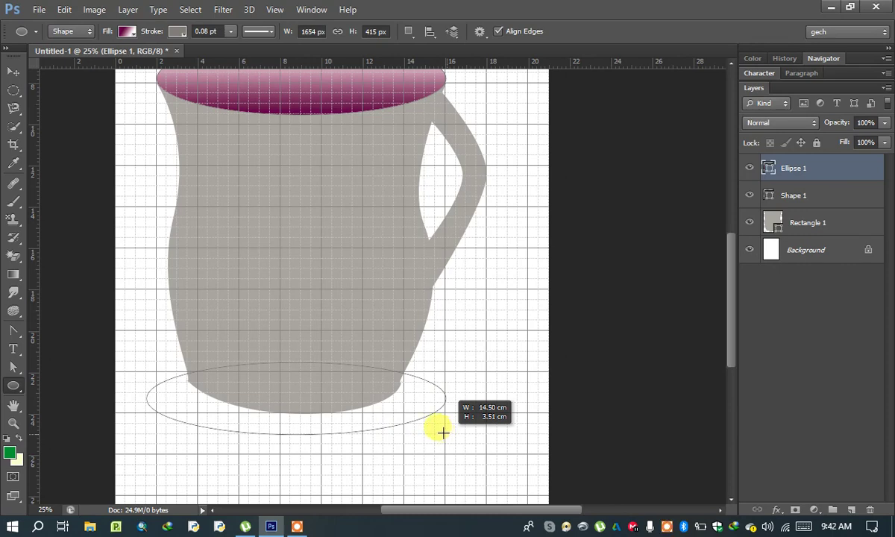
pyautogui.moveTo(443, 432); pyautogui.dragTo(436, 424)
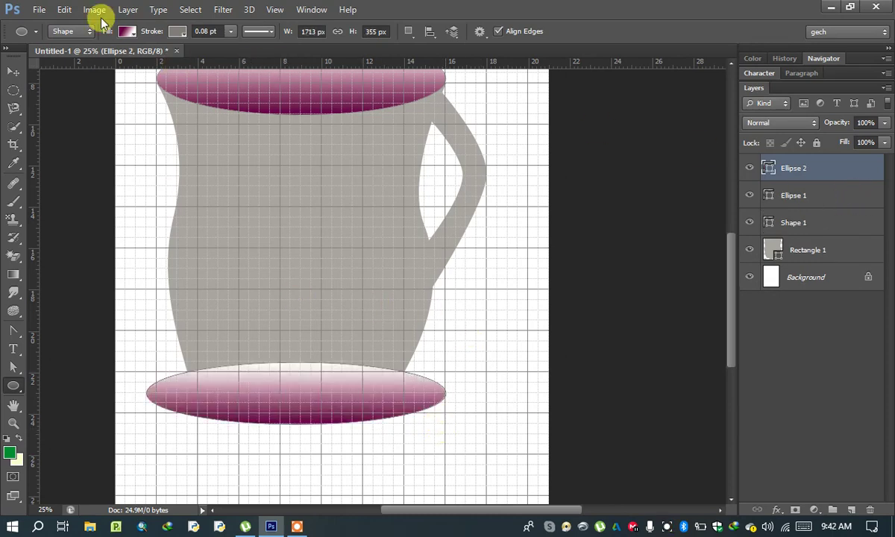
# - Fill the new Ellipse 2 with solid dark purple
pyautogui.click(124, 34)
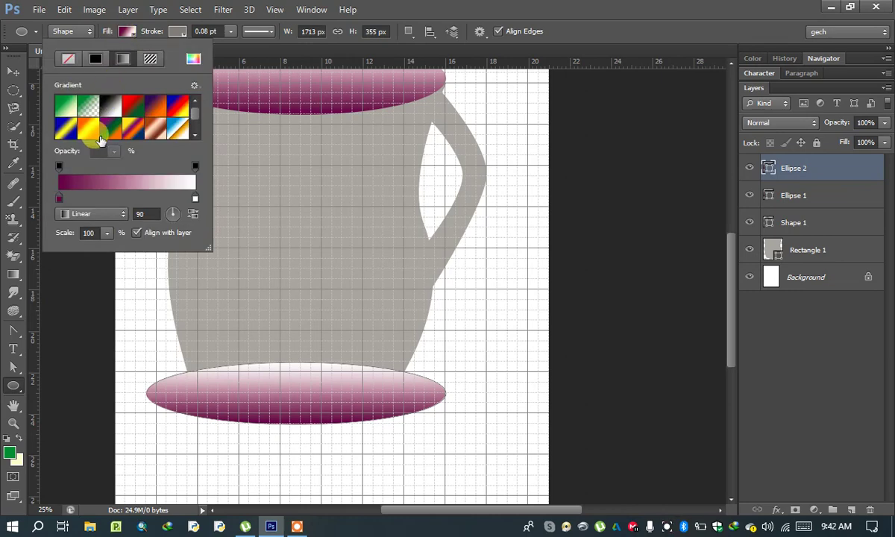
pyautogui.click(96, 59)
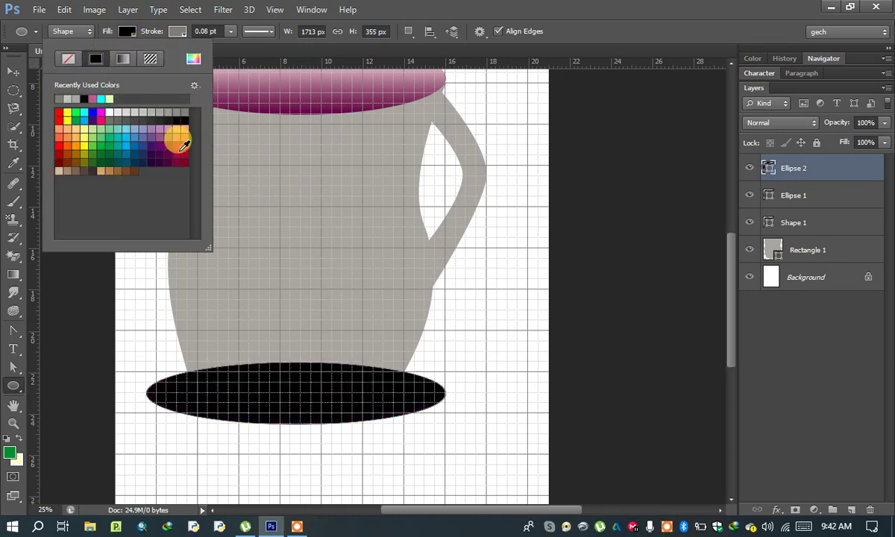
pyautogui.click(148, 159)
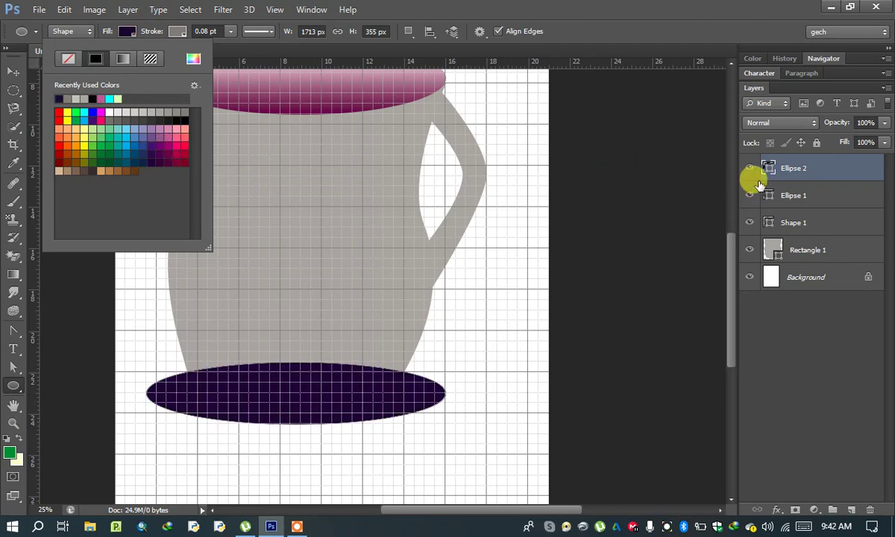
# - Place Ellipse 2 below Rectangle 1 and lower the saucer 0.5 cm
pyautogui.moveTo(786, 172)
pyautogui.mouseDown()
pyautogui.moveTo(784, 288)
pyautogui.moveTo(790, 172)
pyautogui.moveTo(774, 250)
pyautogui.mouseUp()
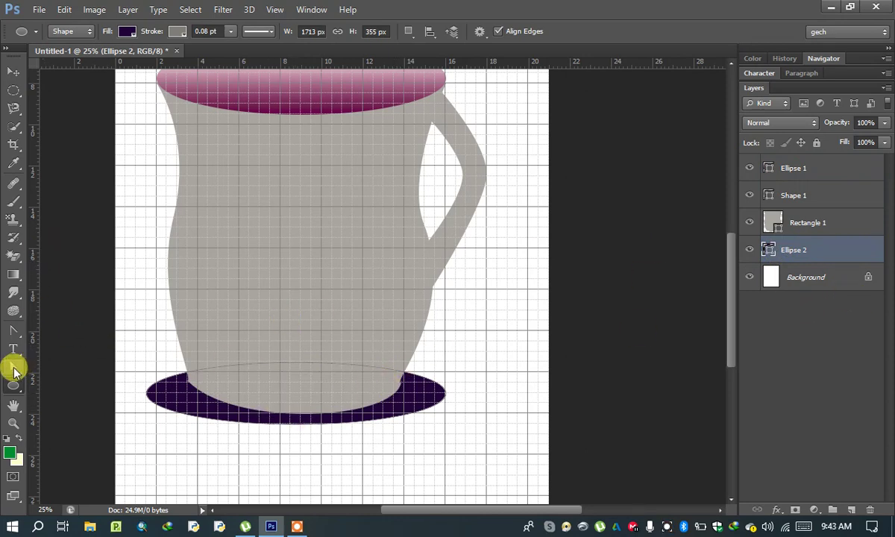
pyautogui.click(15, 369)
pyautogui.click(93, 371)
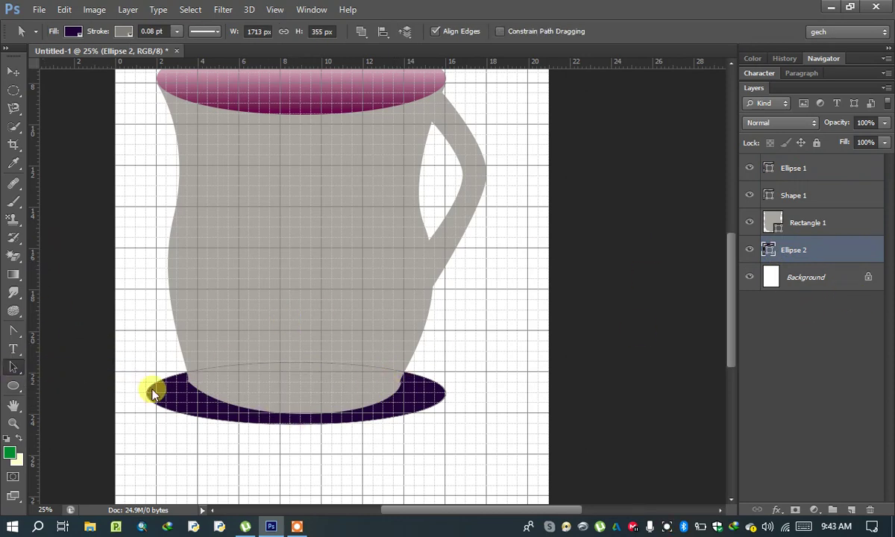
pyautogui.moveTo(278, 423); pyautogui.dragTo(280, 429)
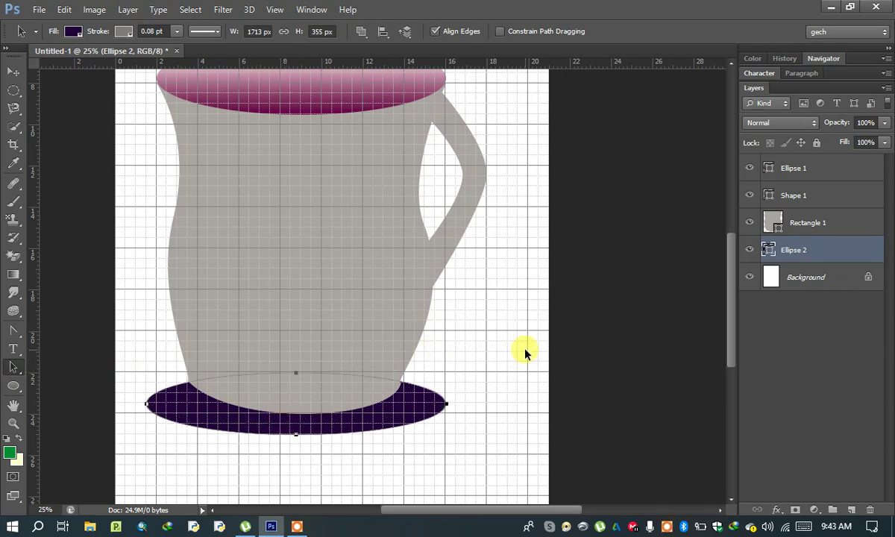
pyautogui.click(822, 281)
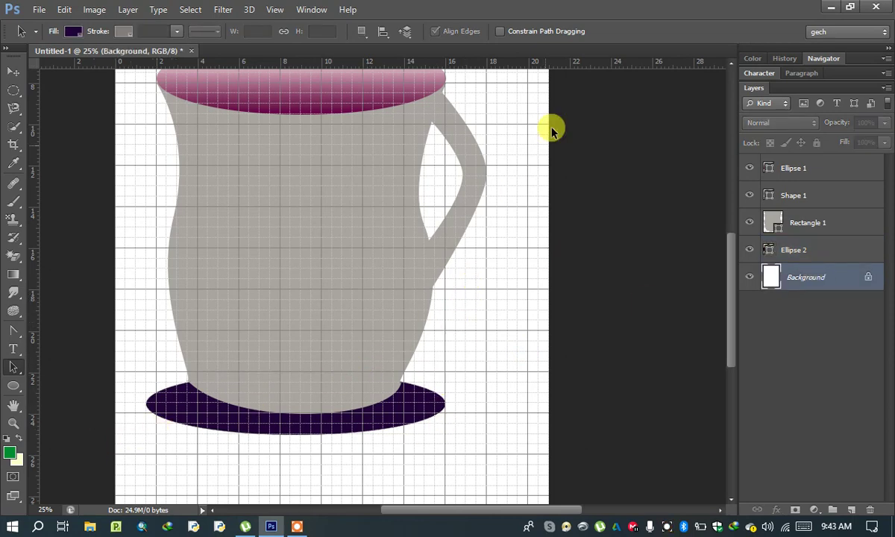
pyautogui.moveTo(730, 258); pyautogui.dragTo(730, 242)
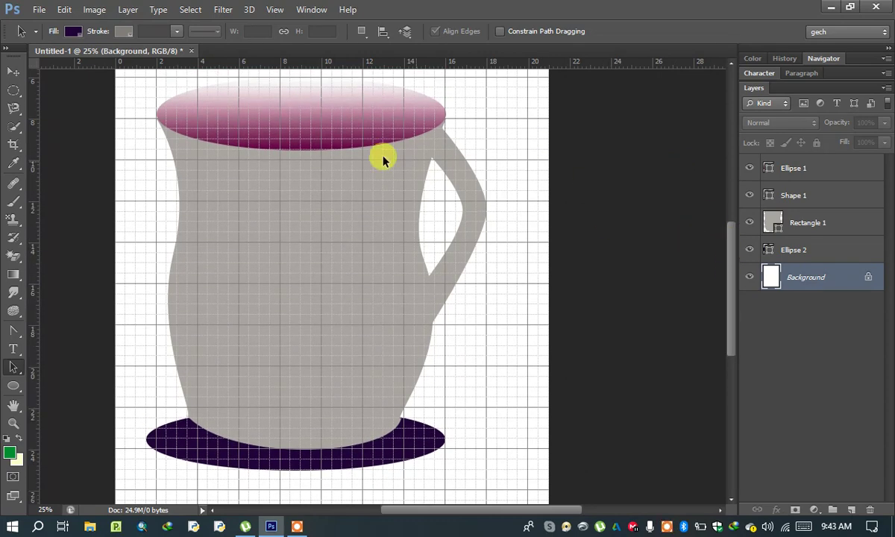
# - Hide the grid and zoom out to 16.67% to see the whole mug and saucer
pyautogui.click(306, 9)
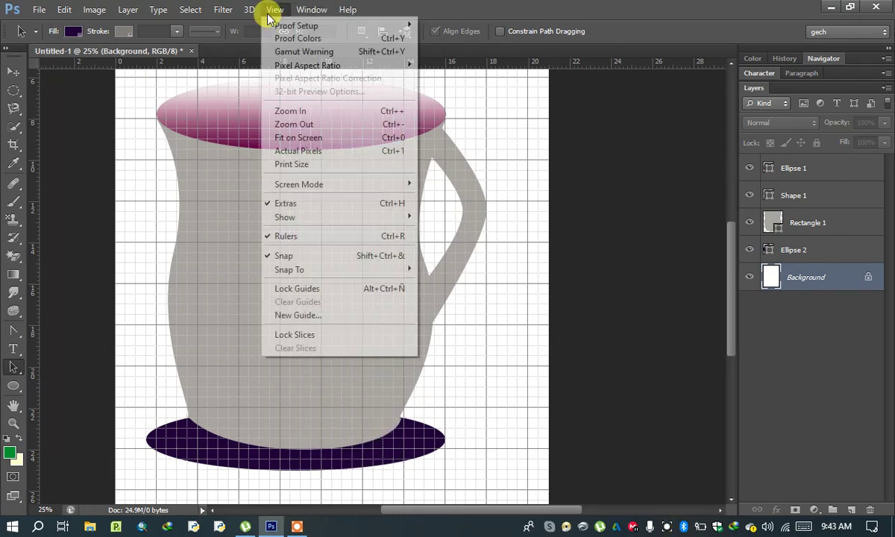
pyautogui.moveTo(275, 10)
pyautogui.moveTo(298, 217)
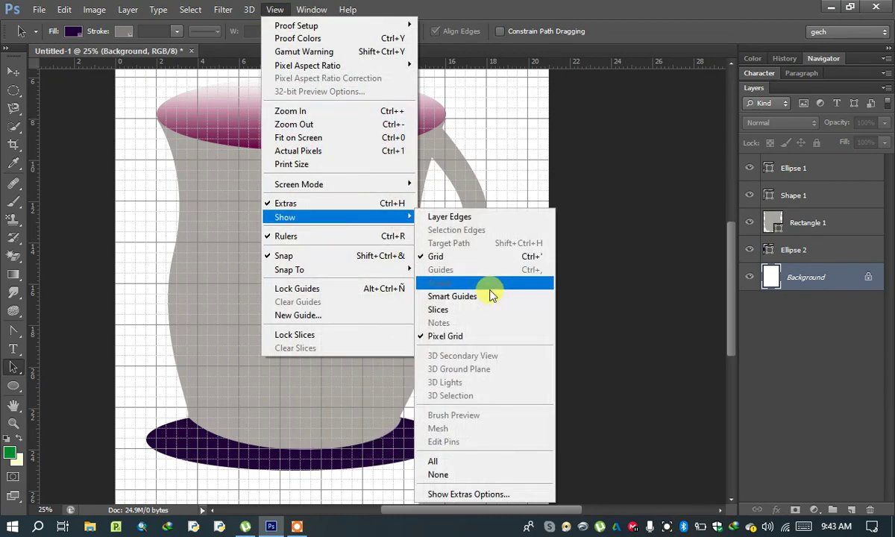
pyautogui.click(463, 256)
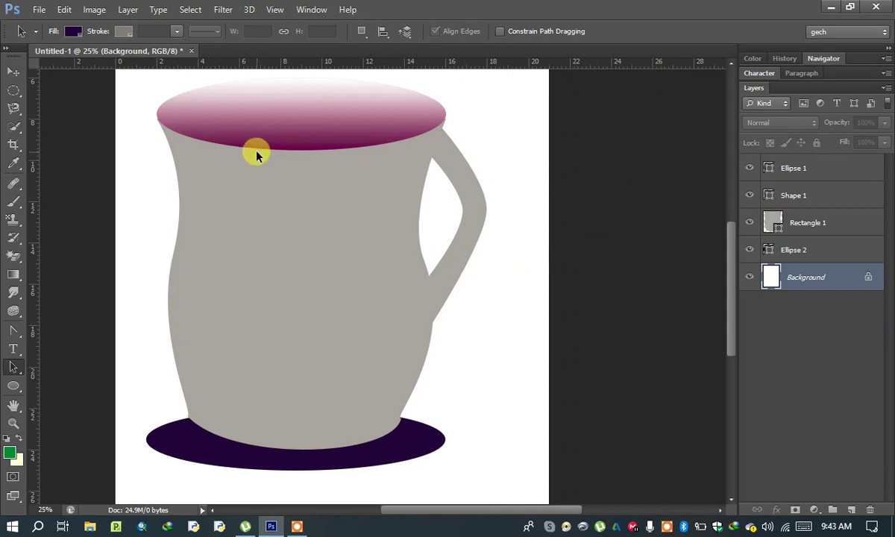
pyautogui.click(13, 422)
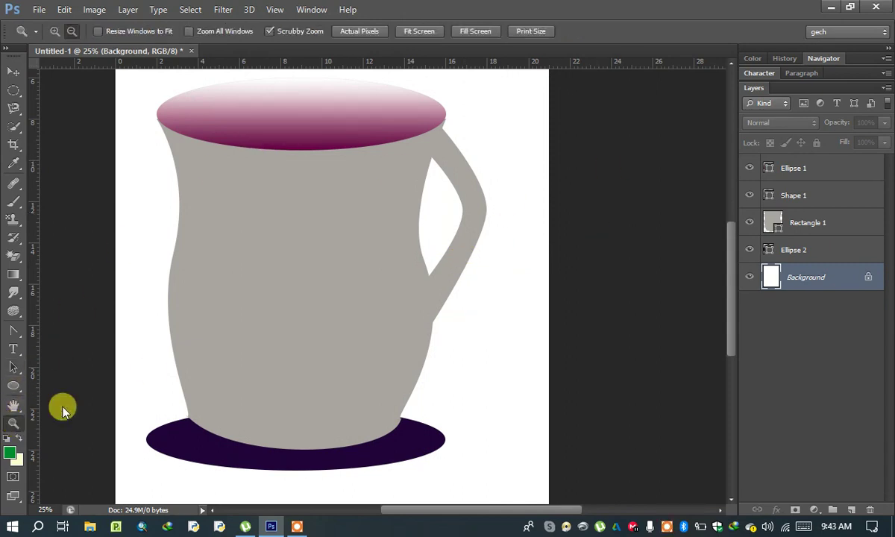
pyautogui.keyDown('alt'); pyautogui.click(273, 305); pyautogui.keyUp('alt')
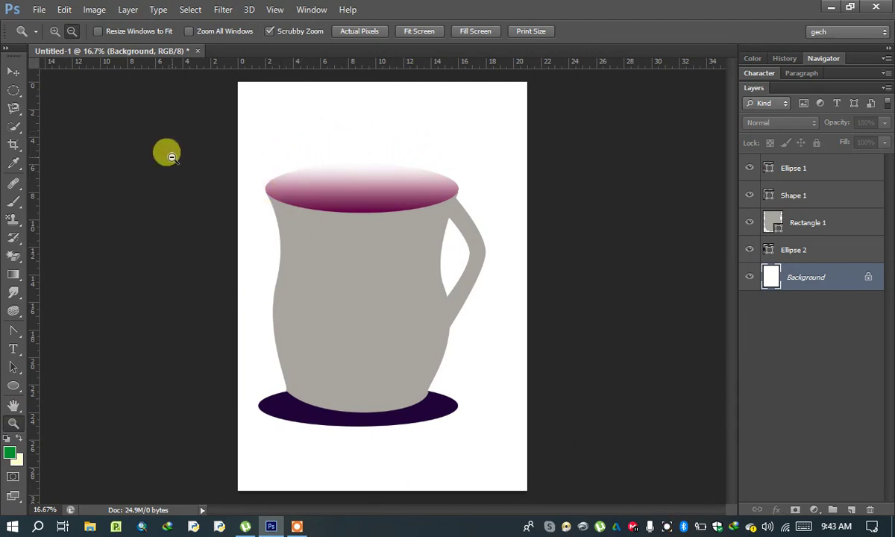
pyautogui.click(776, 170)
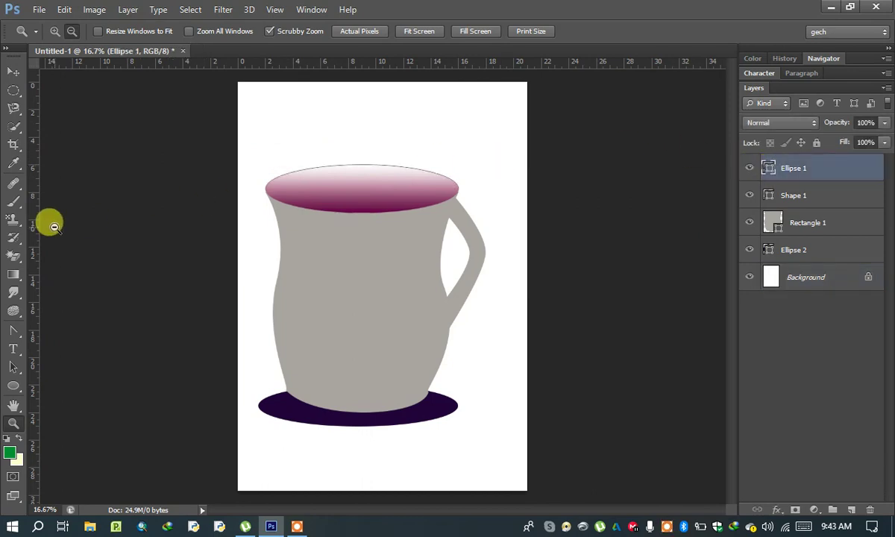
# - Change the white stop of the Ellipse 1 rim gradient to yellow #fffa43
pyautogui.click(14, 367)
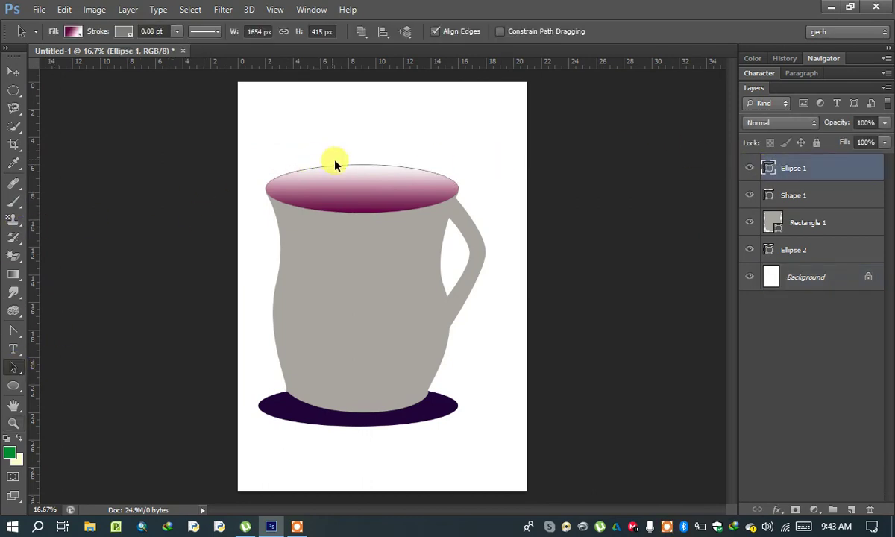
pyautogui.click(347, 173)
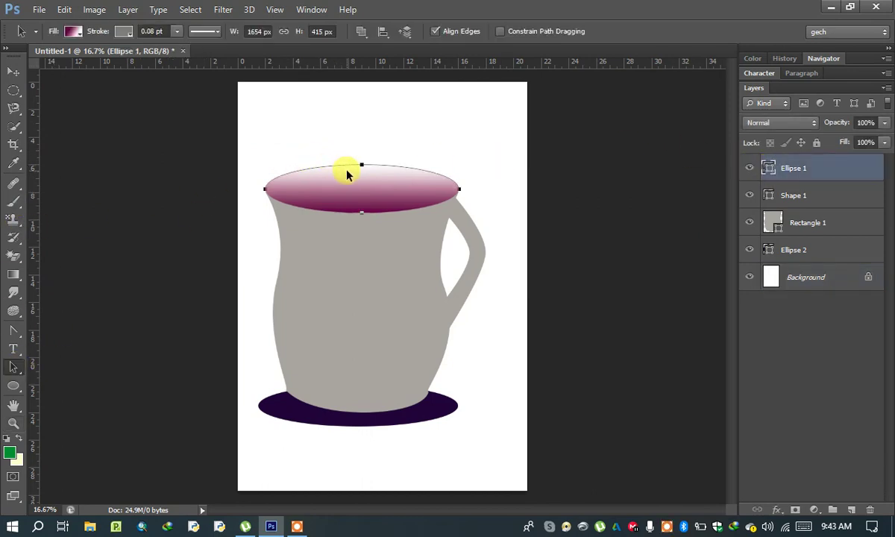
pyautogui.click(73, 34)
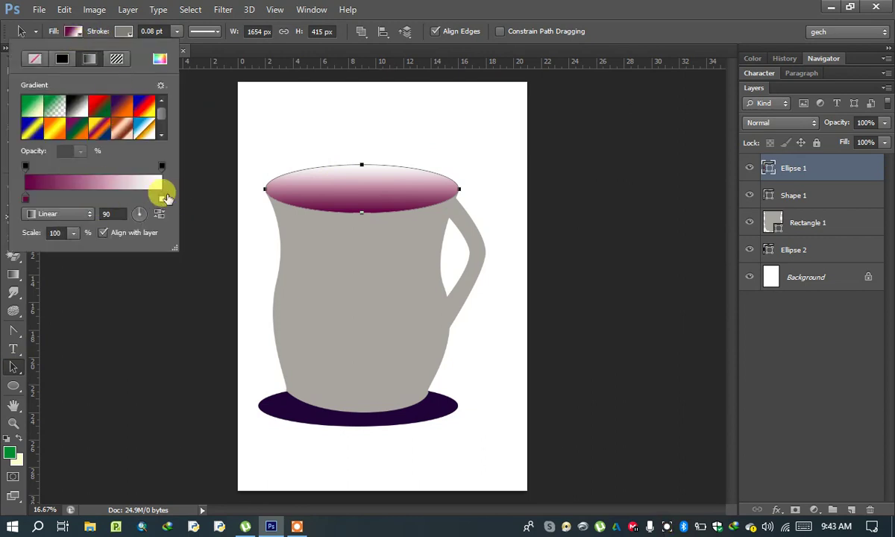
pyautogui.doubleClick(162, 199)
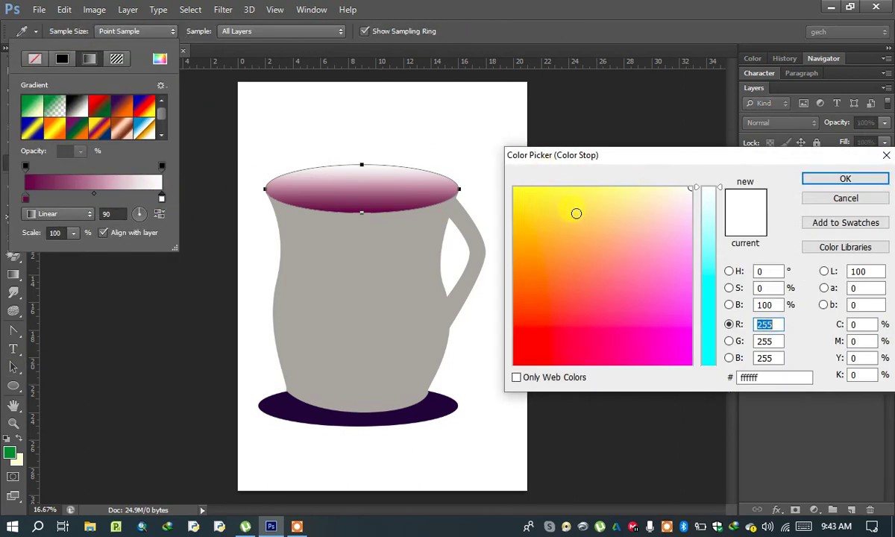
pyautogui.click(560, 198)
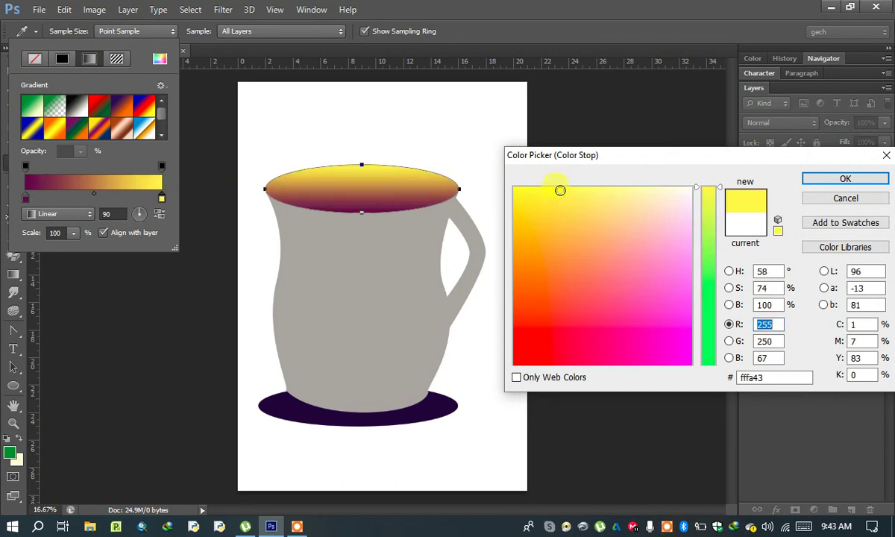
pyautogui.click(845, 181)
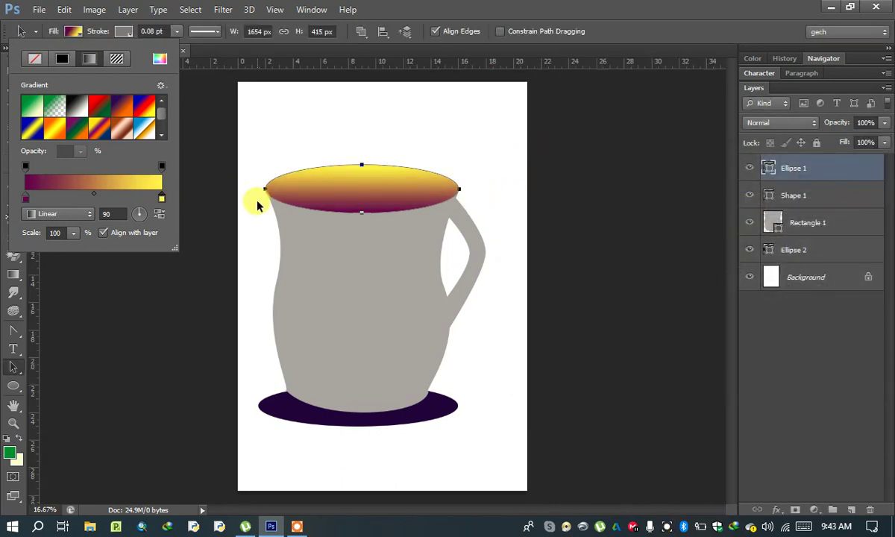
pyautogui.click(483, 195)
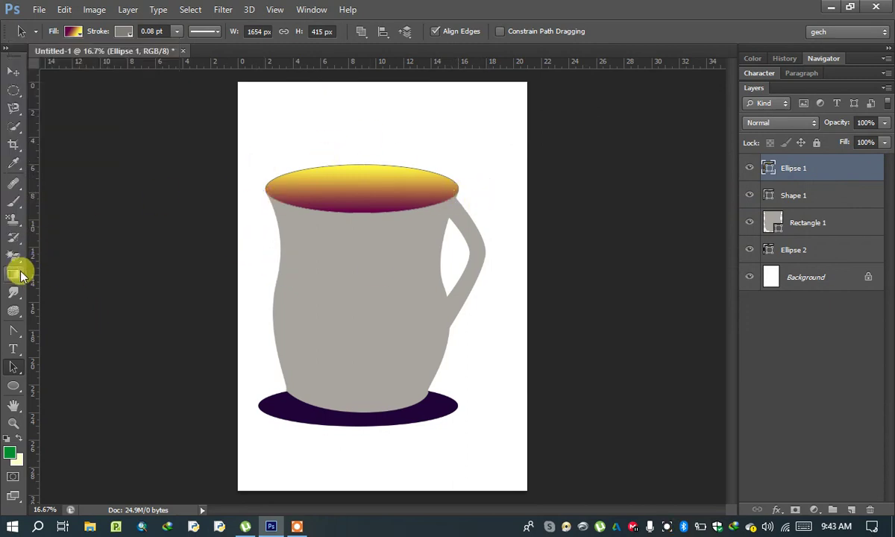
# - Draw an inner Ellipse 3 inside the rim with a plum-to-light-pink #ff95e2 gradient
pyautogui.click(13, 386)
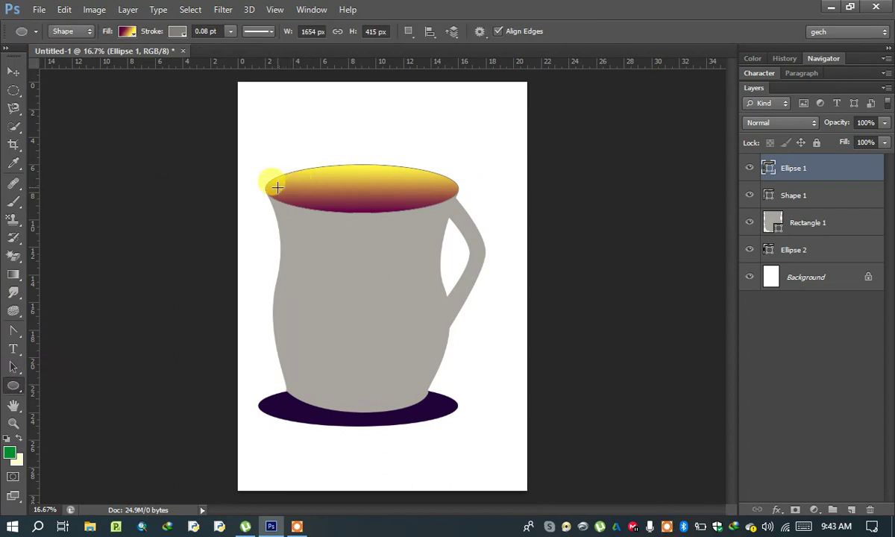
pyautogui.moveTo(277, 187); pyautogui.dragTo(441, 212)
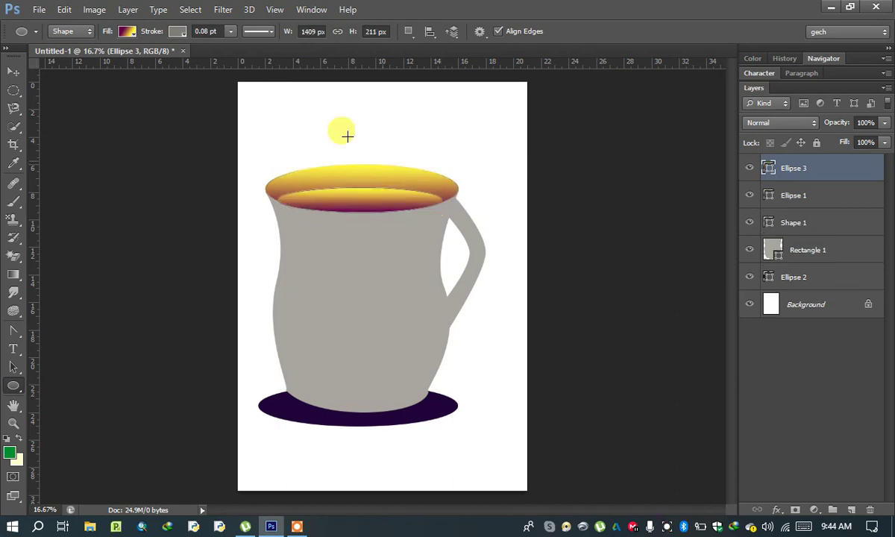
pyautogui.click(129, 35)
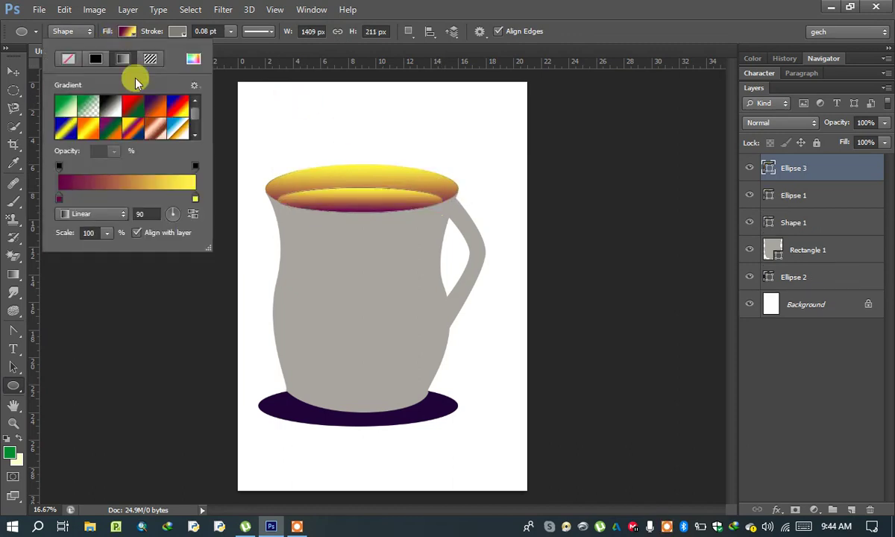
pyautogui.doubleClick(196, 197)
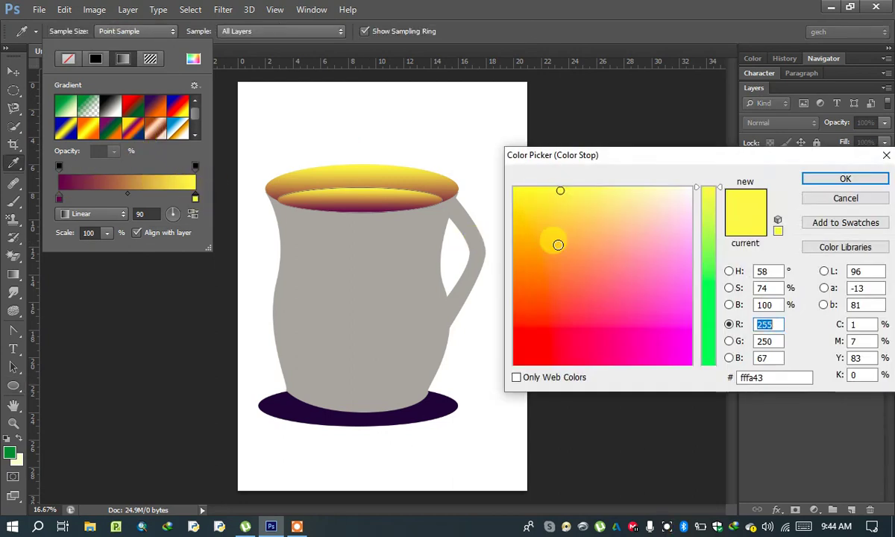
pyautogui.click(655, 349)
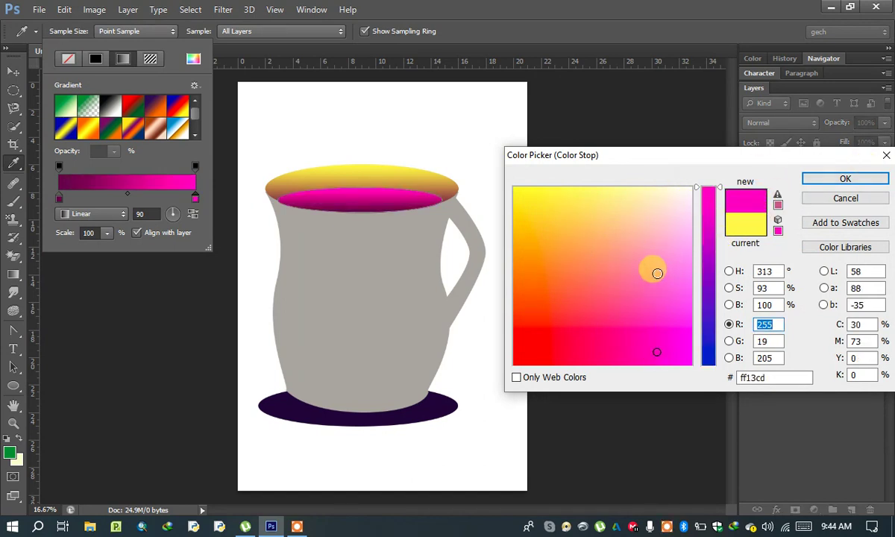
pyautogui.moveTo(657, 273); pyautogui.dragTo(672, 261)
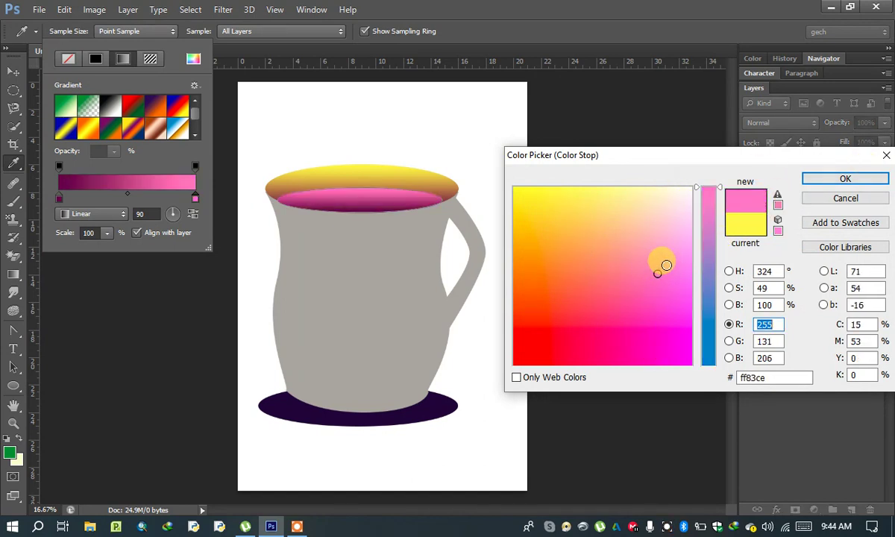
pyautogui.click(845, 179)
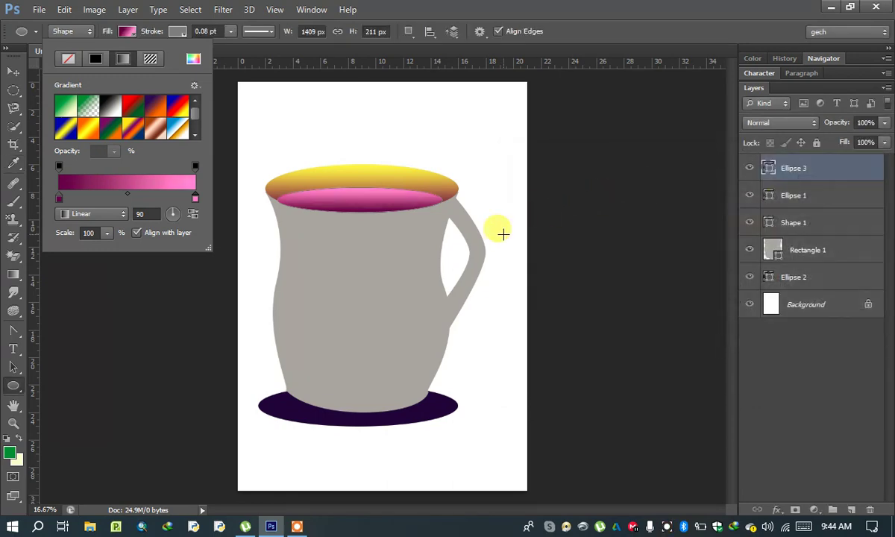
pyautogui.click(801, 303)
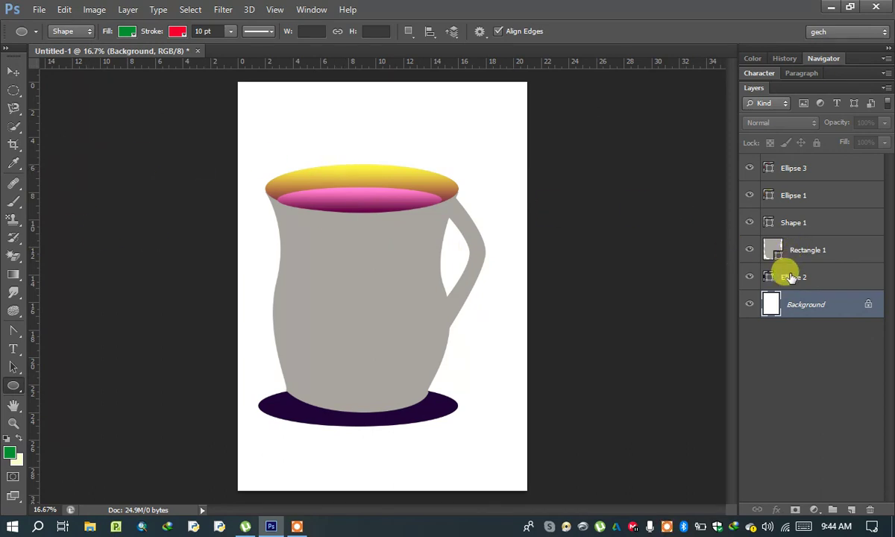
# - Set both Ellipse 3 gradient stops to near-white, #fdfff7 and #fffffb
pyautogui.click(750, 168)
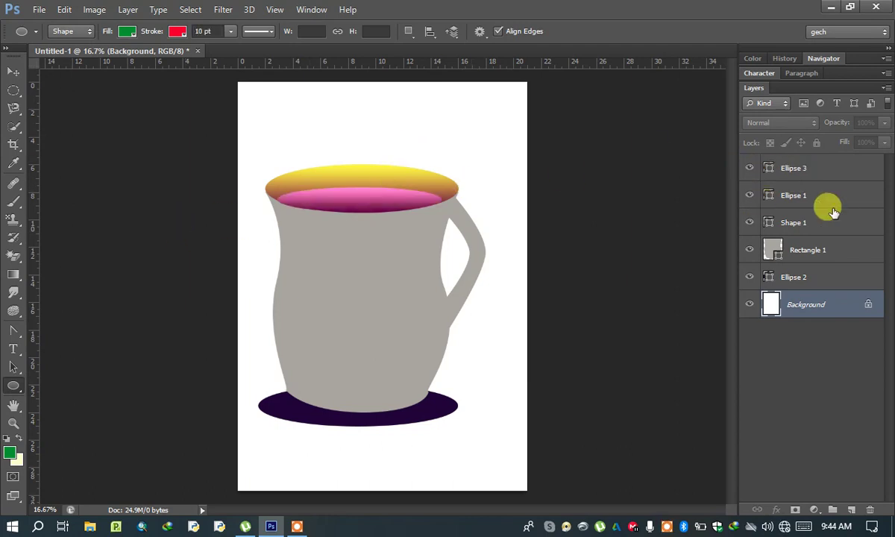
pyautogui.click(788, 169)
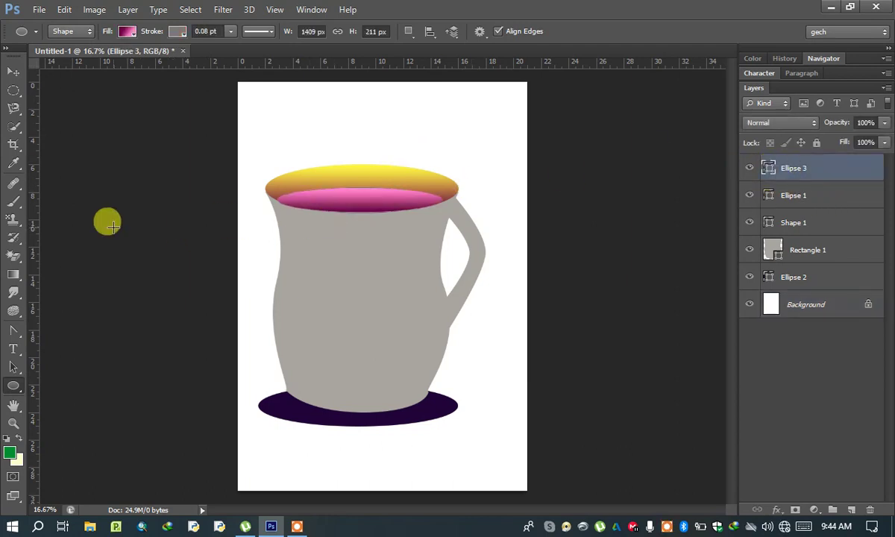
pyautogui.click(128, 31)
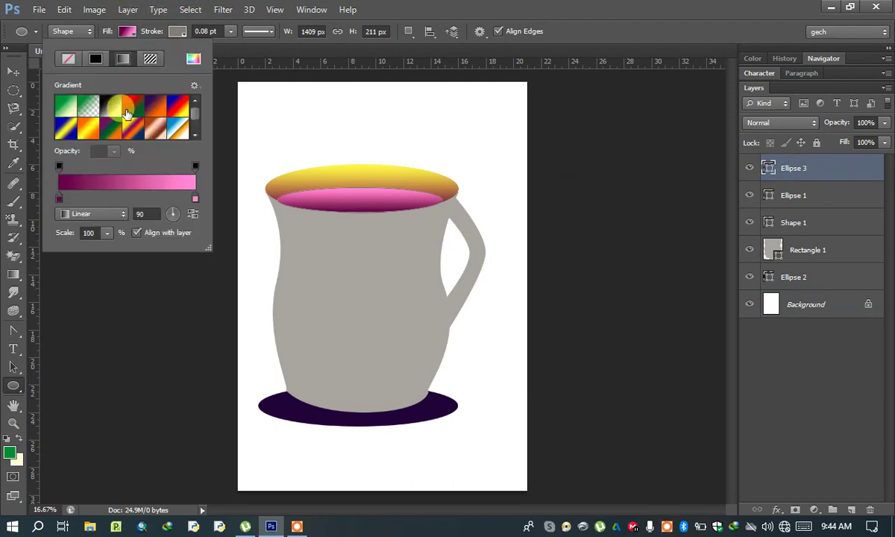
pyautogui.doubleClick(59, 198)
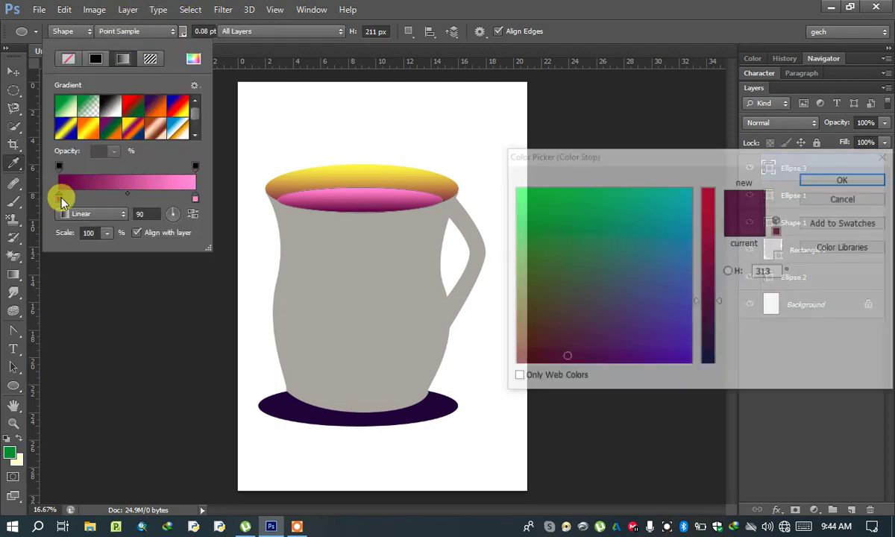
pyautogui.moveTo(688, 201); pyautogui.dragTo(686, 172)
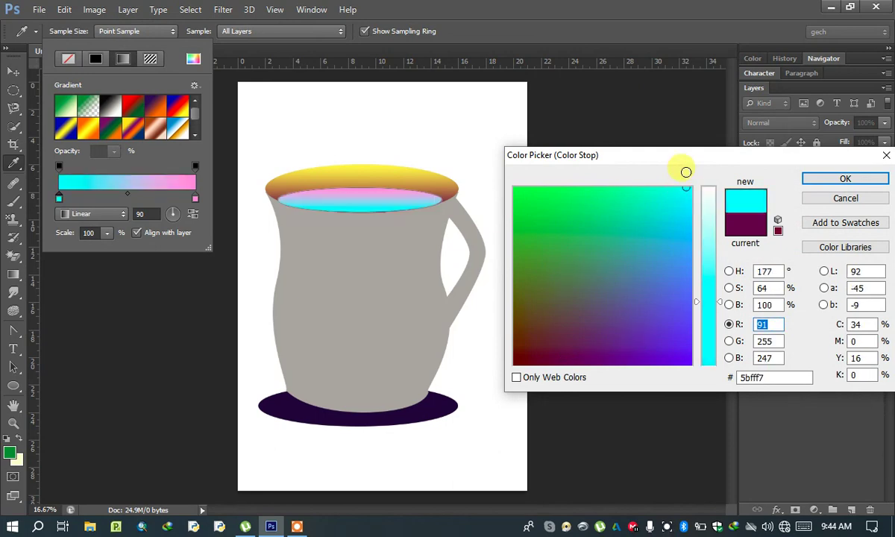
pyautogui.click(709, 195)
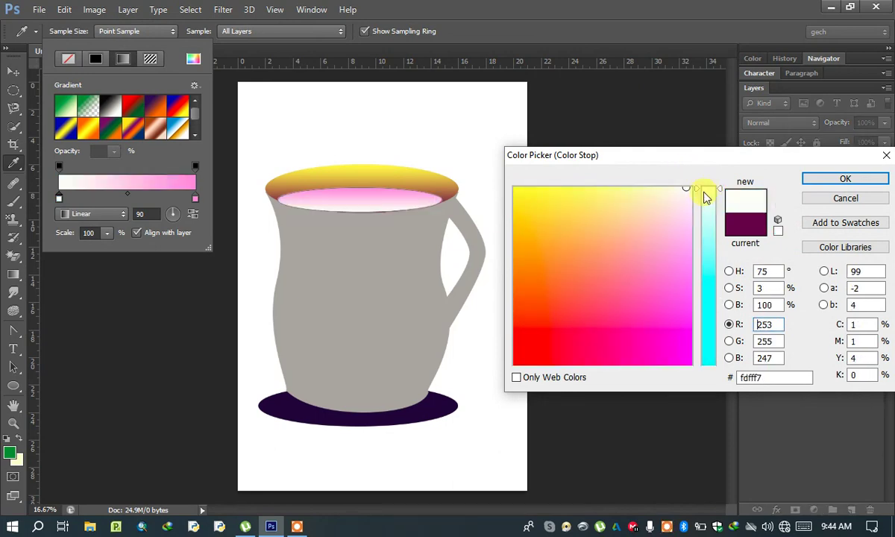
pyautogui.click(858, 185)
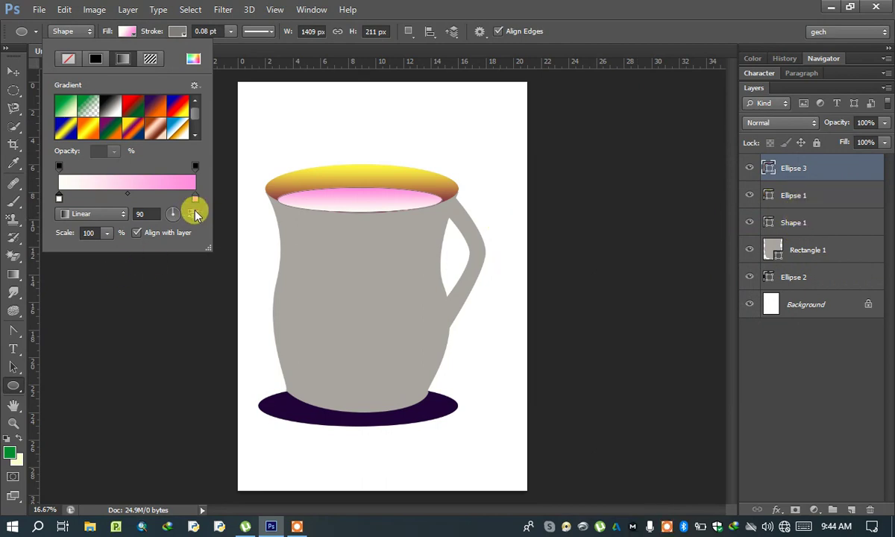
pyautogui.click(194, 197)
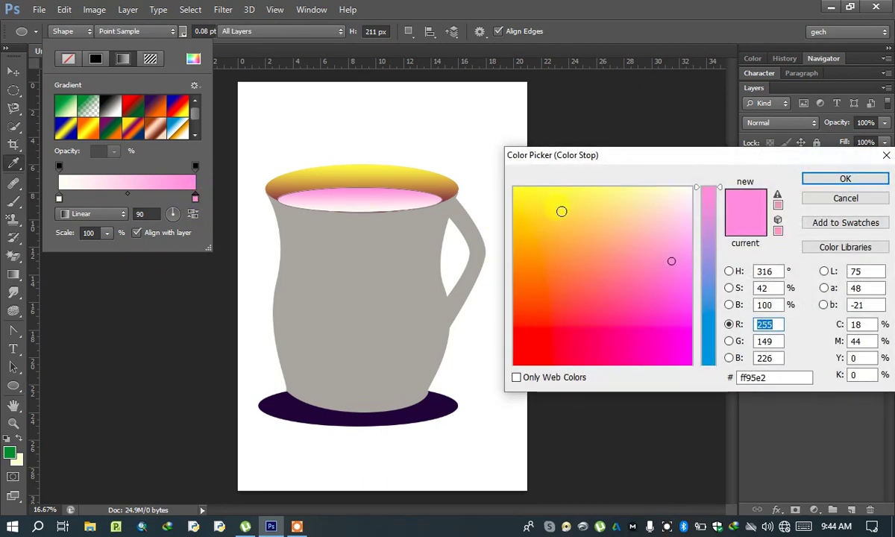
pyautogui.click(688, 187)
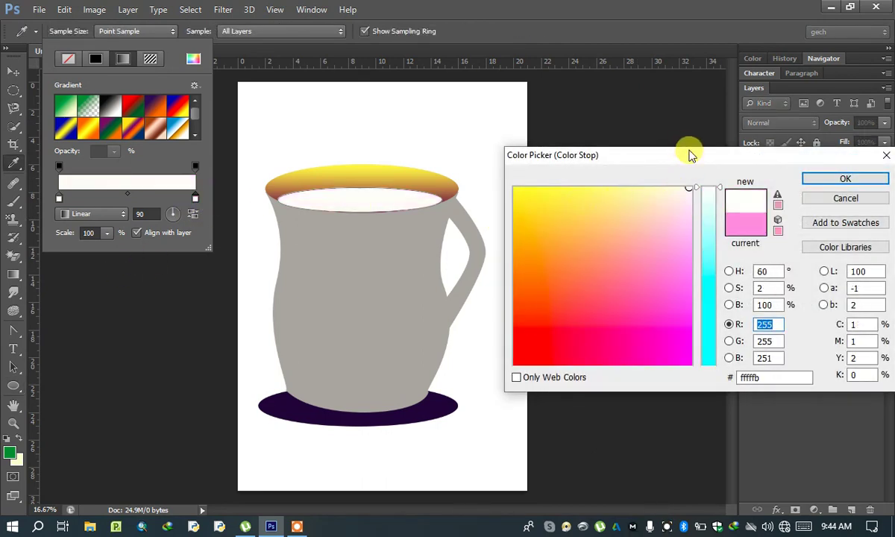
pyautogui.click(869, 176)
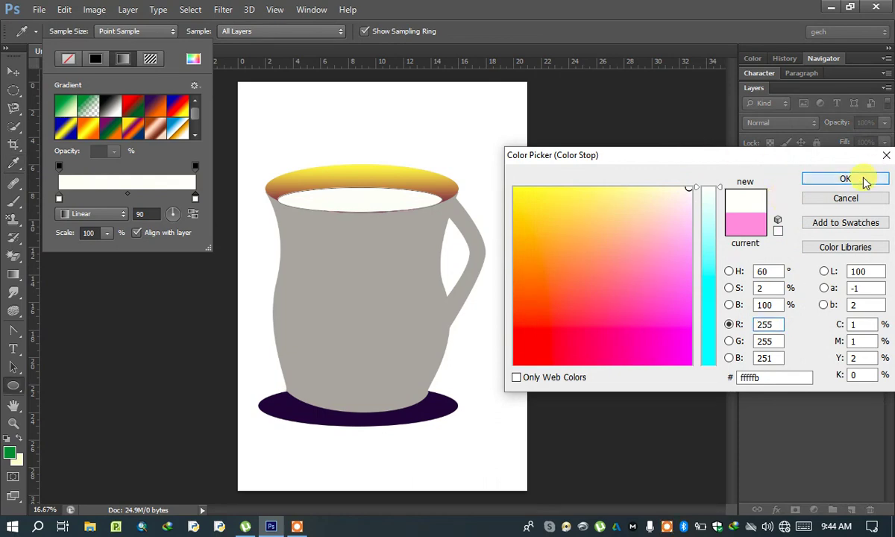
pyautogui.click(800, 312)
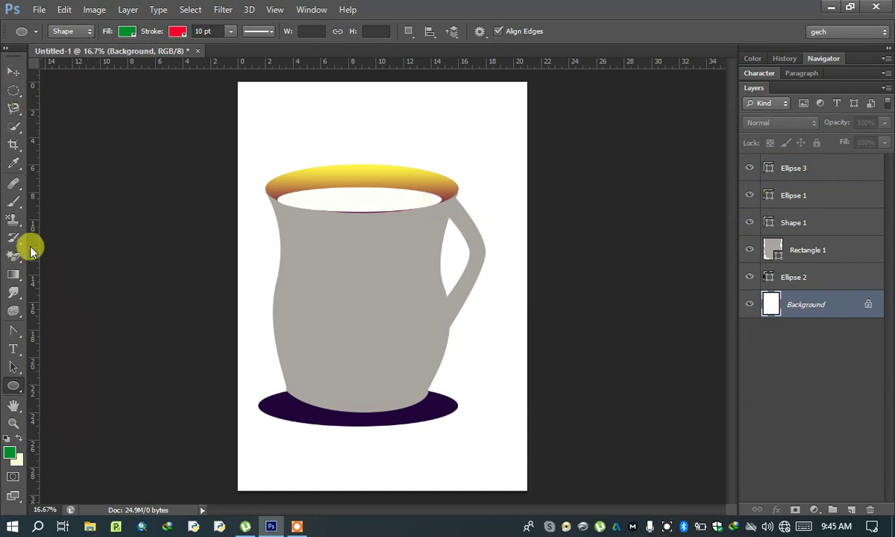
# - Drag Ellipse 3's left and right anchor points outward to meet the rim edges
pyautogui.click(13, 366)
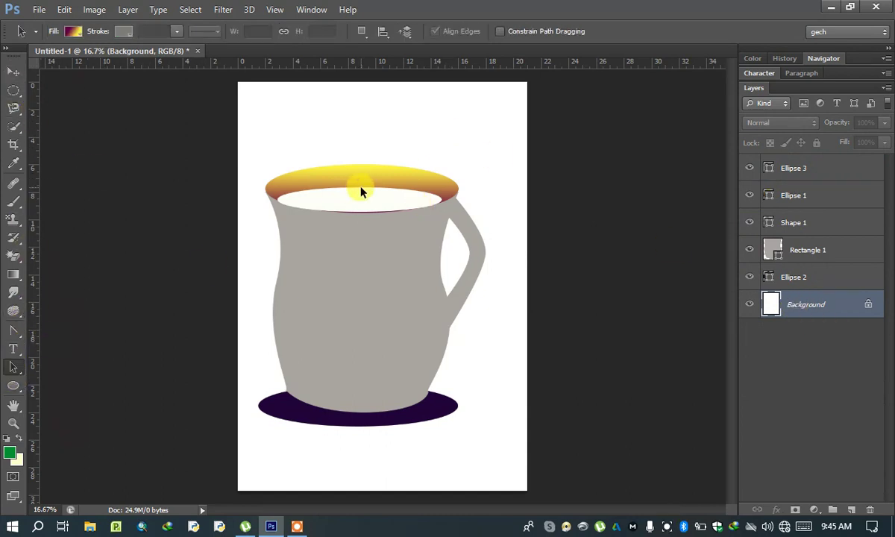
pyautogui.click(434, 203)
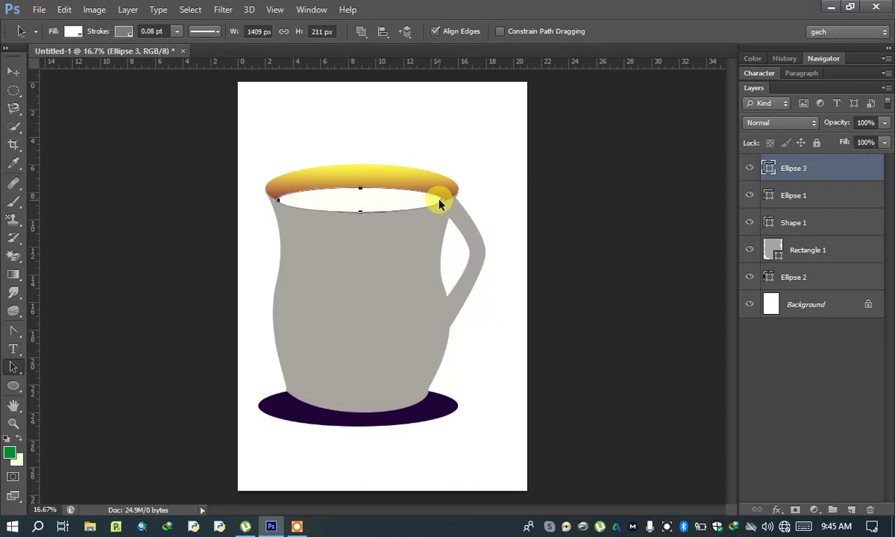
pyautogui.rightClick(17, 366)
pyautogui.click(66, 380)
pyautogui.moveTo(444, 203); pyautogui.dragTo(445, 199)
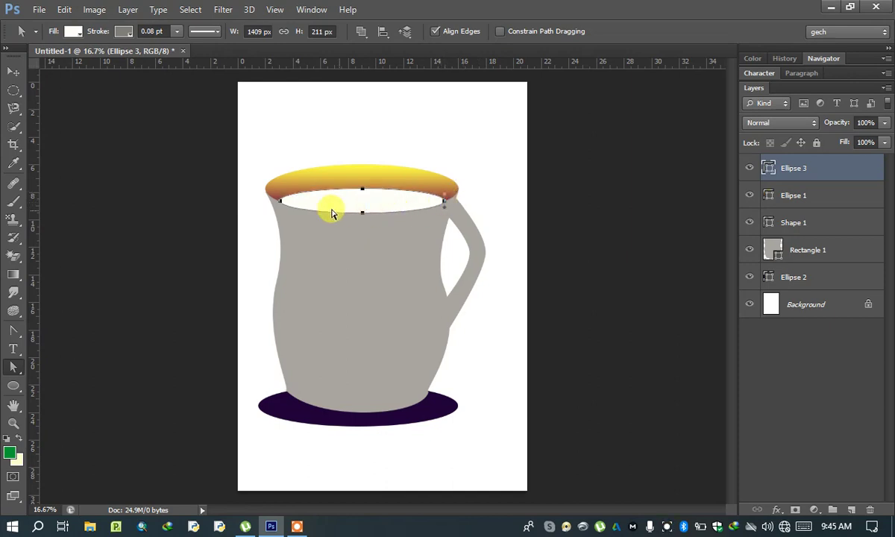
pyautogui.moveTo(277, 203); pyautogui.dragTo(275, 200)
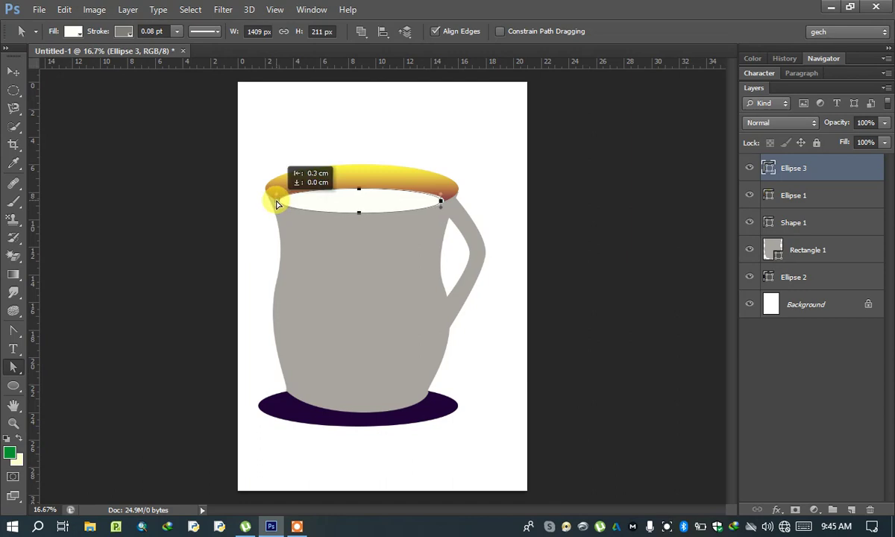
pyautogui.click(445, 213)
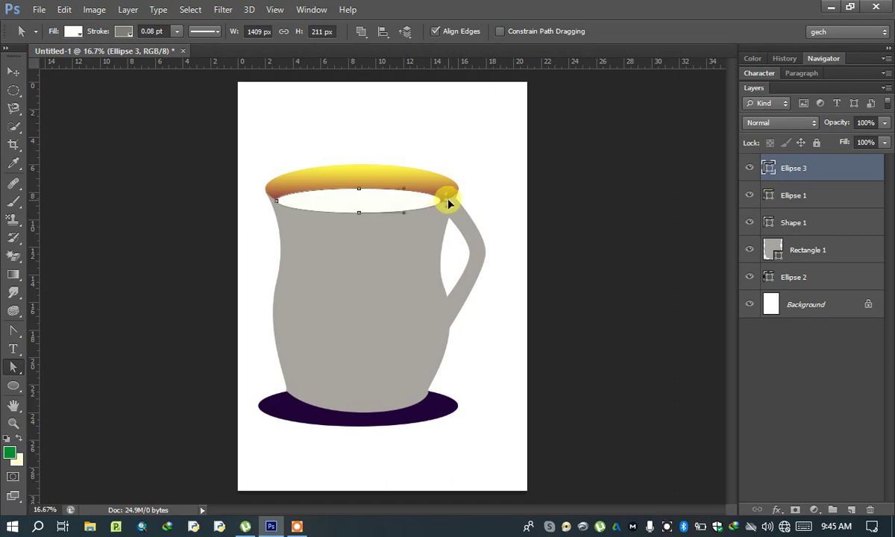
pyautogui.moveTo(449, 203); pyautogui.dragTo(450, 201)
pyautogui.click(427, 209)
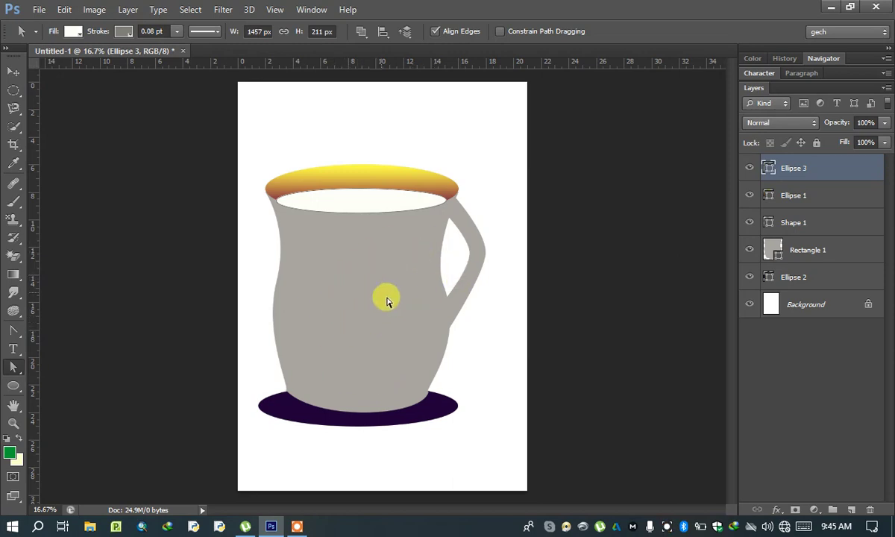
pyautogui.click(400, 271)
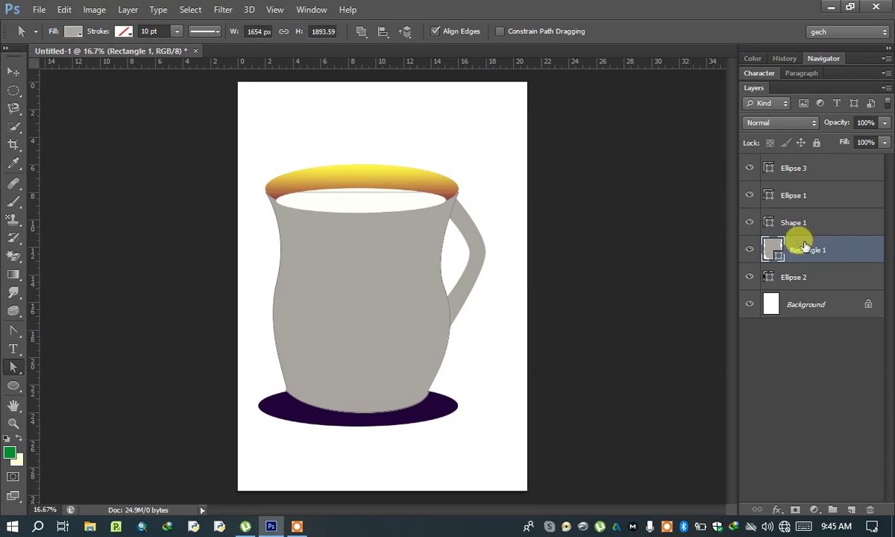
# - Return the Rectangle 1 mug body to 100% opacity and select the Background layer
pyautogui.click(883, 123)
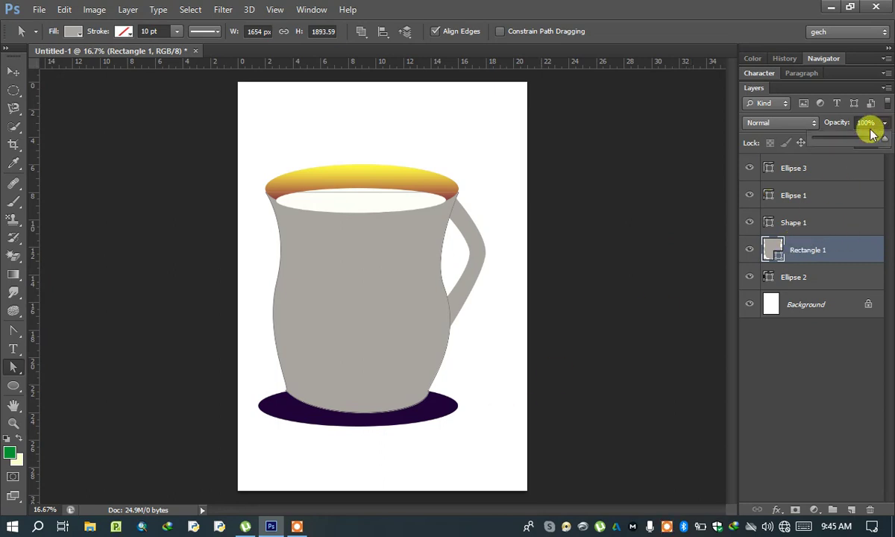
pyautogui.moveTo(868, 142); pyautogui.dragTo(860, 142)
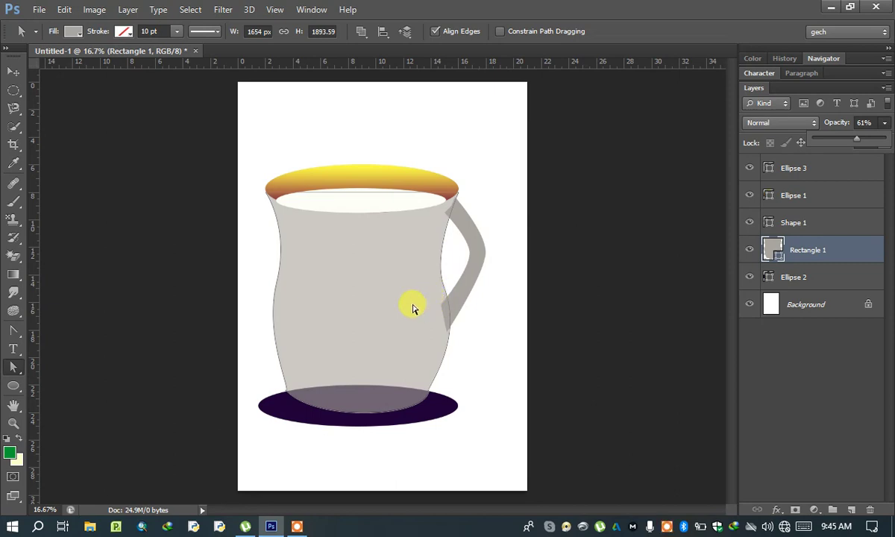
pyautogui.click(412, 274)
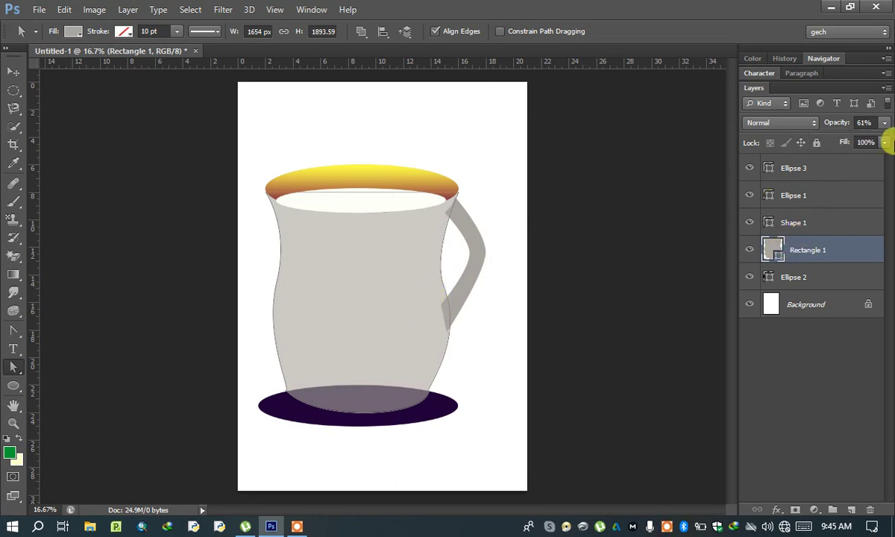
pyautogui.click(887, 126)
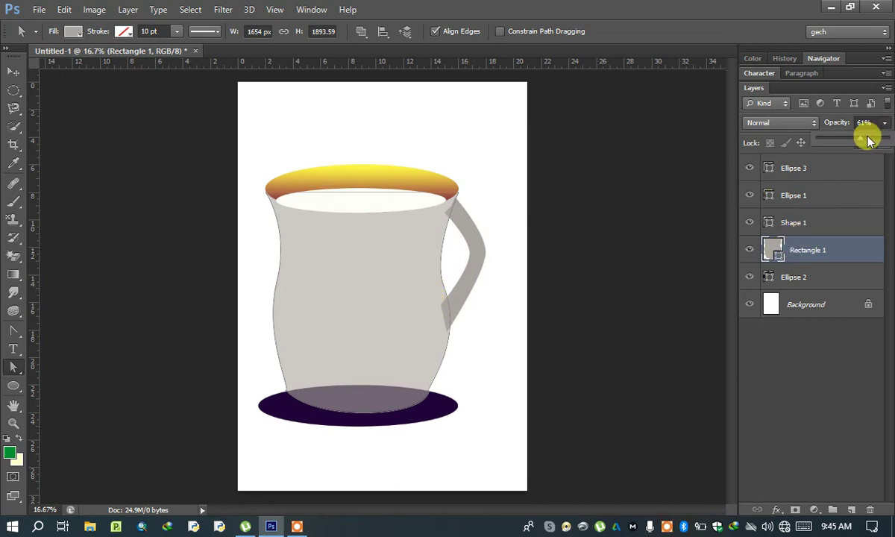
pyautogui.moveTo(879, 139); pyautogui.dragTo(888, 140)
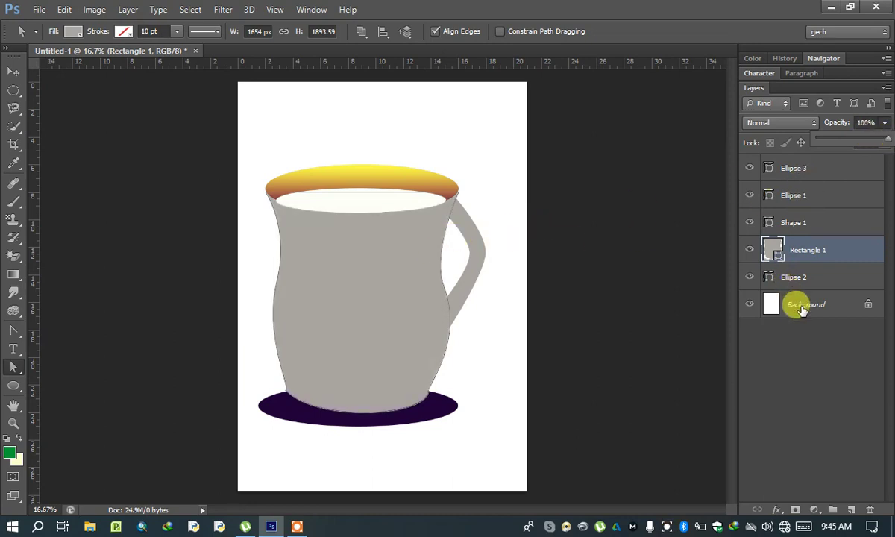
pyautogui.click(772, 311)
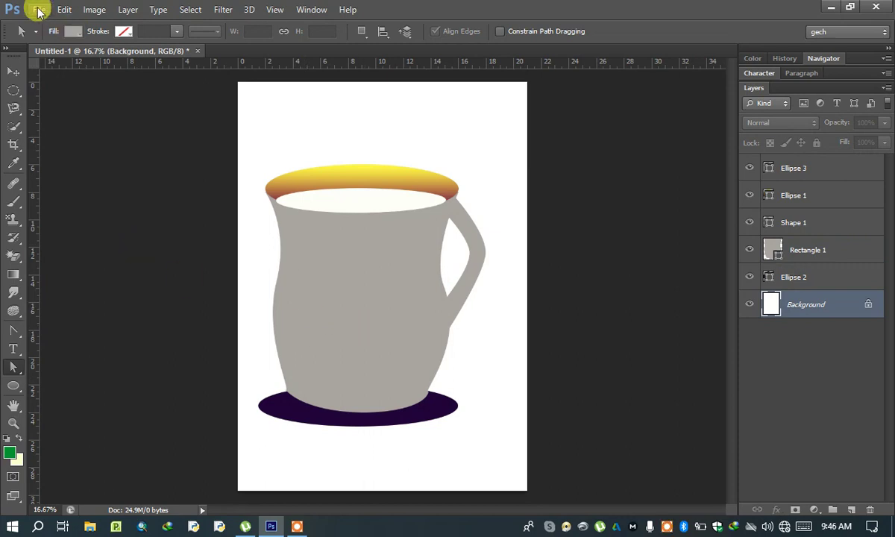
# - Place Capture (2).PNG from the image folder into the document
pyautogui.click(40, 10)
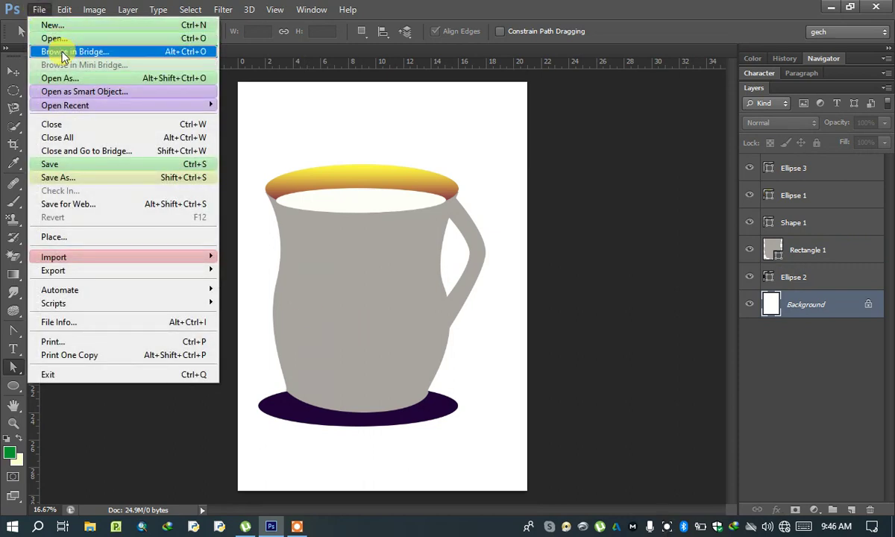
pyautogui.click(76, 240)
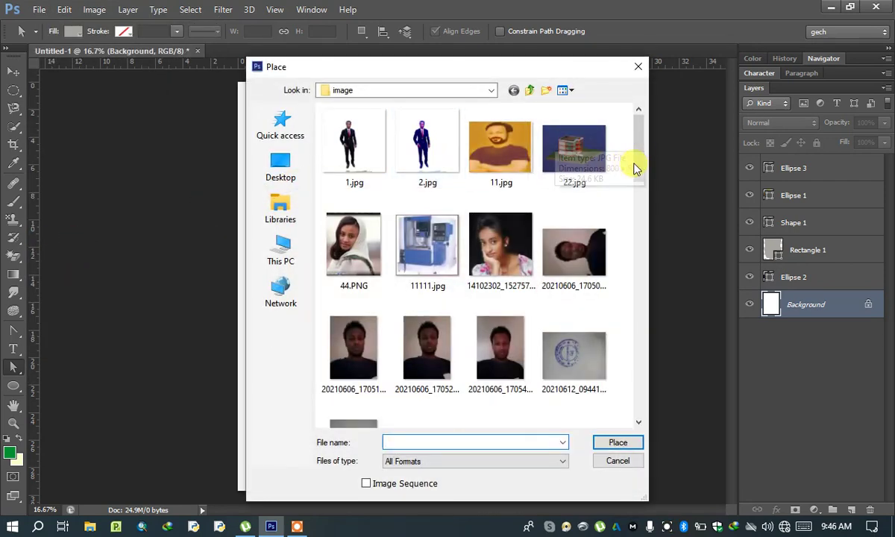
pyautogui.moveTo(638, 160); pyautogui.dragTo(636, 235)
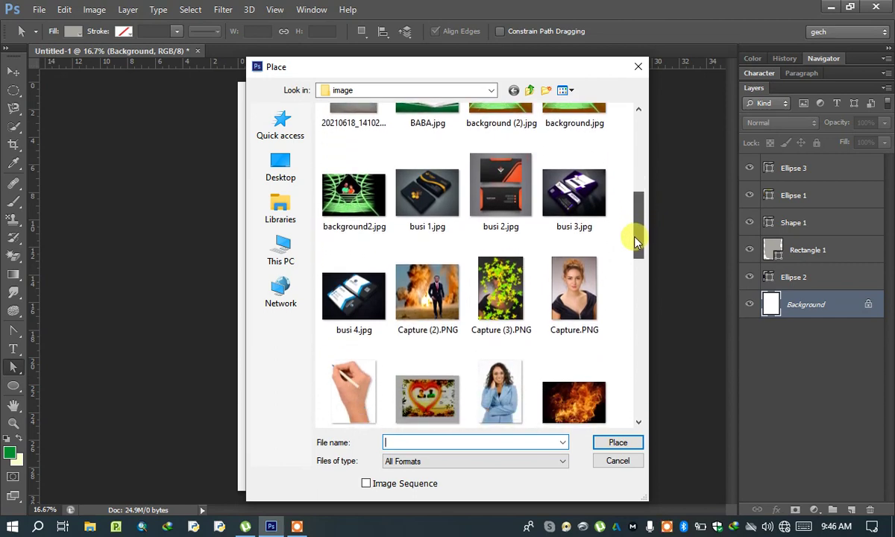
pyautogui.moveTo(635, 235)
pyautogui.mouseDown()
pyautogui.moveTo(636, 360)
pyautogui.moveTo(620, 232)
pyautogui.mouseUp()
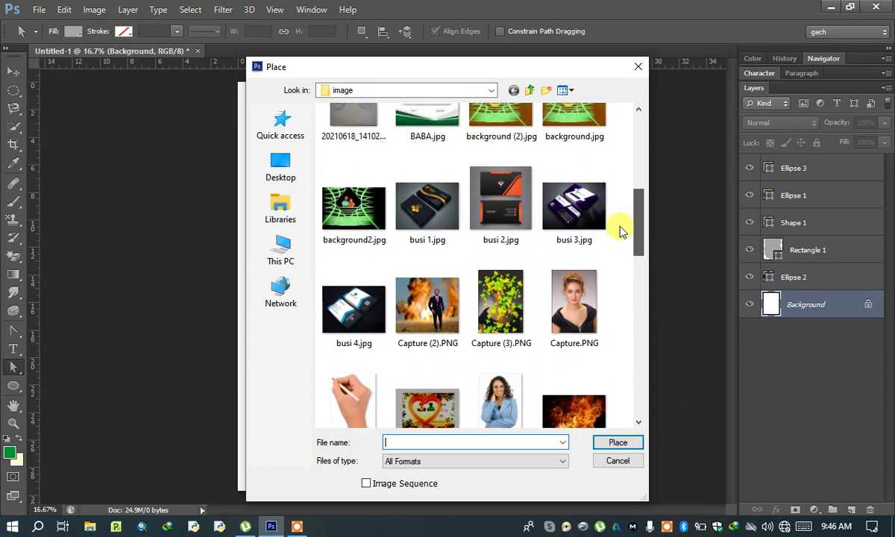
pyautogui.doubleClick(414, 322)
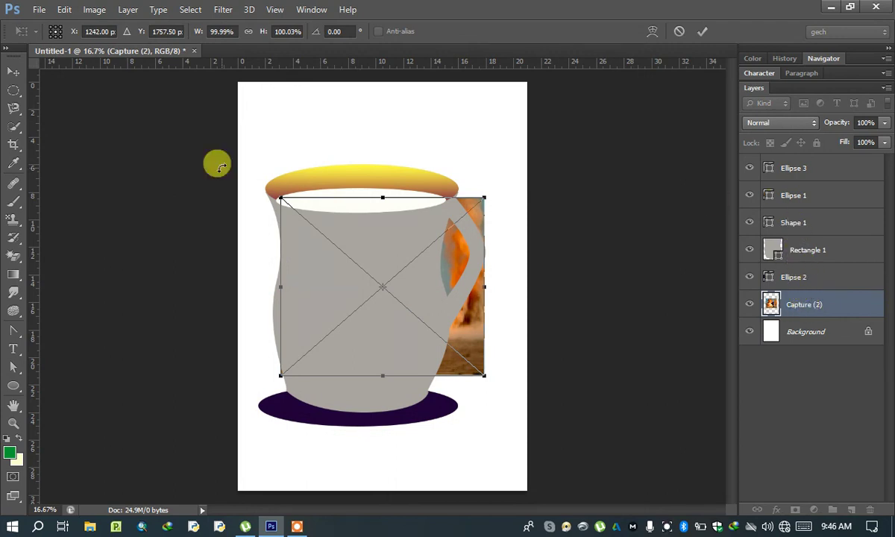
# - Commit the placed Capture (2) image and move its layer to the top of the stack
pyautogui.click(15, 72)
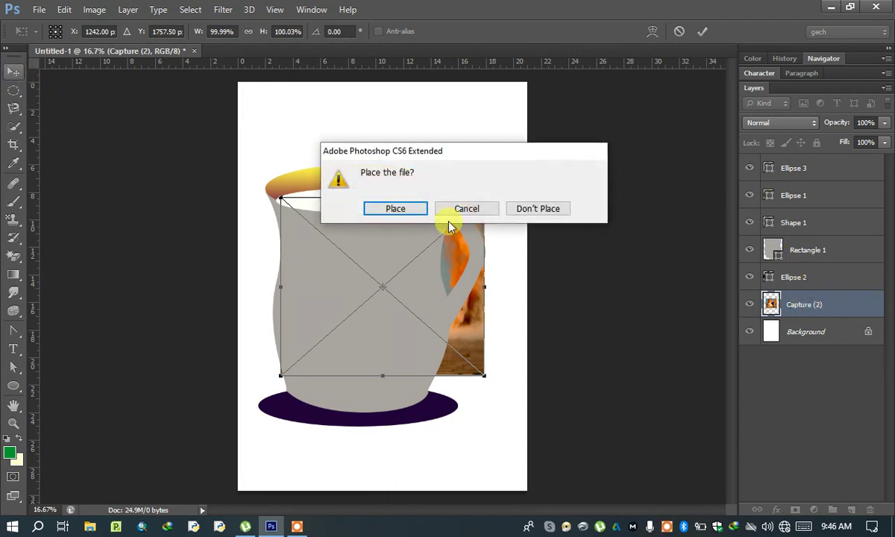
pyautogui.click(406, 212)
pyautogui.click(803, 307)
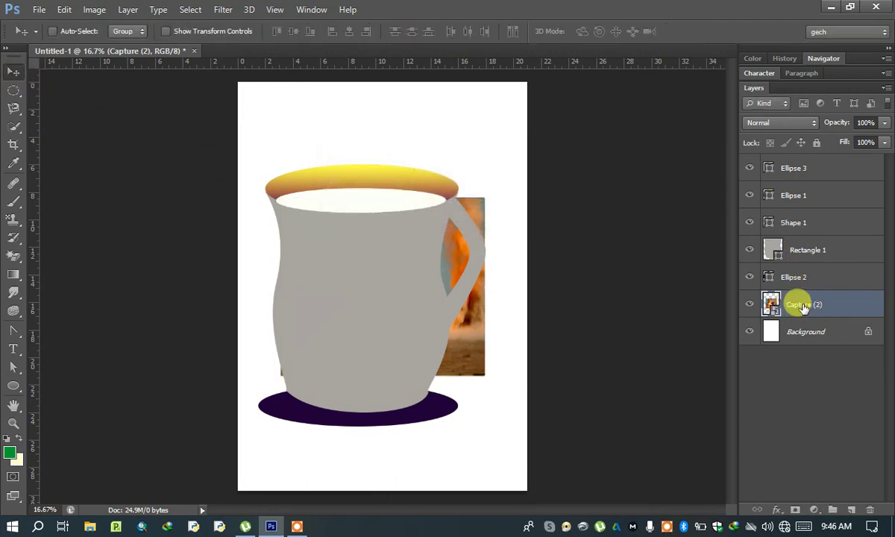
pyautogui.moveTo(803, 307); pyautogui.dragTo(798, 134)
pyautogui.moveTo(806, 301); pyautogui.dragTo(782, 167)
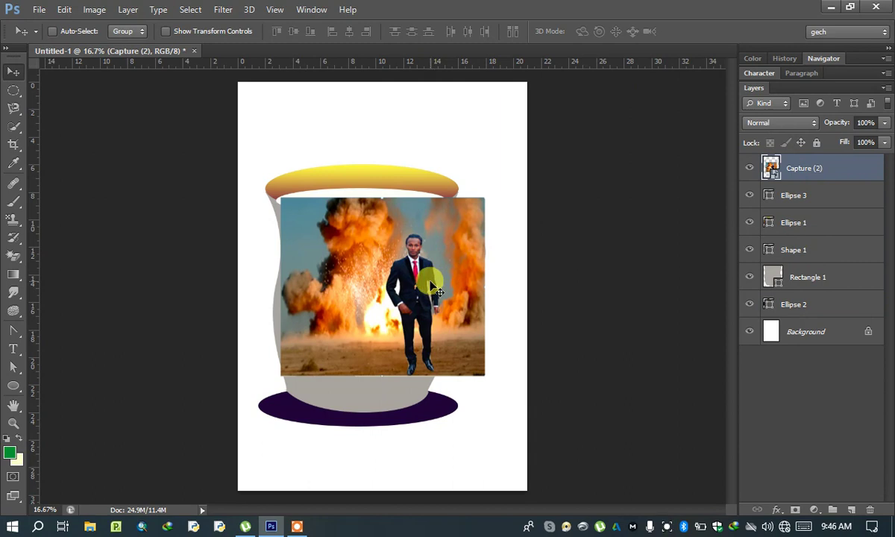
# - Move the photo onto the mug body and scale it to about 70%
pyautogui.moveTo(430, 284); pyautogui.dragTo(422, 308)
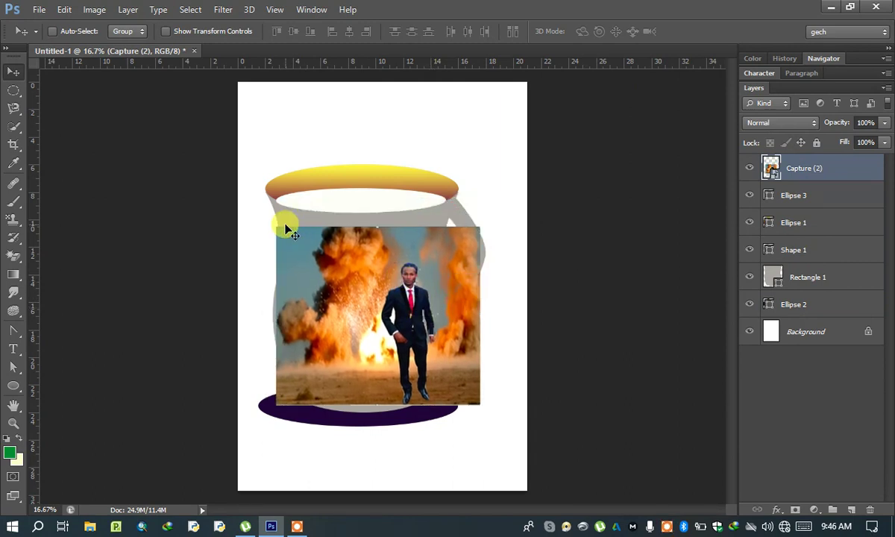
pyautogui.hotkey('ctrl', 't')
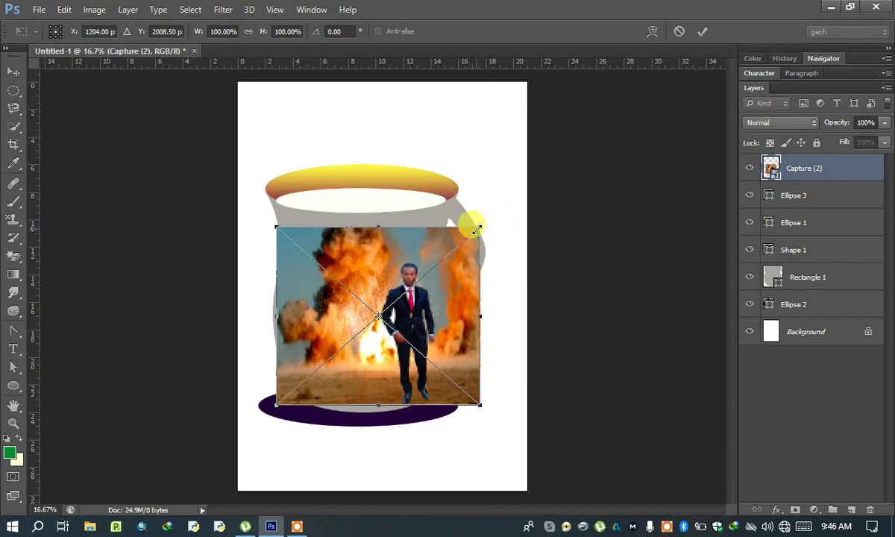
pyautogui.moveTo(476, 229); pyautogui.dragTo(416, 284)
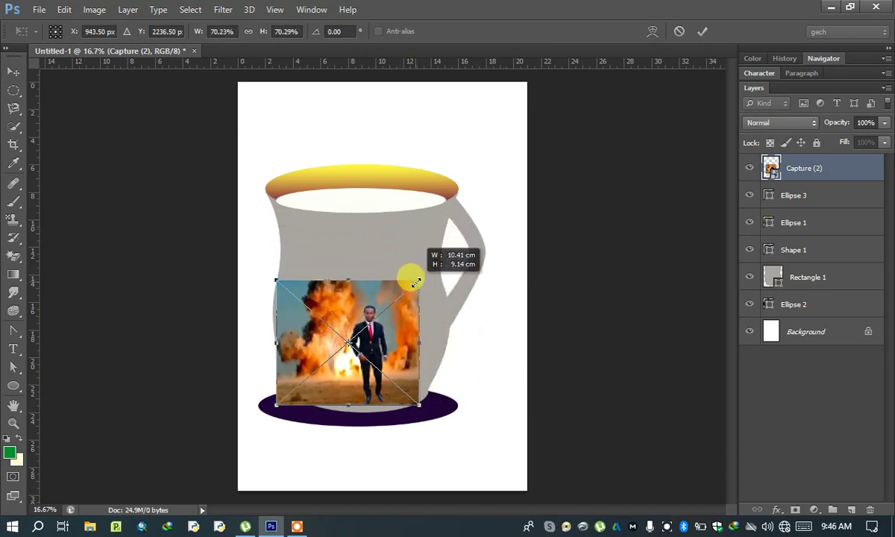
pyautogui.moveTo(353, 307); pyautogui.dragTo(364, 301)
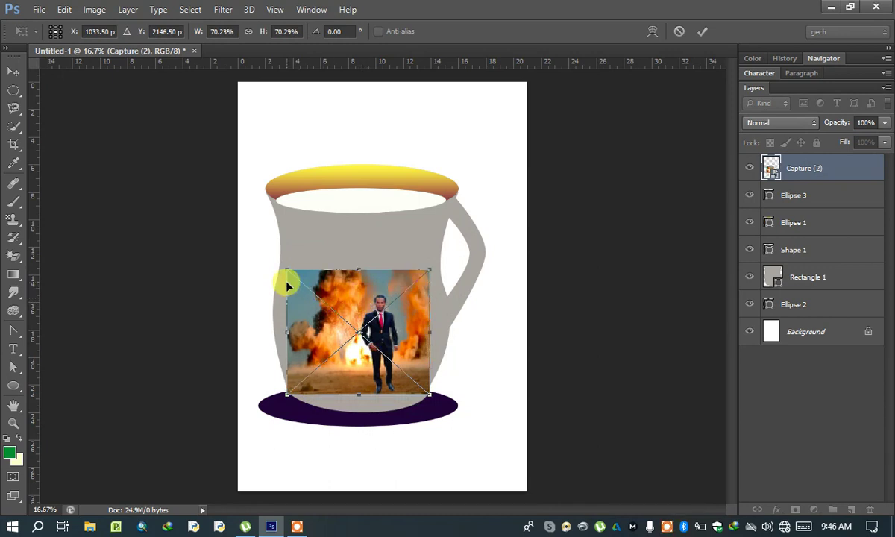
# - Switch the photo's transform to Warp and bow its left edge outward along the mug
pyautogui.rightClick(338, 302)
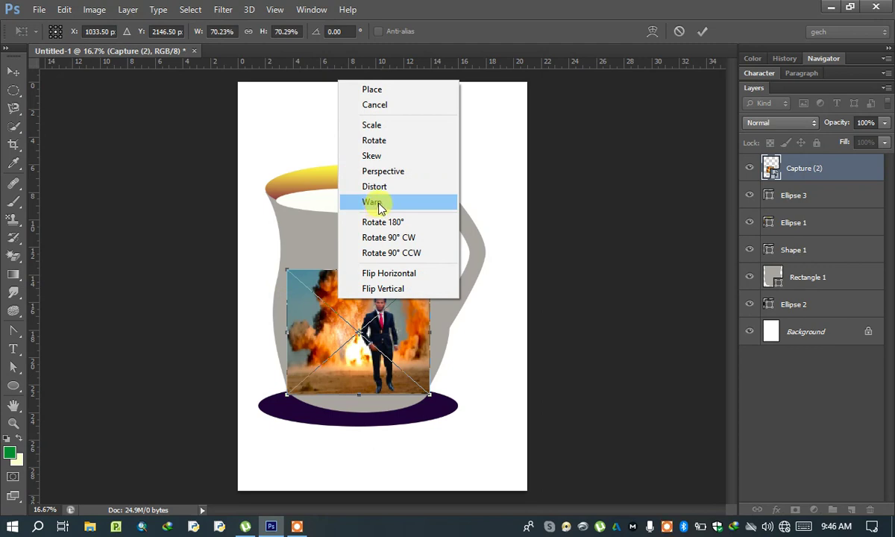
pyautogui.click(372, 203)
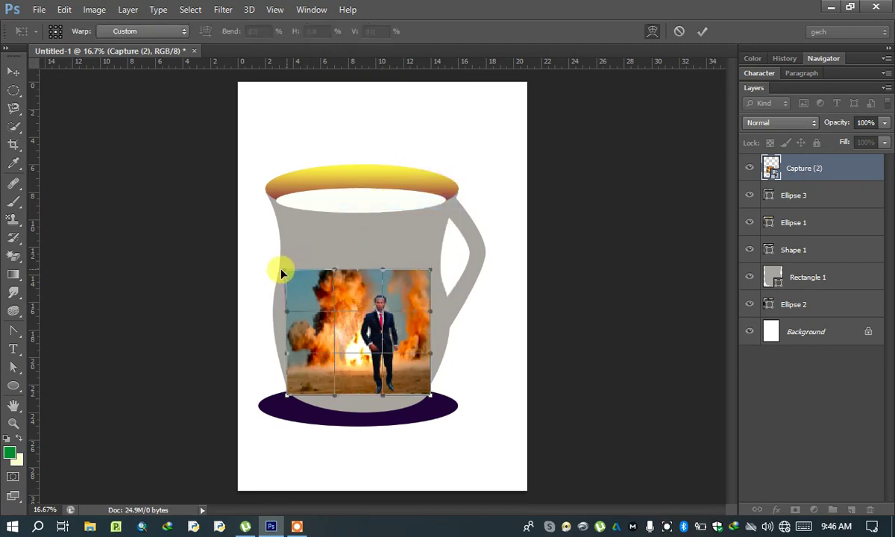
pyautogui.moveTo(284, 272); pyautogui.dragTo(278, 273)
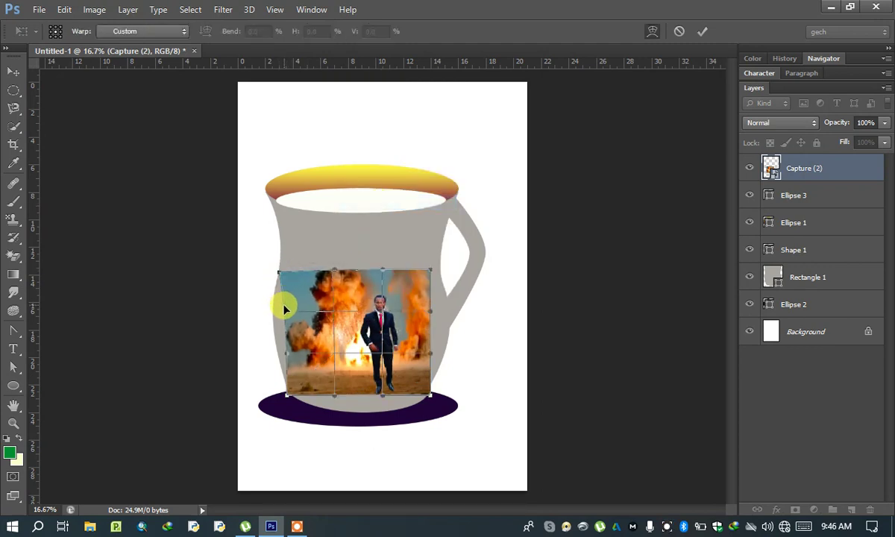
pyautogui.moveTo(287, 316); pyautogui.dragTo(270, 316)
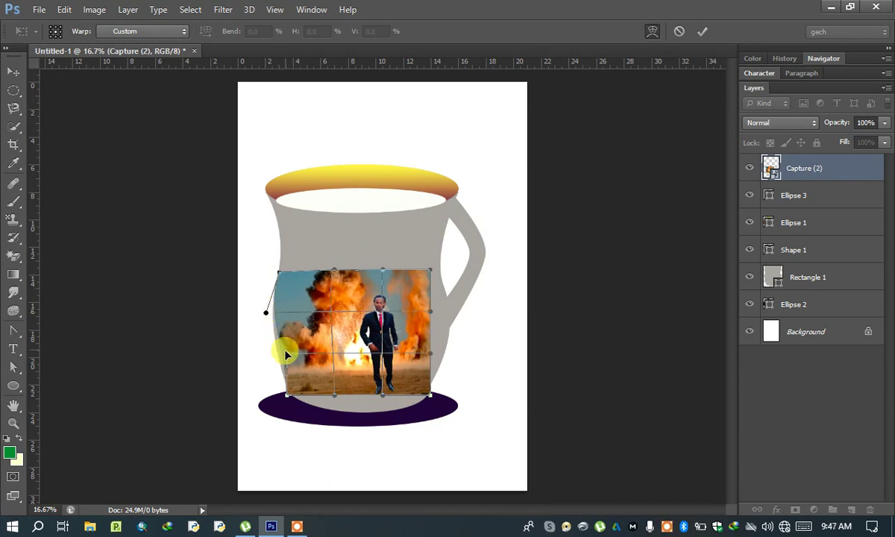
pyautogui.moveTo(286, 357)
pyautogui.mouseDown()
pyautogui.moveTo(278, 359)
pyautogui.moveTo(291, 397)
pyautogui.mouseUp()
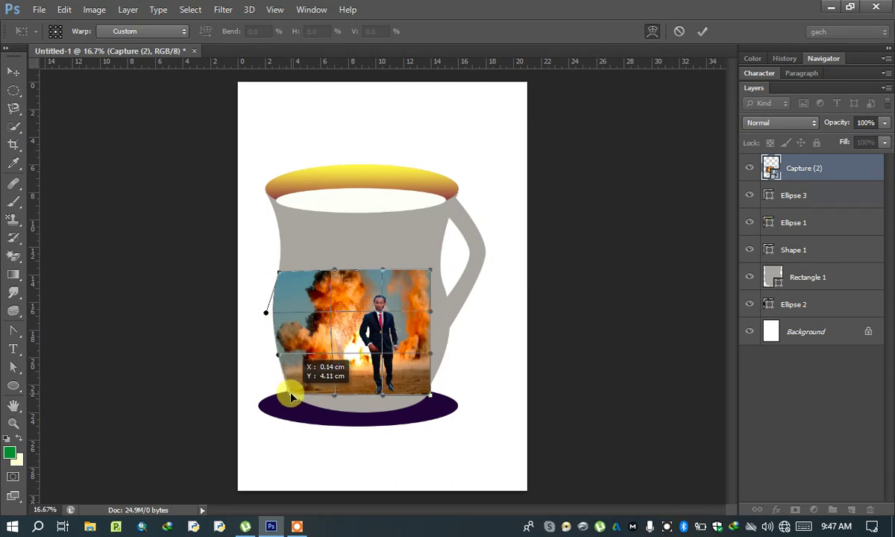
# - Set the photo to 36% opacity and warp its bottom, right side and top to the mug
pyautogui.click(886, 124)
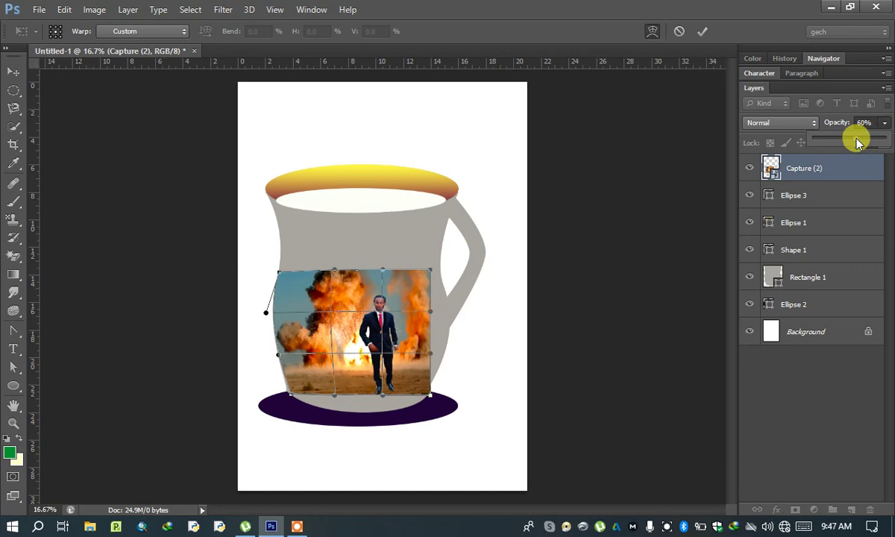
pyautogui.moveTo(858, 141); pyautogui.dragTo(840, 143)
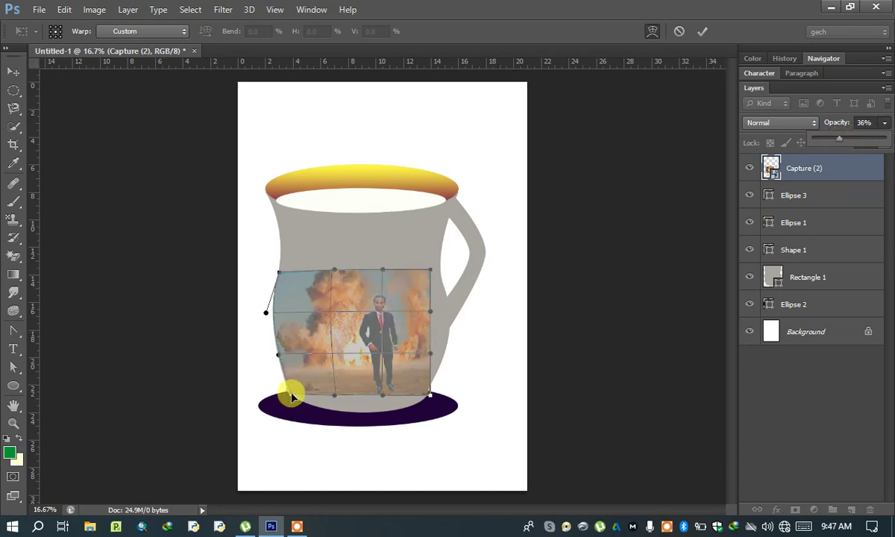
pyautogui.moveTo(291, 398); pyautogui.dragTo(286, 377)
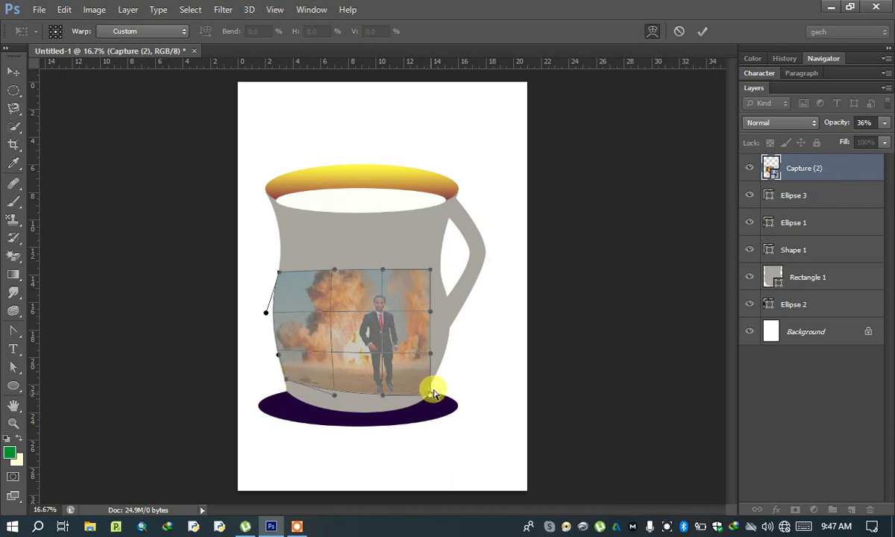
pyautogui.moveTo(433, 393)
pyautogui.mouseDown()
pyautogui.moveTo(437, 367)
pyautogui.moveTo(460, 346)
pyautogui.mouseUp()
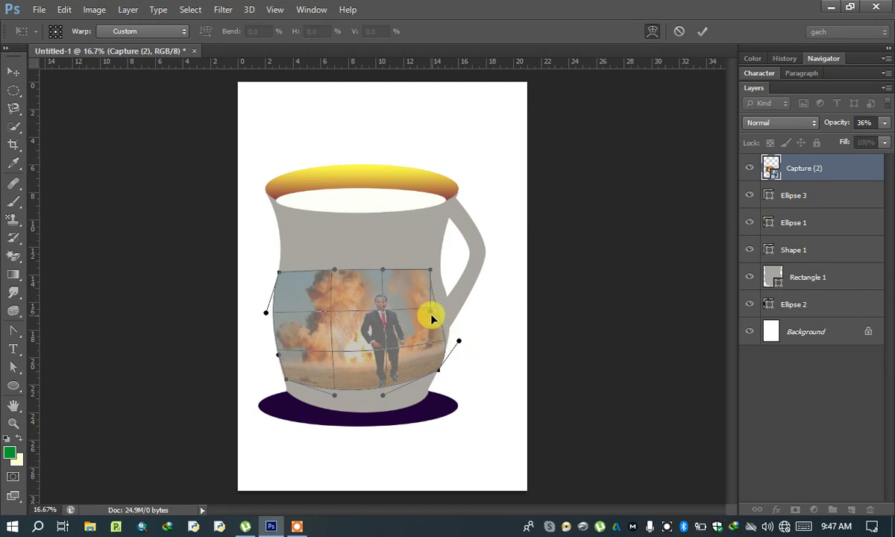
pyautogui.moveTo(431, 313); pyautogui.dragTo(449, 285)
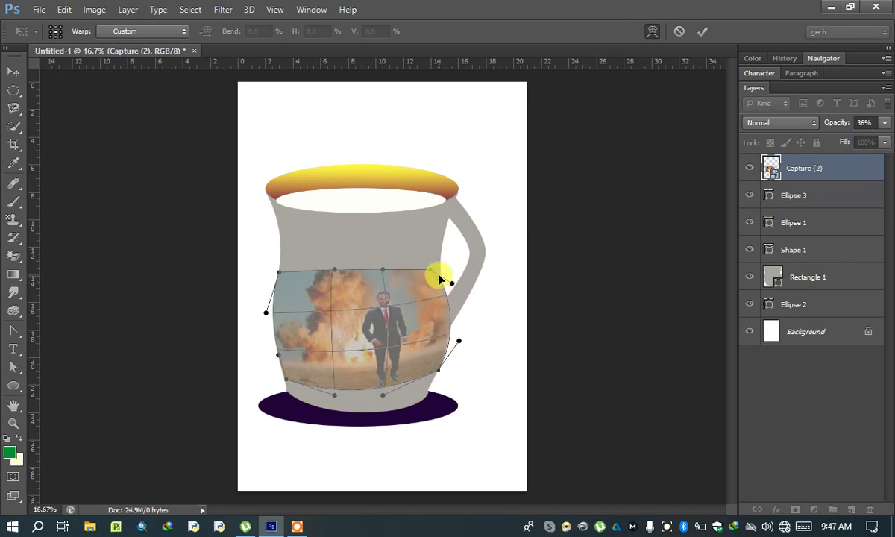
pyautogui.moveTo(435, 274); pyautogui.dragTo(440, 266)
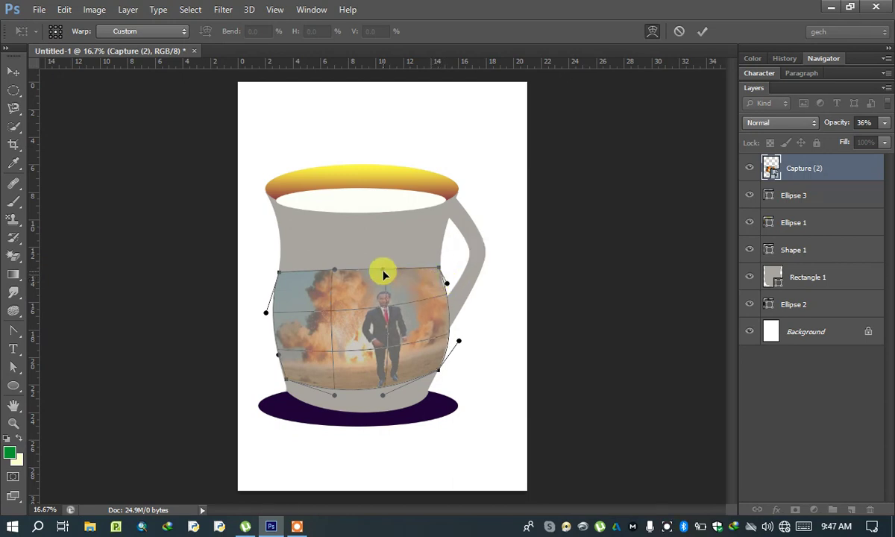
pyautogui.moveTo(384, 273); pyautogui.dragTo(382, 291)
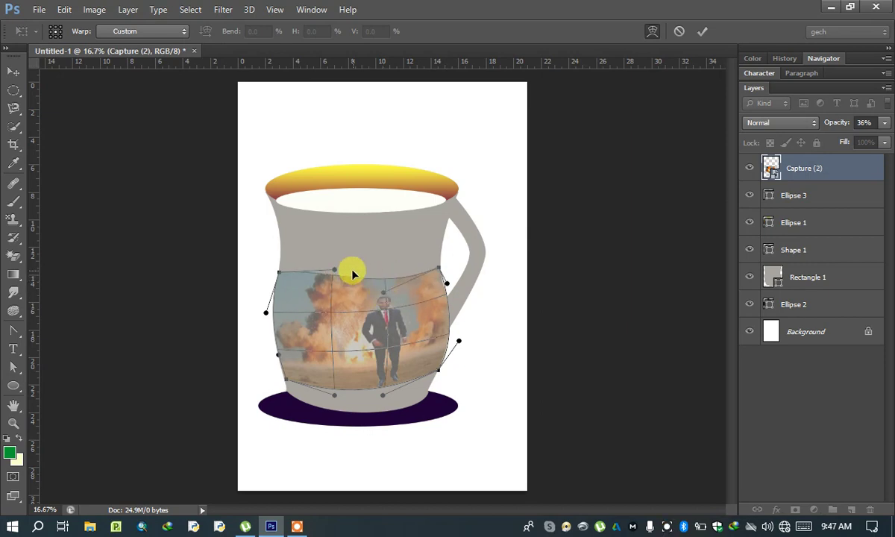
pyautogui.moveTo(336, 273); pyautogui.dragTo(332, 288)
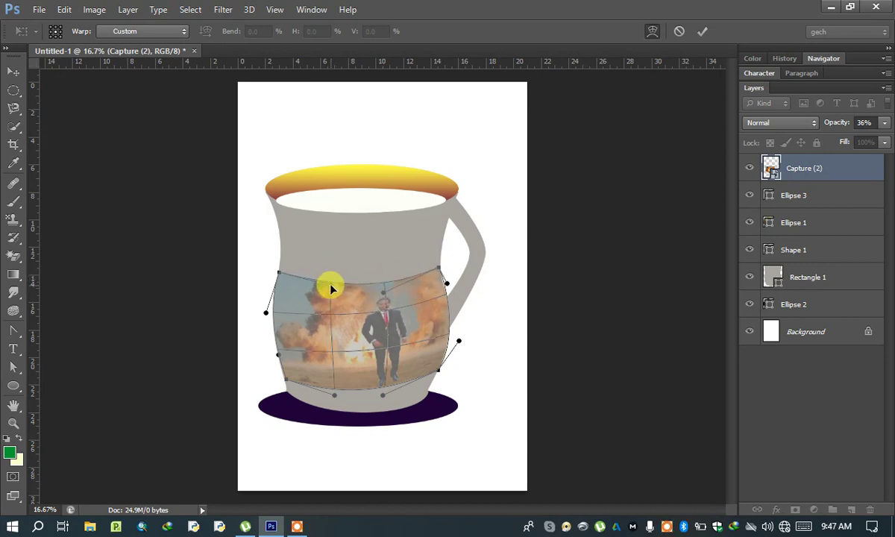
pyautogui.moveTo(280, 277); pyautogui.dragTo(281, 267)
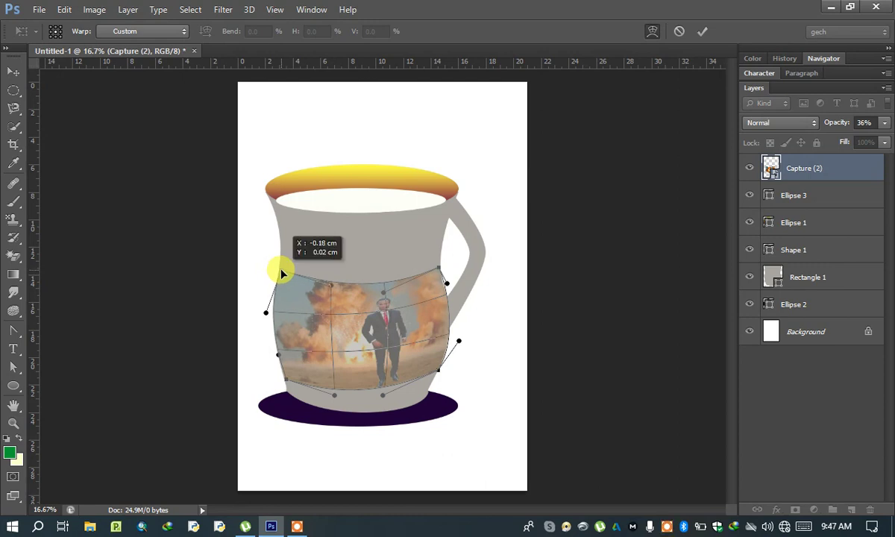
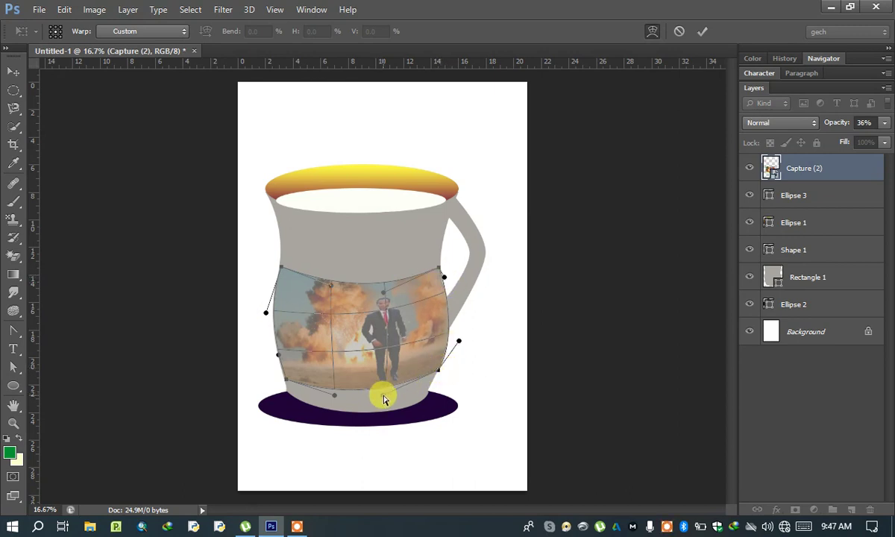
# - Warp the lower edge of the Capture (2) photo so it curves around the mug's base
pyautogui.moveTo(385, 401); pyautogui.dragTo(382, 407)
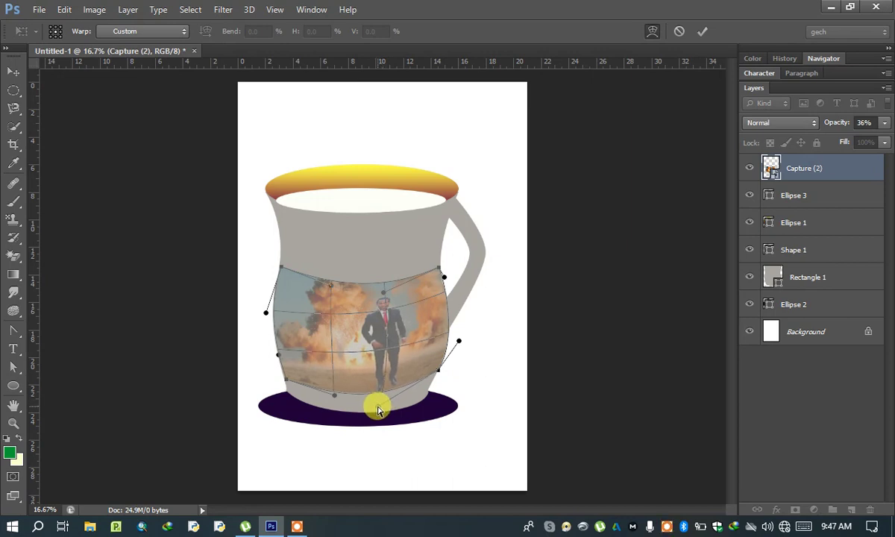
pyautogui.moveTo(377, 410); pyautogui.dragTo(392, 410)
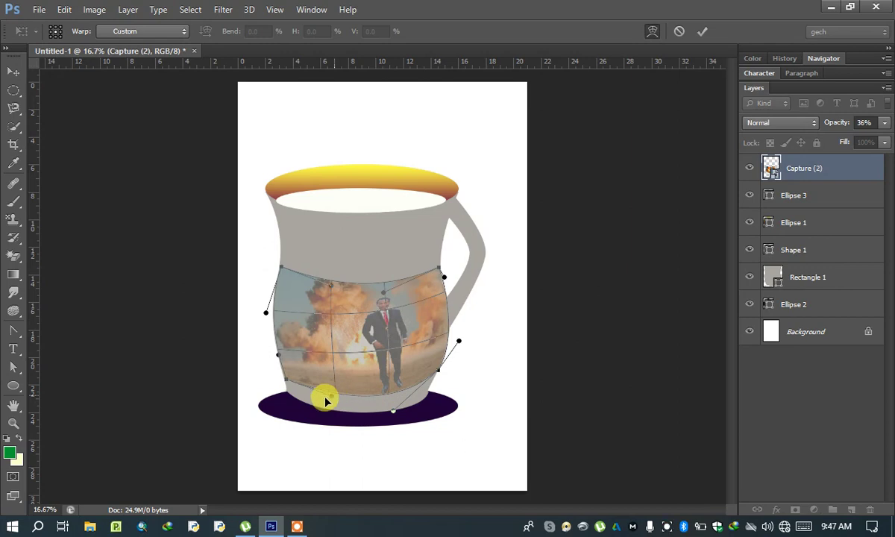
pyautogui.moveTo(320, 394); pyautogui.dragTo(307, 398)
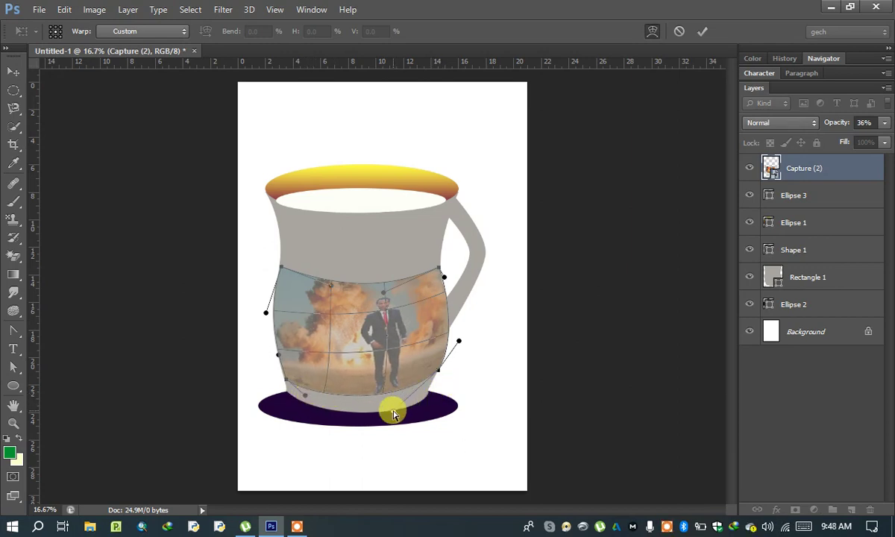
pyautogui.moveTo(394, 415); pyautogui.dragTo(407, 419)
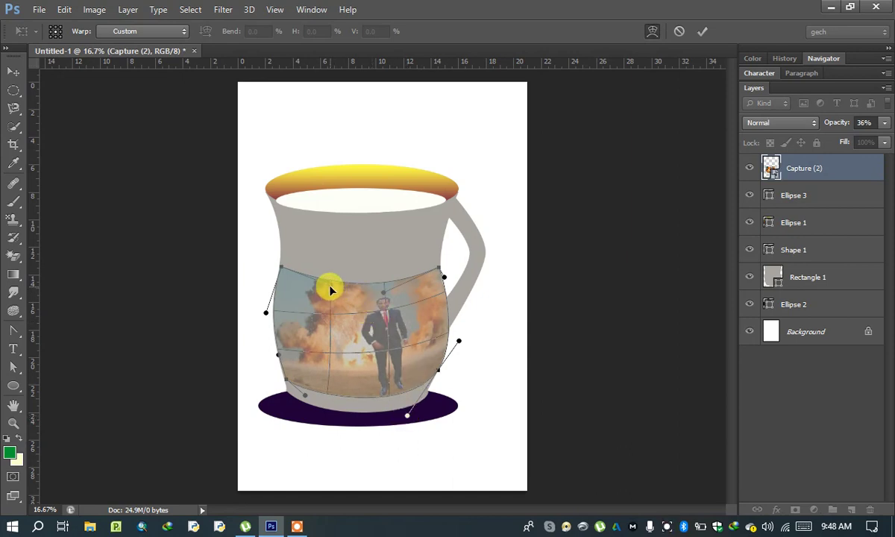
pyautogui.moveTo(331, 290)
pyautogui.mouseDown()
pyautogui.moveTo(315, 298)
pyautogui.moveTo(399, 299)
pyautogui.mouseUp()
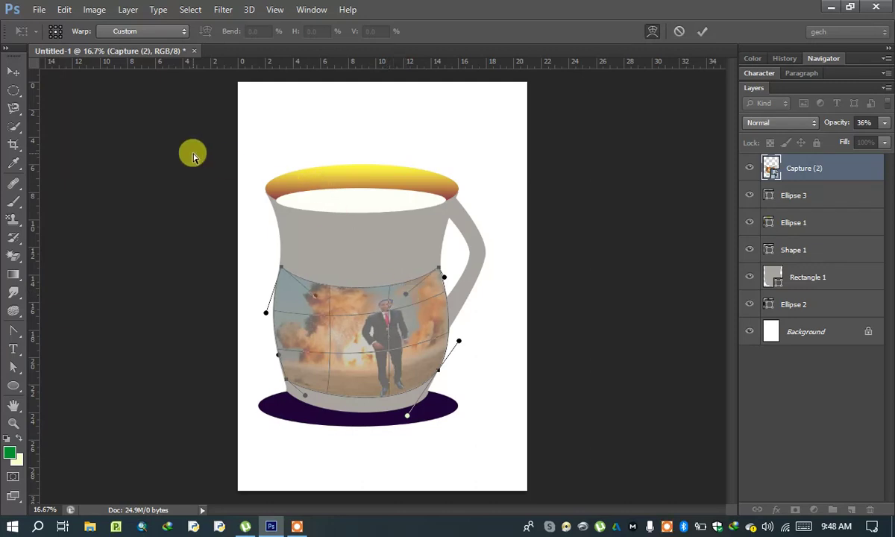
# - Commit and place the warp so the explosion photo wraps the mug's body
pyautogui.click(17, 73)
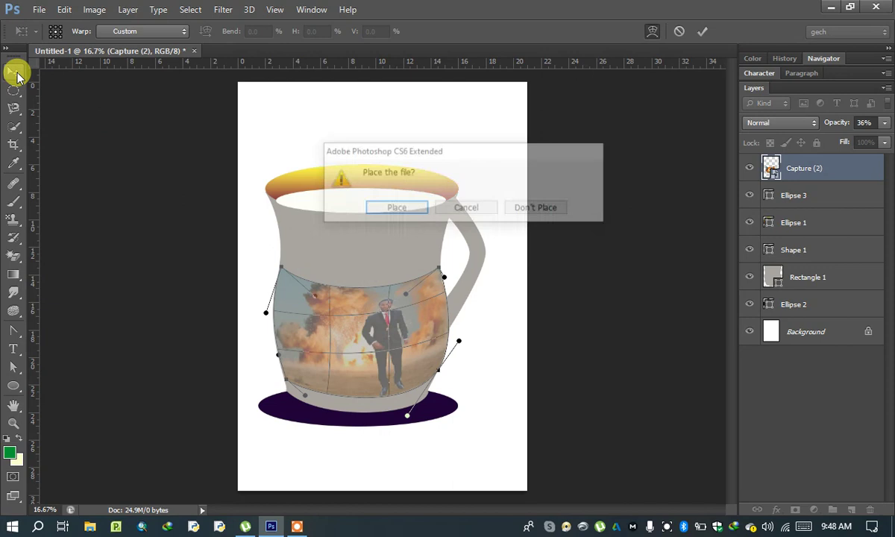
pyautogui.click(408, 210)
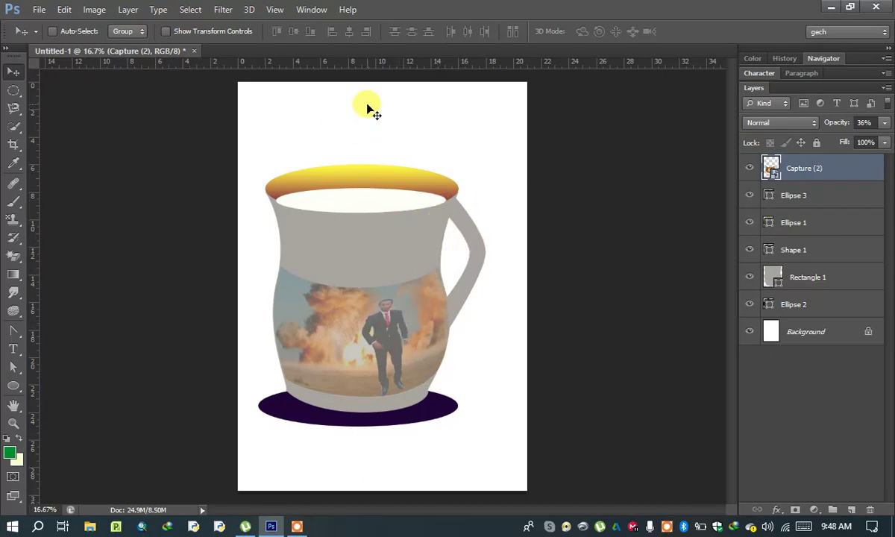
# - Add the text TEACUP above the mug, removing the extra space
pyautogui.click(14, 347)
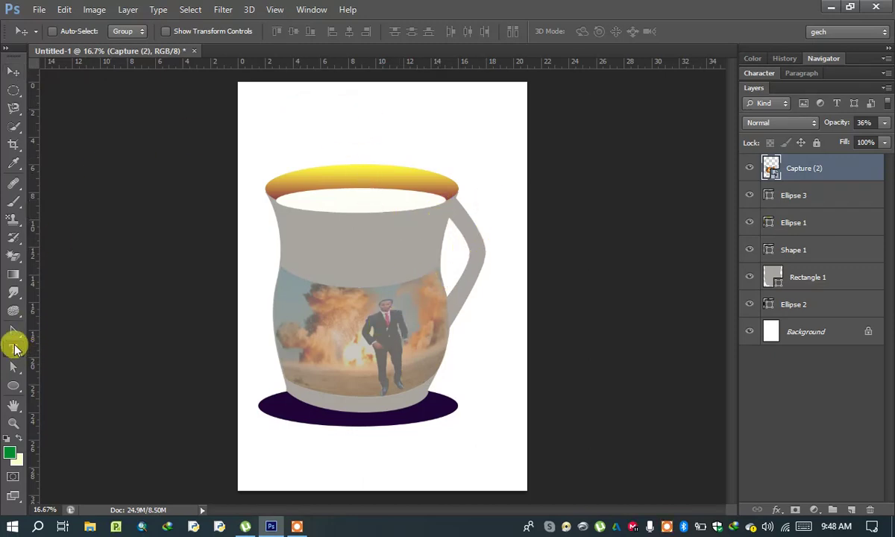
pyautogui.click(297, 123)
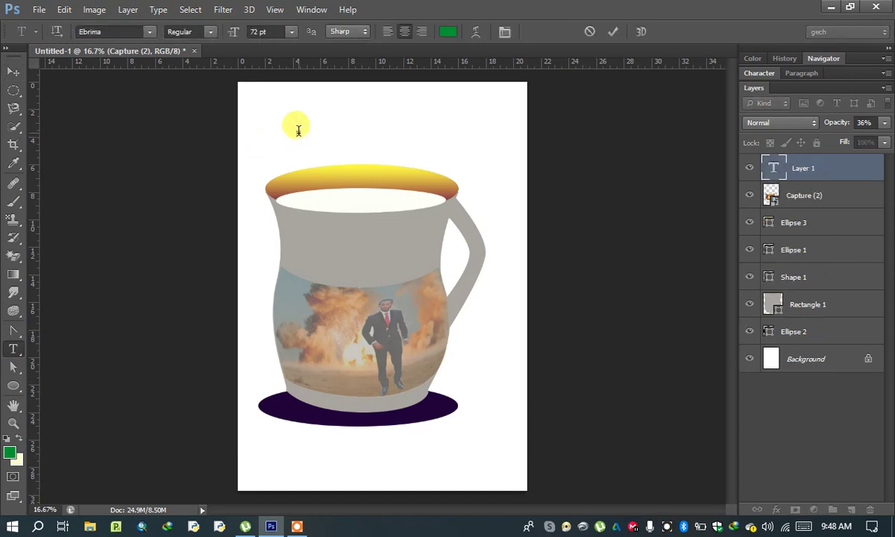
pyautogui.write('TE')
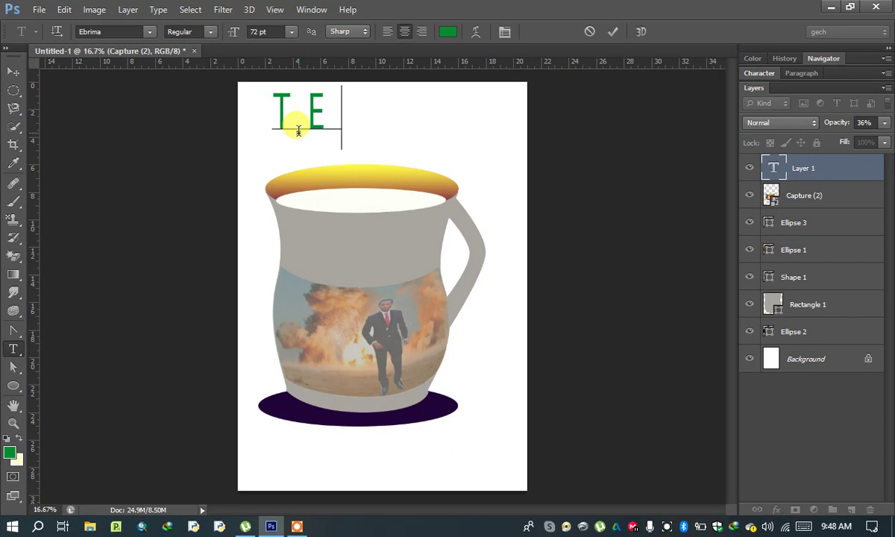
pyautogui.write(' A')
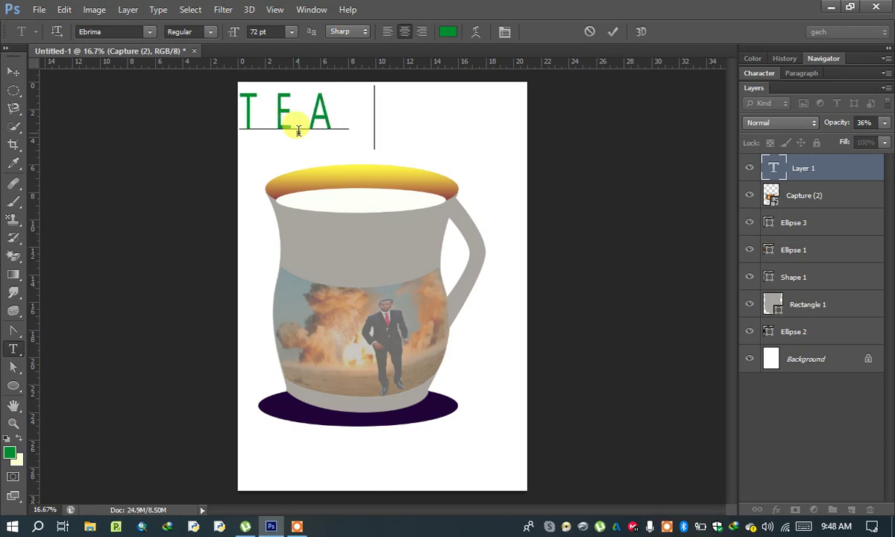
pyautogui.write(' C U P')
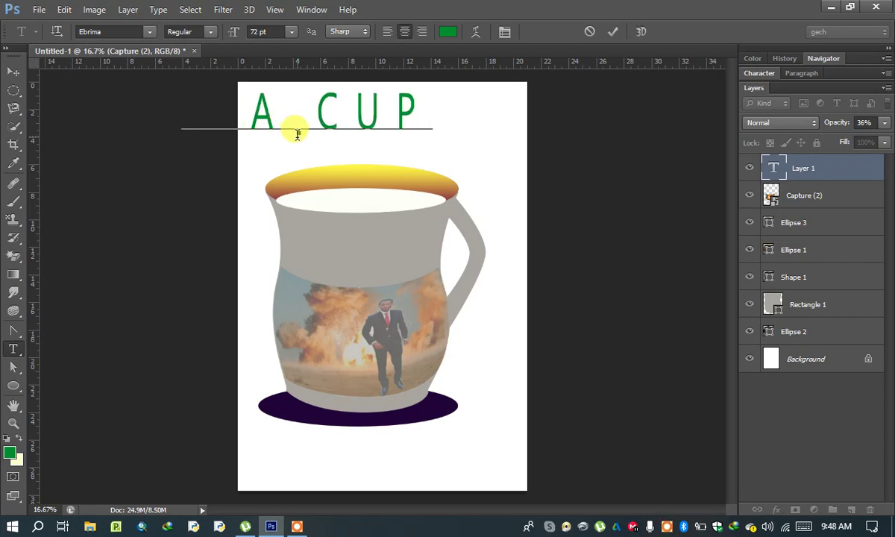
pyautogui.moveTo(380, 215); pyautogui.dragTo(458, 235)
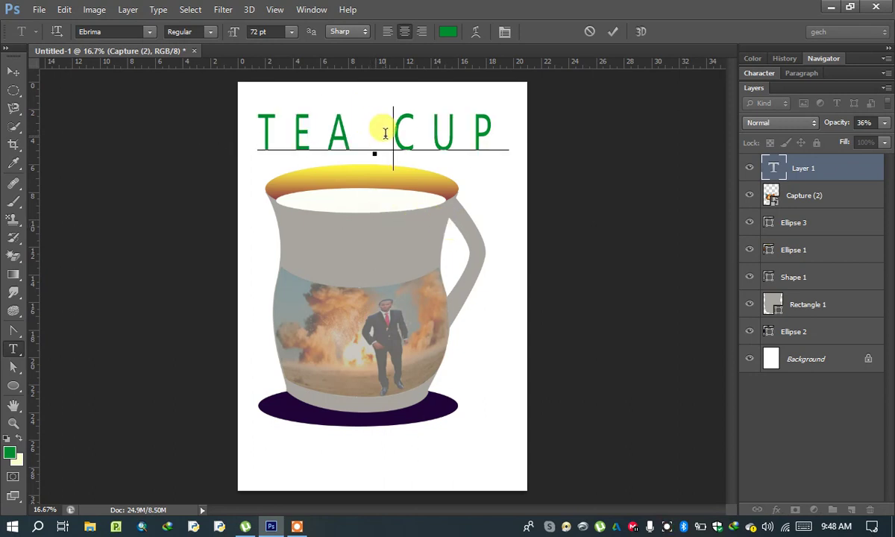
pyautogui.press('BackSpace')
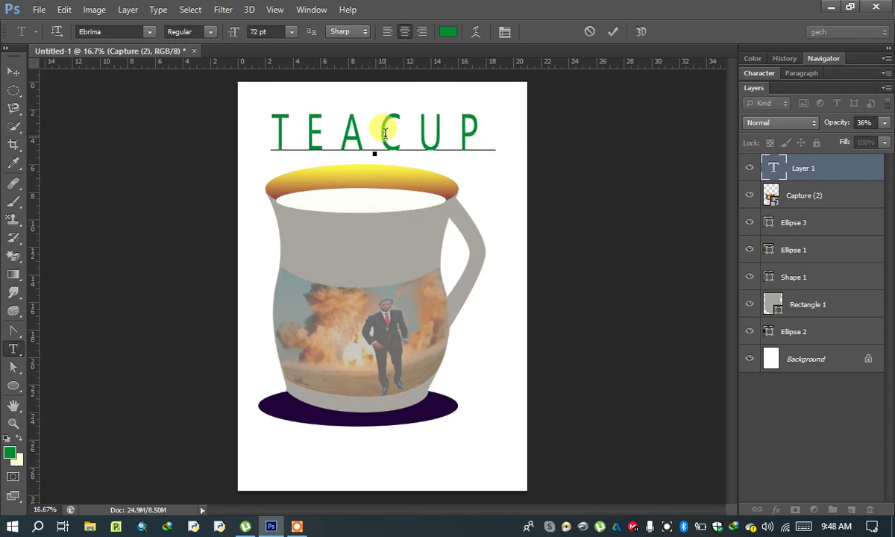
# - Set the TEACUP title in Engravers MT and nudge it into position above the mug
pyautogui.moveTo(484, 127); pyautogui.dragTo(270, 123)
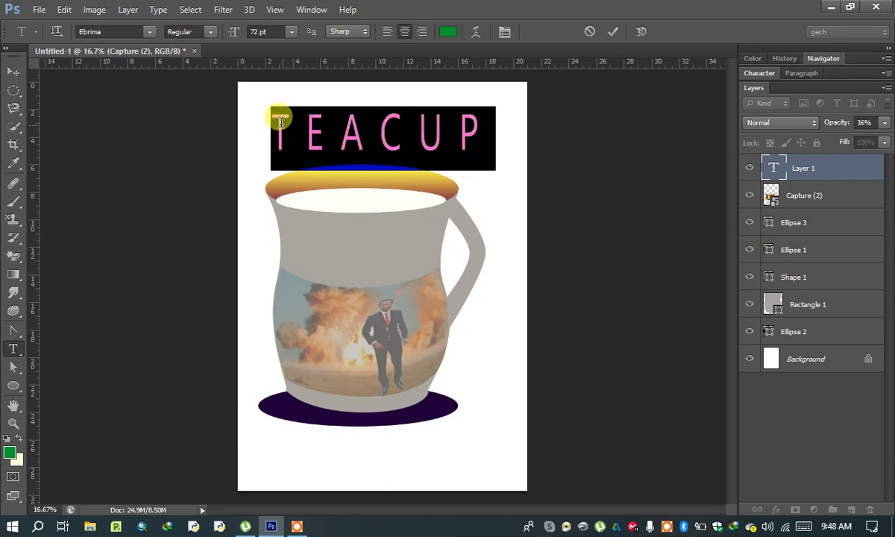
pyautogui.click(151, 34)
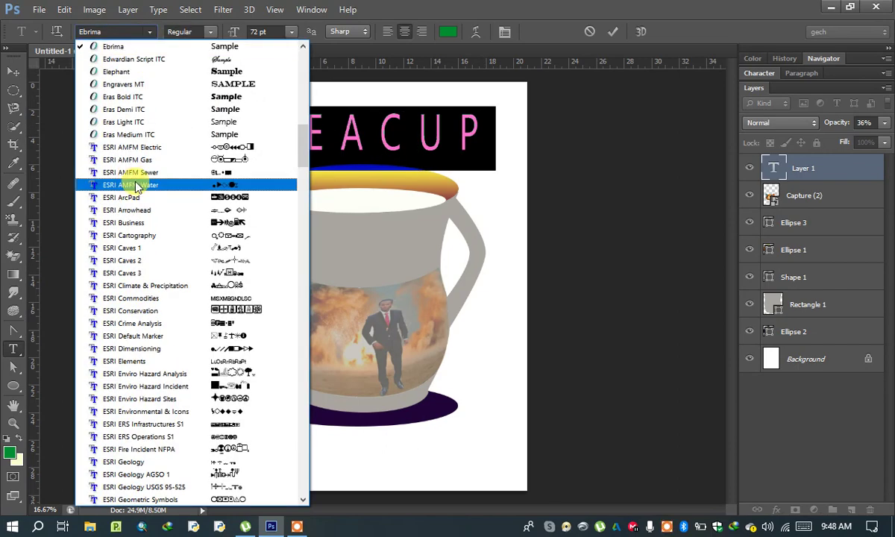
pyautogui.click(241, 84)
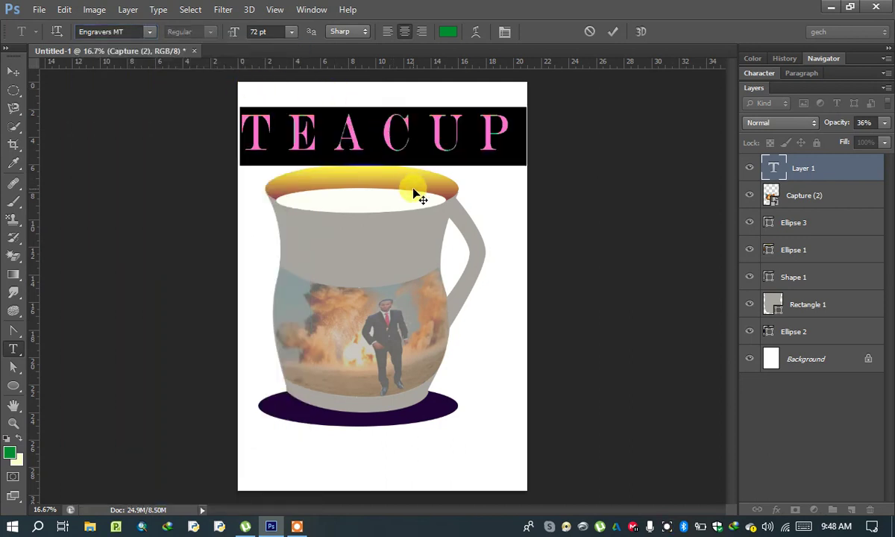
pyautogui.moveTo(414, 192)
pyautogui.mouseDown()
pyautogui.moveTo(427, 195)
pyautogui.moveTo(420, 183)
pyautogui.mouseUp()
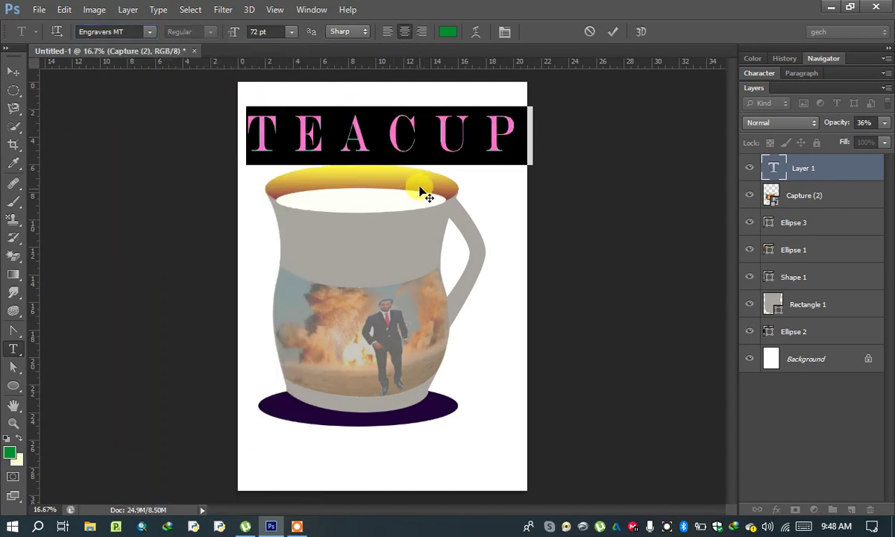
pyautogui.click(436, 121)
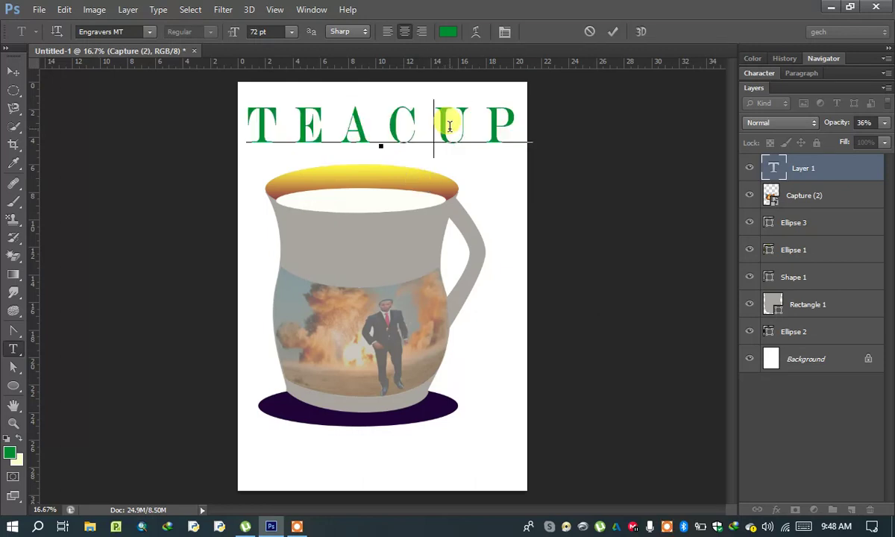
# - Commit the TEACUP title and duplicate the Ellipse 2 layer as Ellipse 2 copy
pyautogui.click(772, 359)
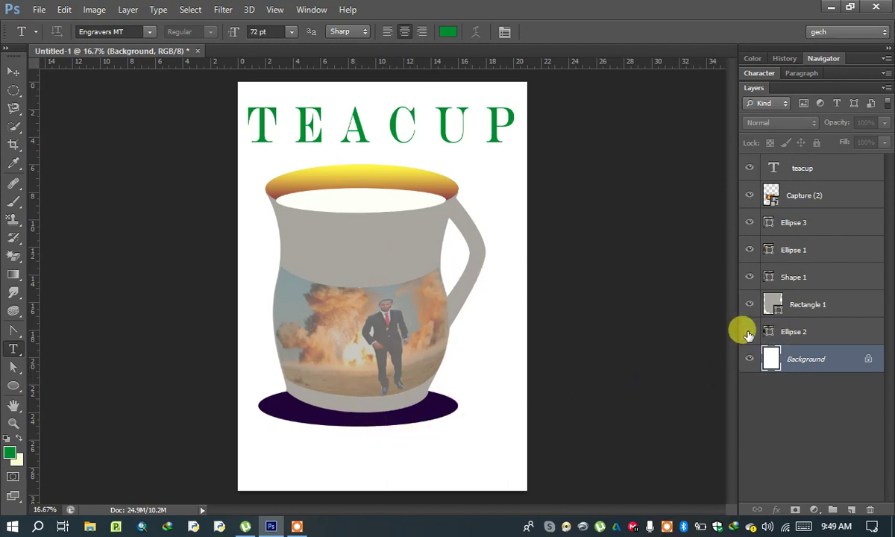
pyautogui.click(790, 335)
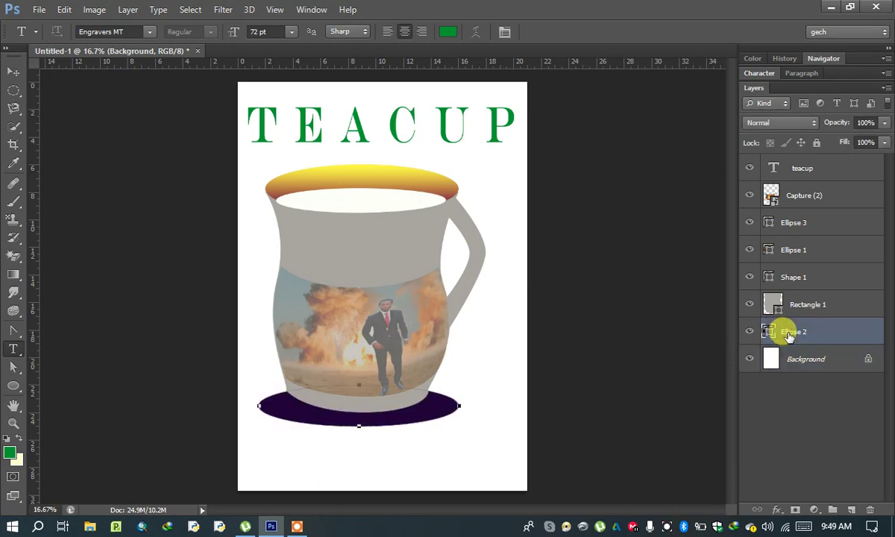
pyautogui.rightClick(790, 336)
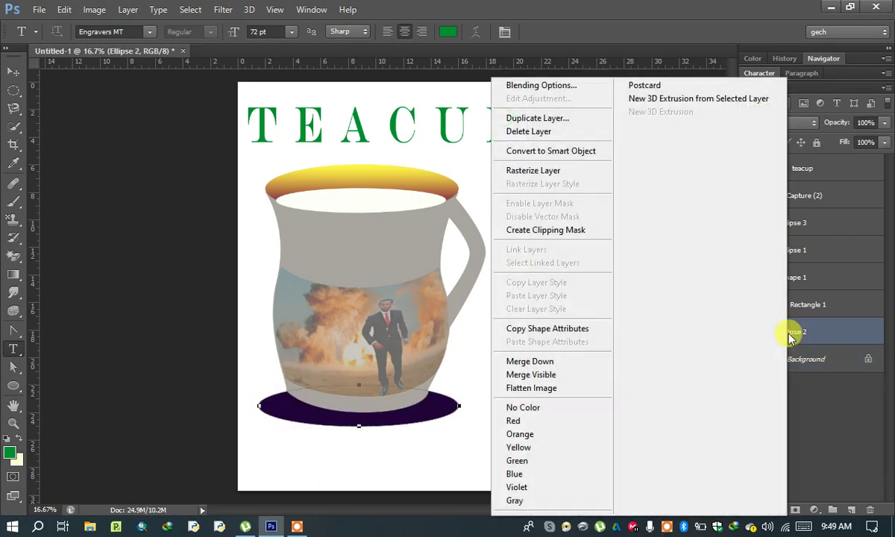
pyautogui.click(537, 118)
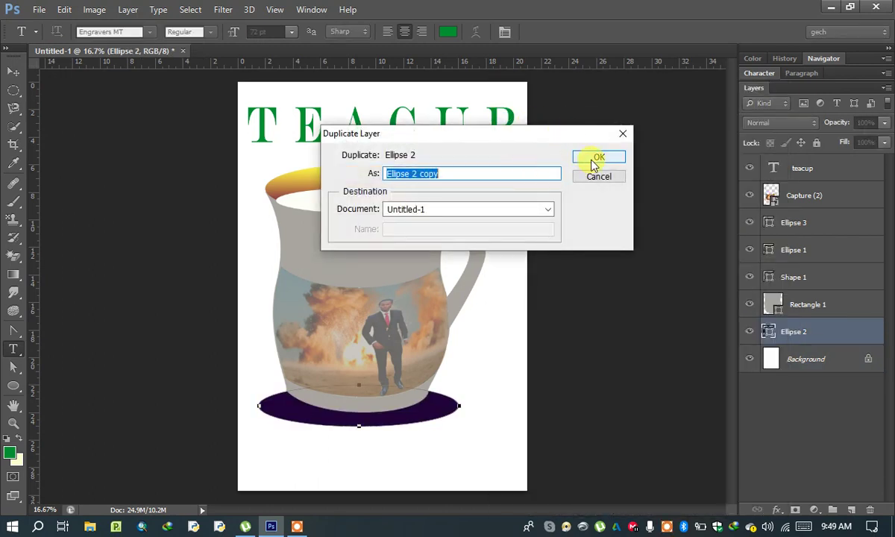
pyautogui.click(595, 159)
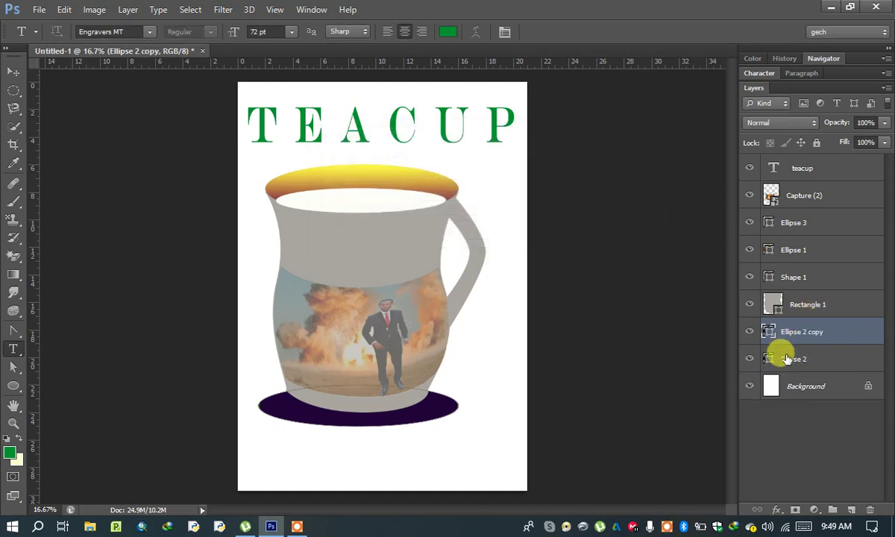
pyautogui.click(787, 359)
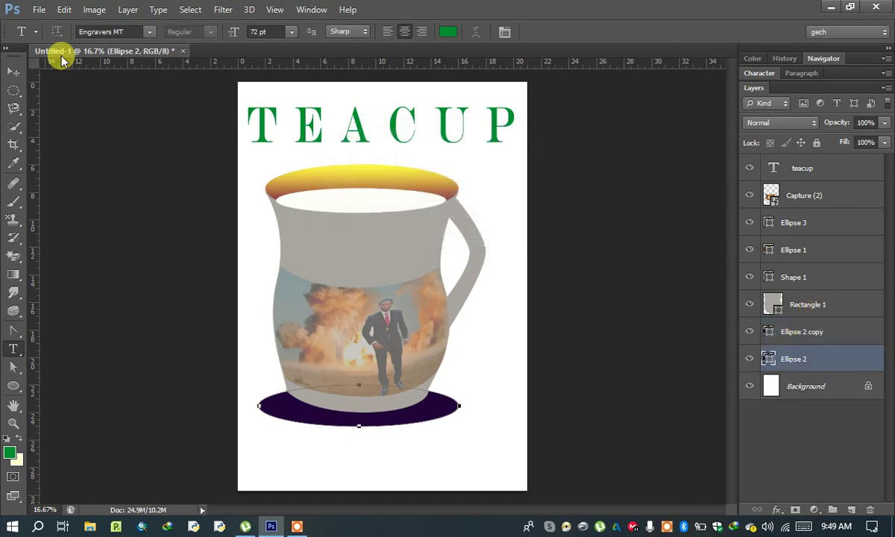
pyautogui.click(14, 366)
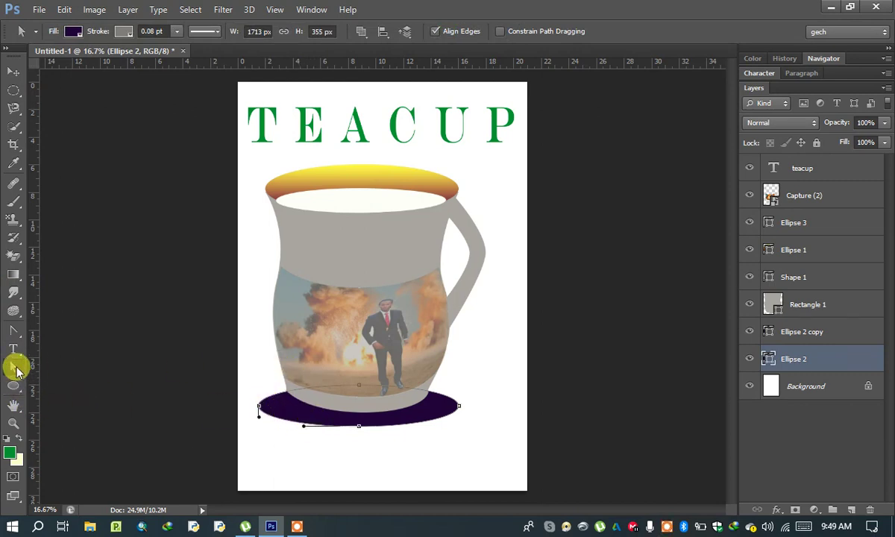
# - Move the original Ellipse 2 slightly down beneath the dark copy
pyautogui.rightClick(15, 367)
pyautogui.click(72, 366)
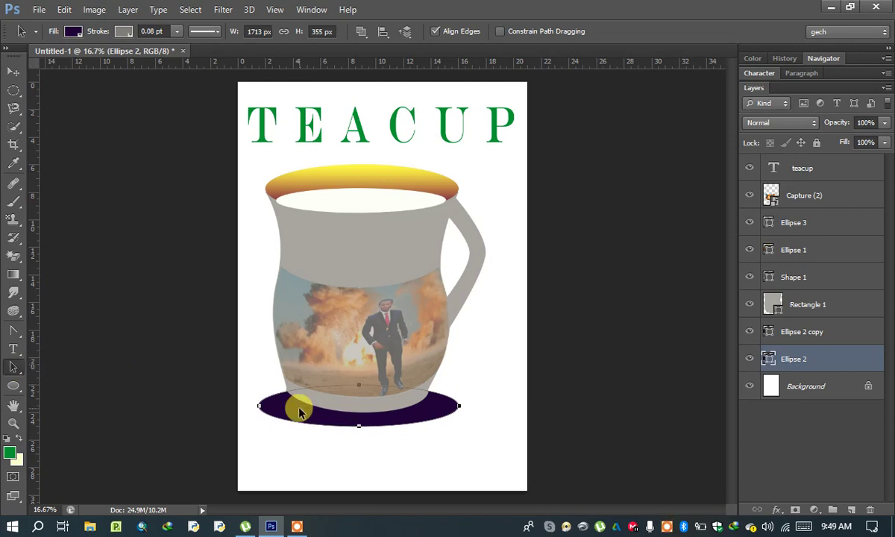
pyautogui.moveTo(298, 412); pyautogui.dragTo(297, 427)
pyautogui.moveTo(296, 429); pyautogui.dragTo(297, 429)
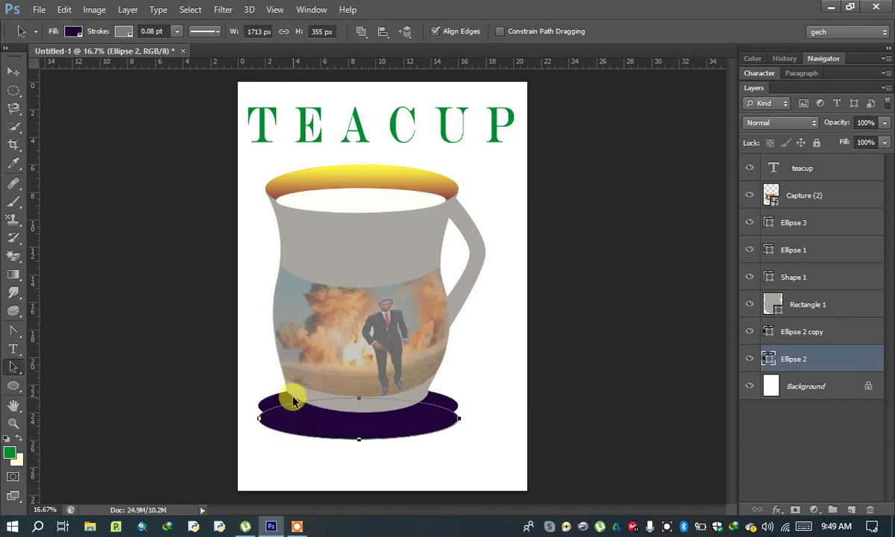
# - Fill the lower Ellipse 2 with pink to form a two-tone saucer
pyautogui.click(73, 33)
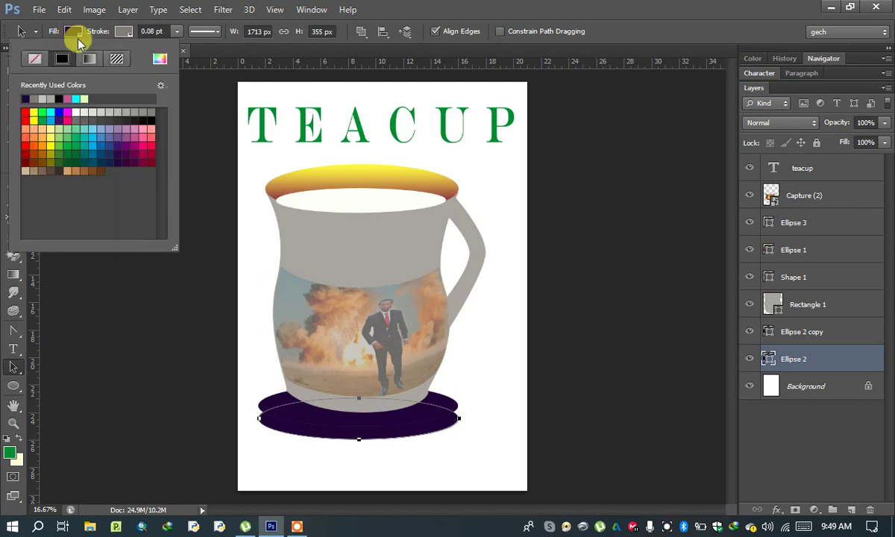
pyautogui.click(132, 138)
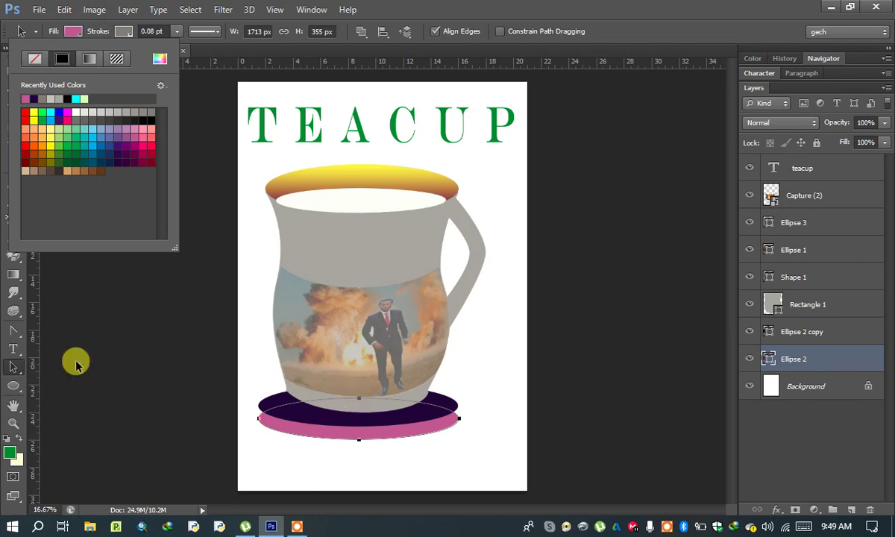
pyautogui.rightClick(14, 368)
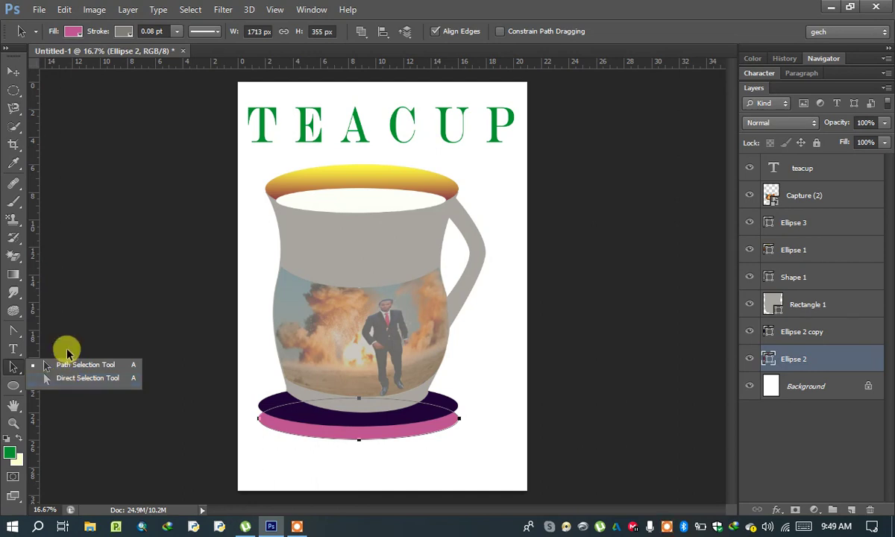
pyautogui.click(68, 350)
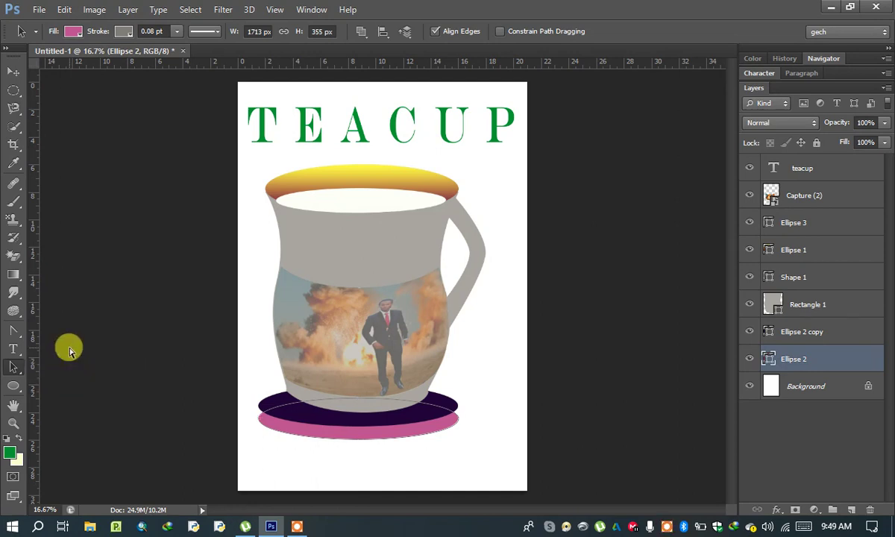
# - Free-transform the pink Ellipse 2 to about 190% height and apply it
pyautogui.hotkey('ctrl', 't')
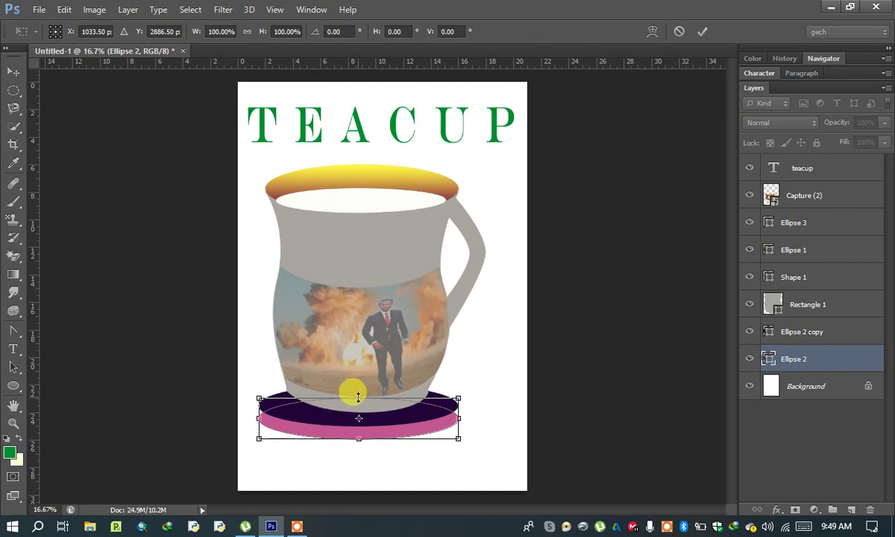
pyautogui.moveTo(358, 399); pyautogui.dragTo(353, 369)
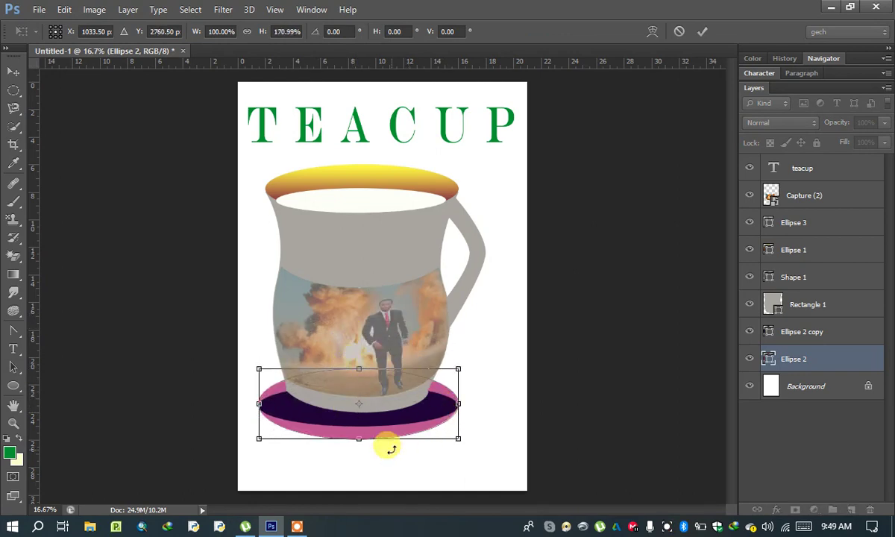
pyautogui.moveTo(359, 439); pyautogui.dragTo(358, 447)
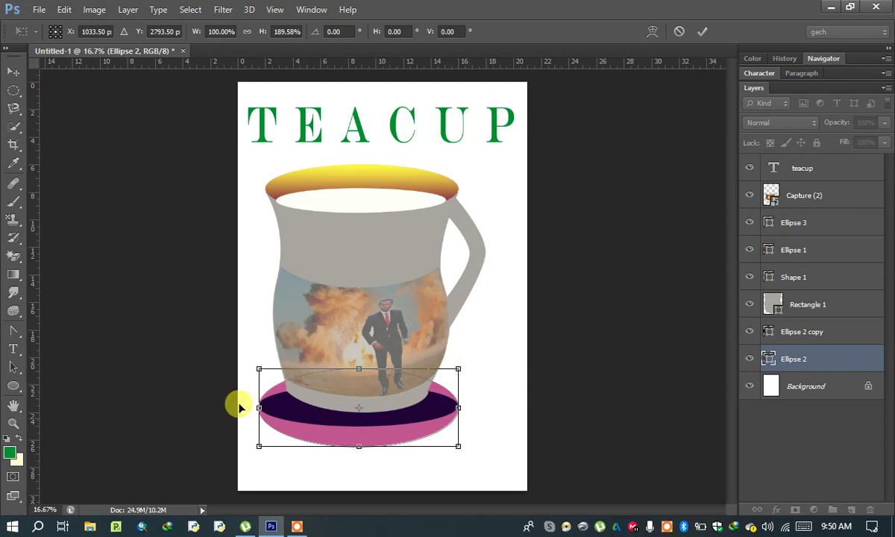
pyautogui.click(19, 371)
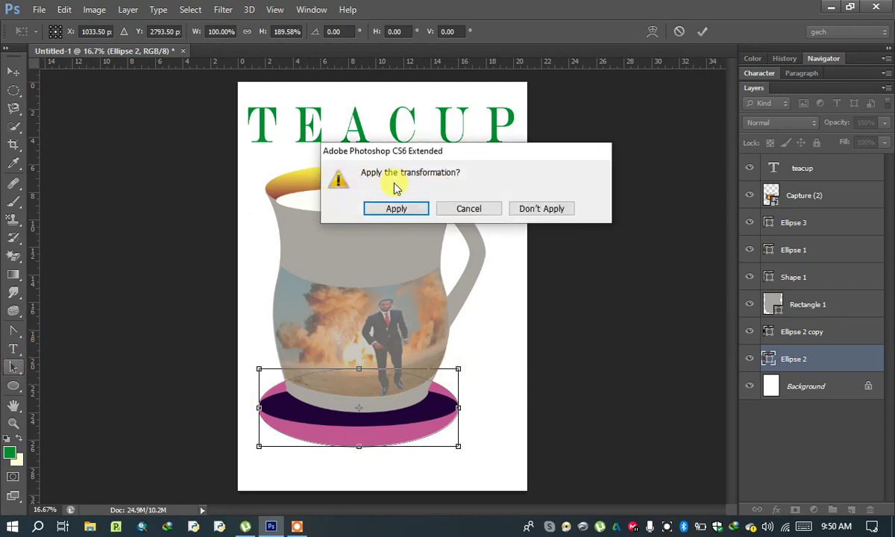
pyautogui.click(396, 206)
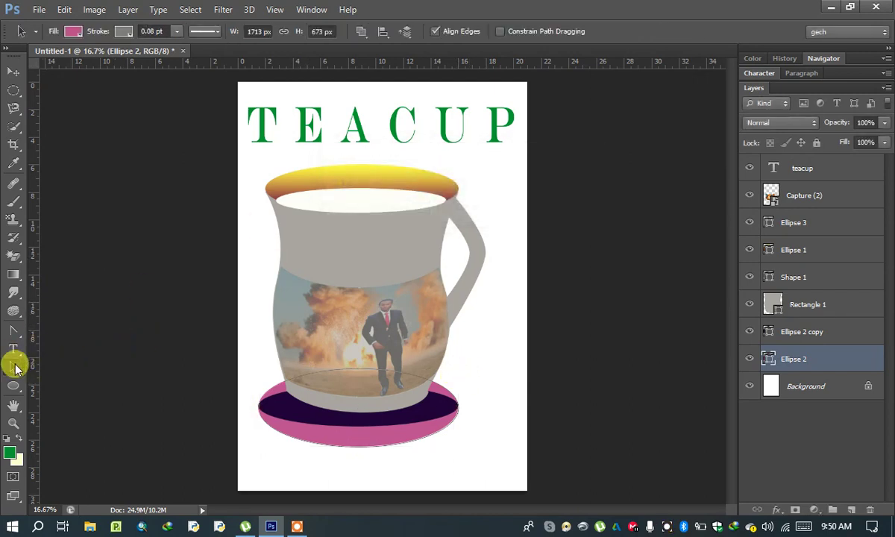
pyautogui.rightClick(15, 366)
pyautogui.click(72, 379)
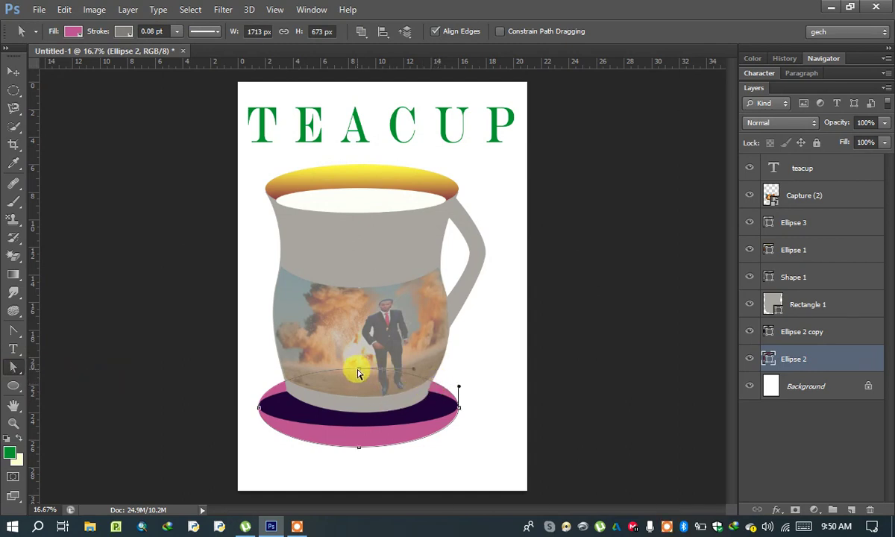
# - Adjust the pink saucer's top, bottom and side anchors to make it flatter and wider
pyautogui.moveTo(358, 374); pyautogui.dragTo(355, 403)
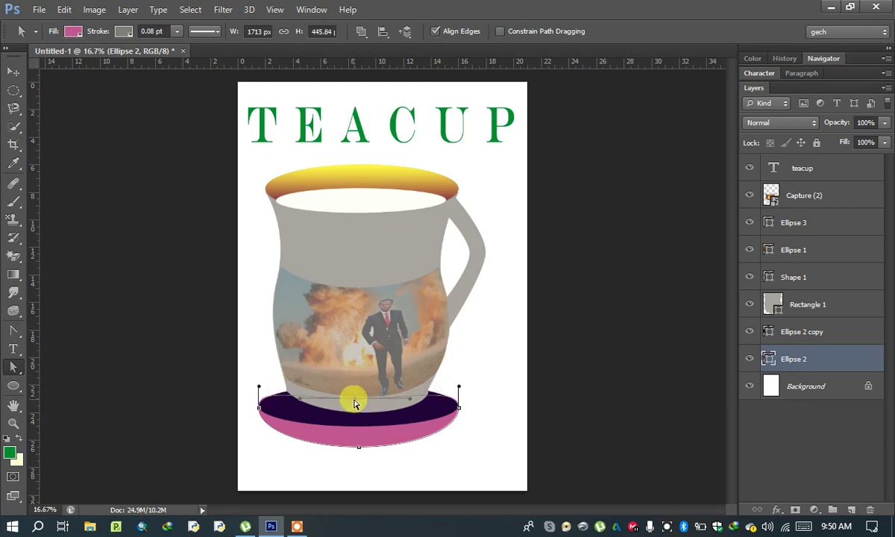
pyautogui.moveTo(259, 388); pyautogui.dragTo(271, 394)
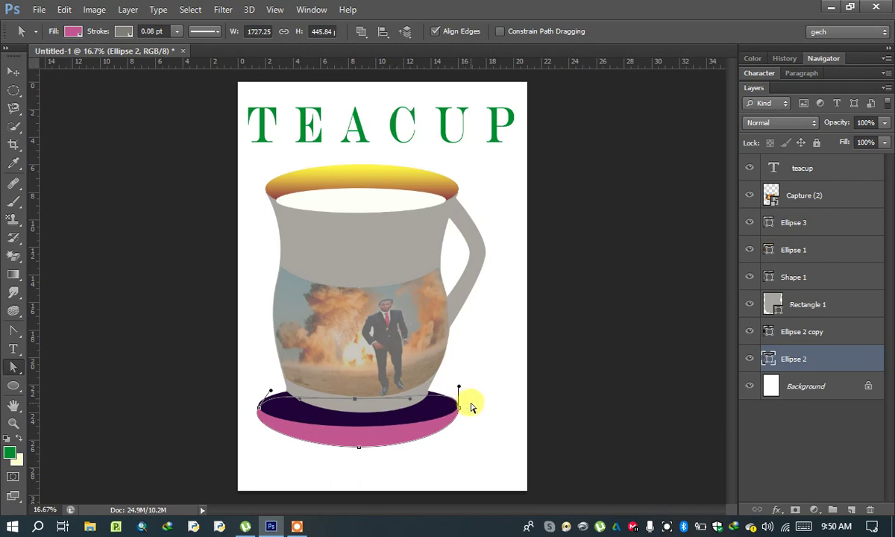
pyautogui.moveTo(460, 389); pyautogui.dragTo(449, 396)
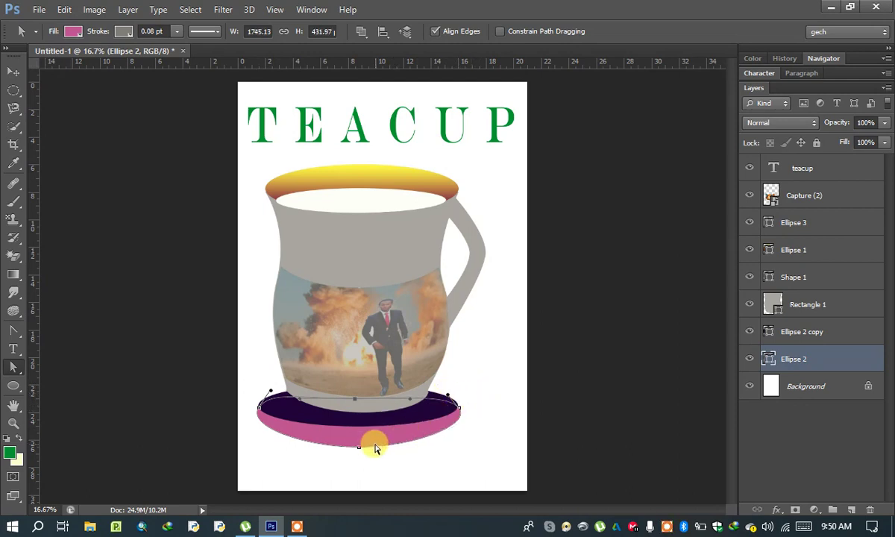
pyautogui.moveTo(359, 450); pyautogui.dragTo(359, 446)
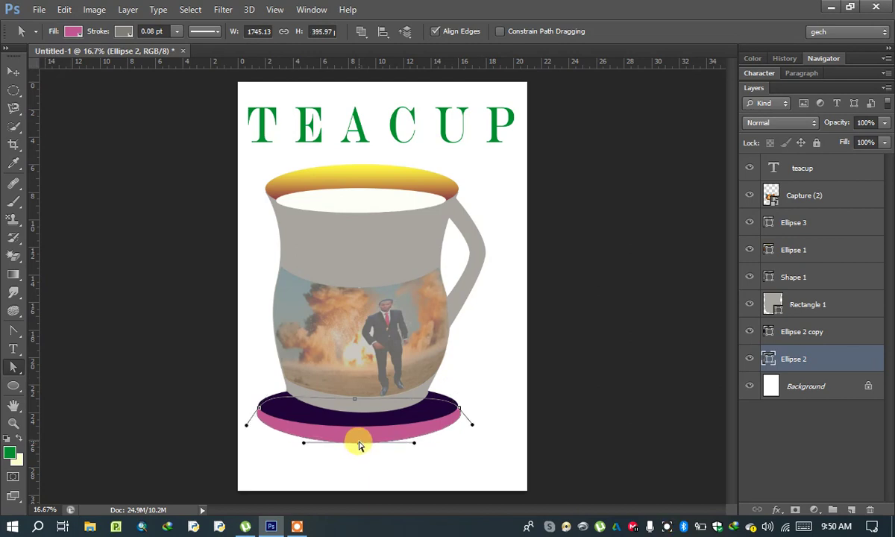
pyautogui.click(486, 381)
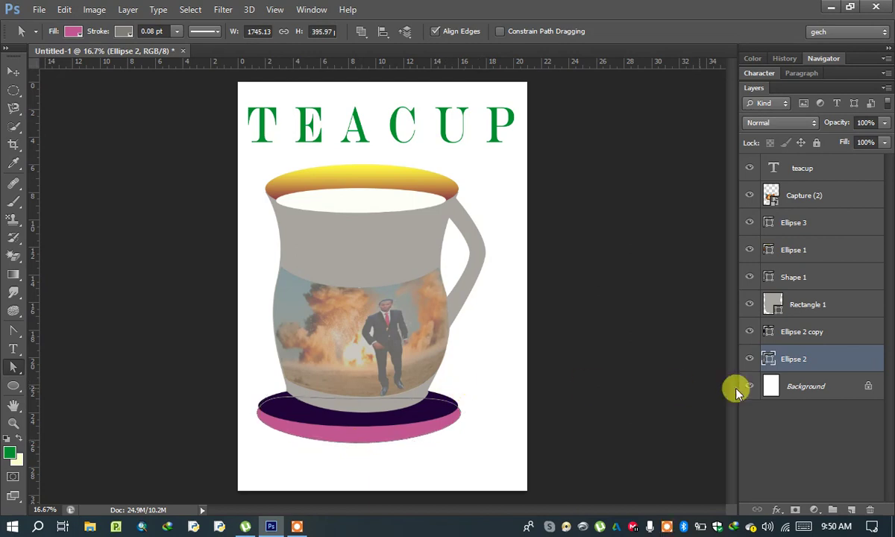
pyautogui.click(791, 386)
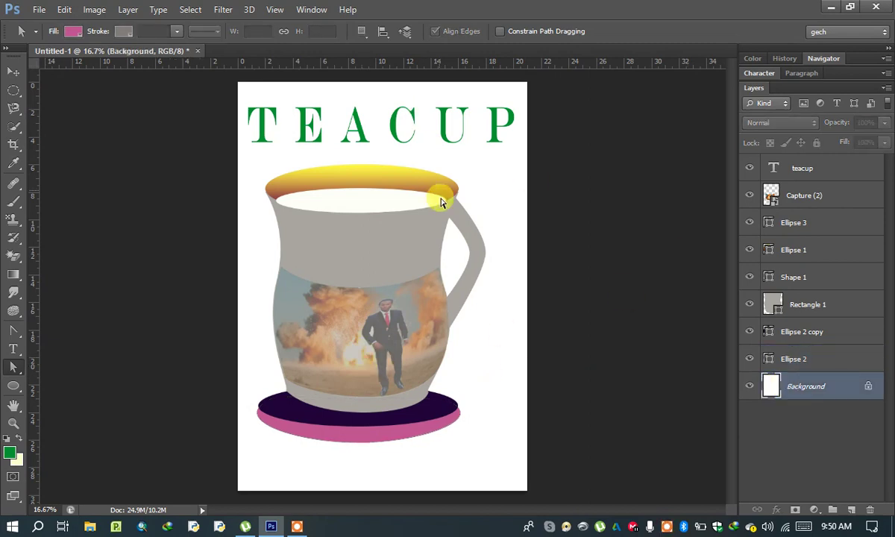
# - Refill the cup's inner Ellipse 3 with a solid crimson red
pyautogui.click(401, 202)
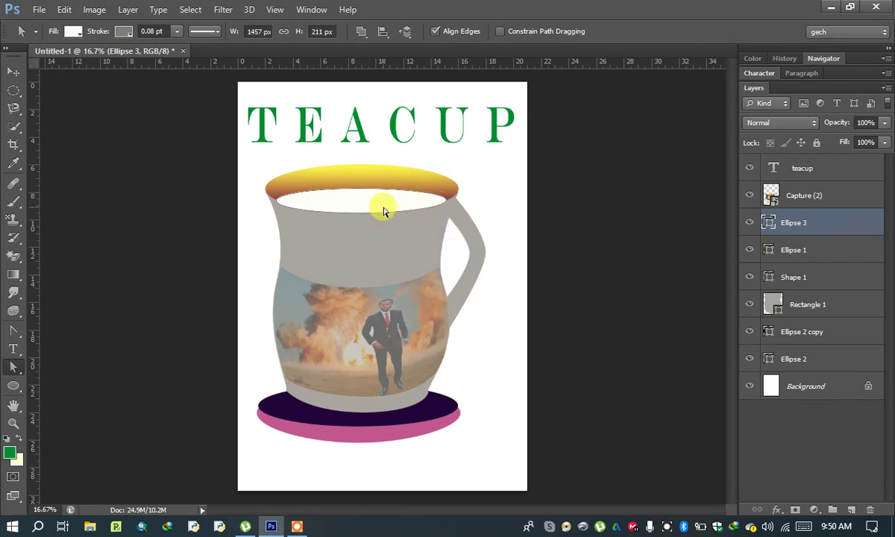
pyautogui.click(72, 32)
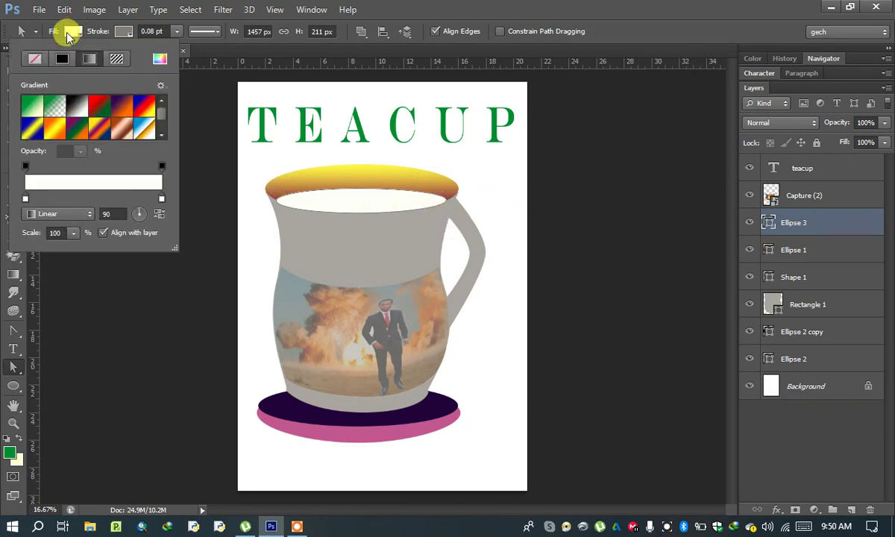
pyautogui.click(63, 59)
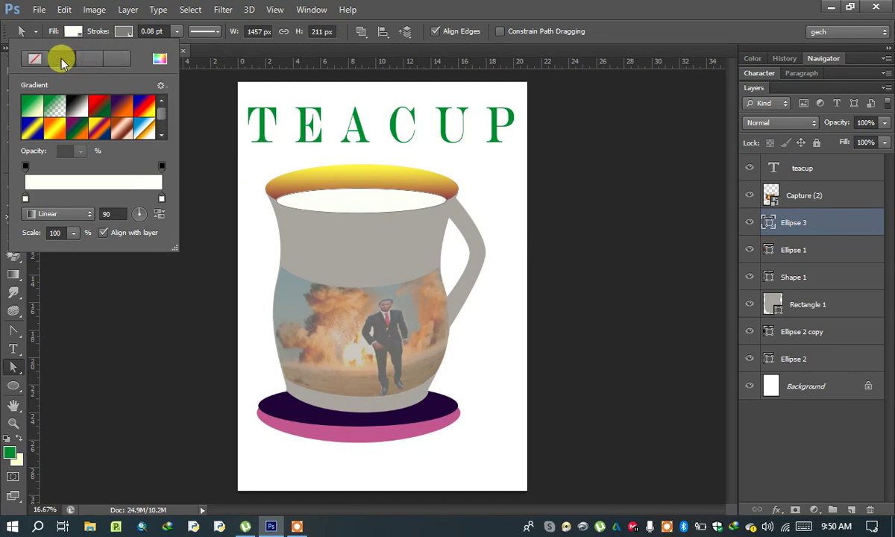
pyautogui.click(63, 60)
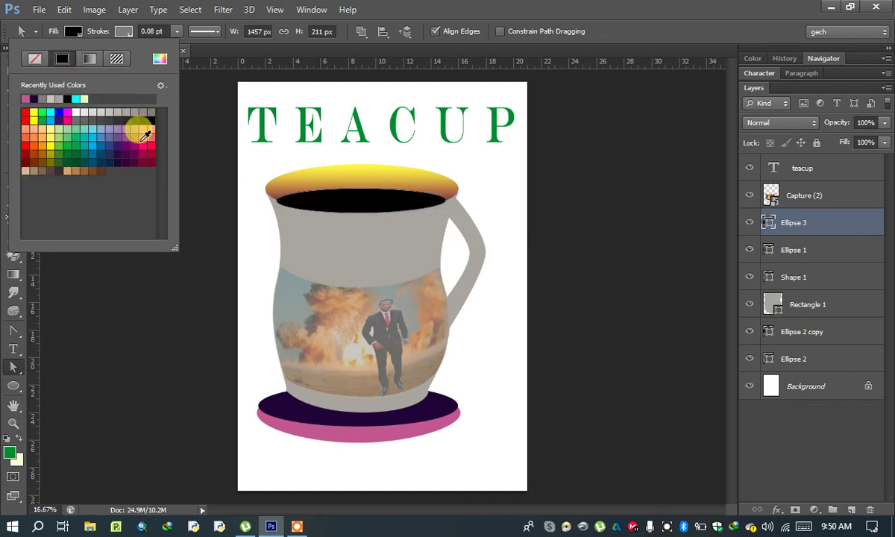
pyautogui.click(138, 142)
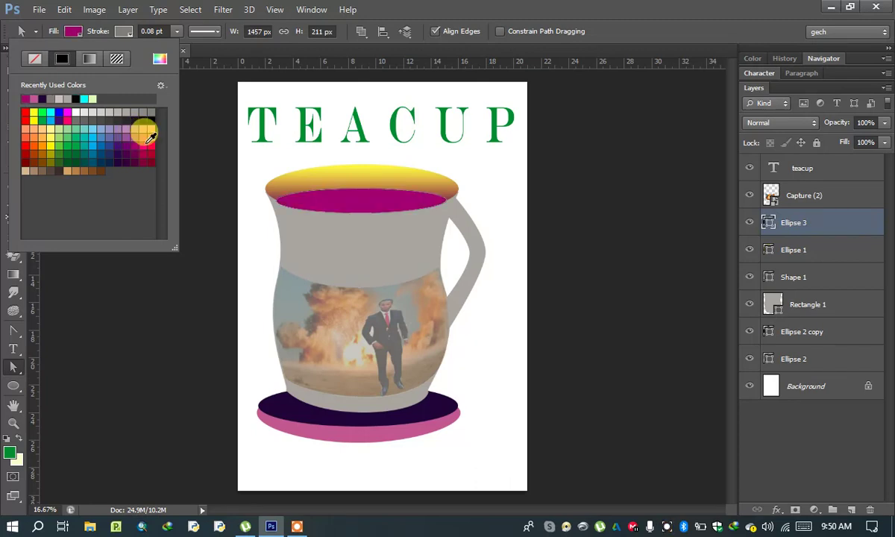
pyautogui.click(149, 143)
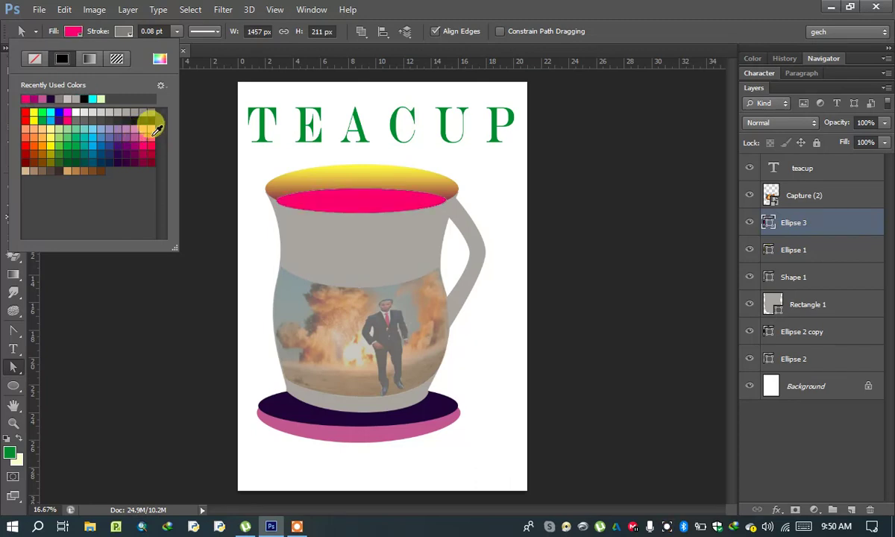
pyautogui.click(150, 135)
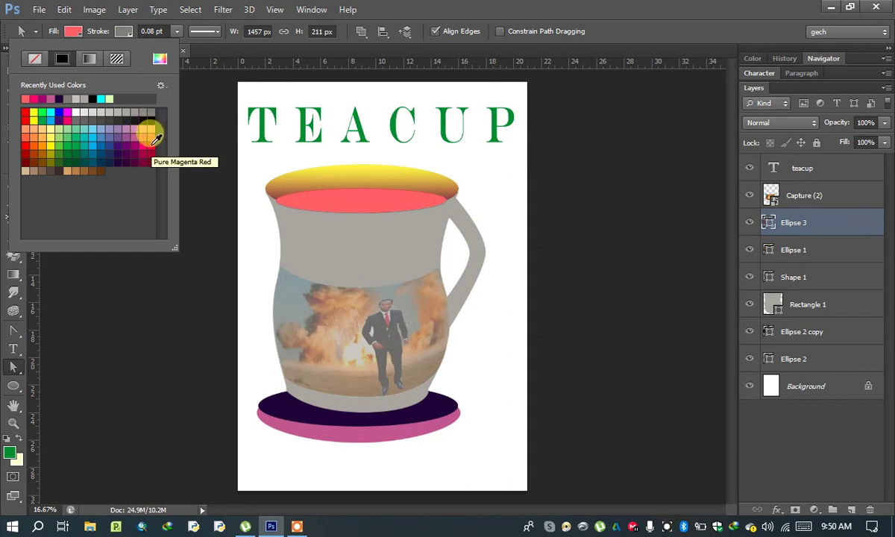
pyautogui.click(148, 142)
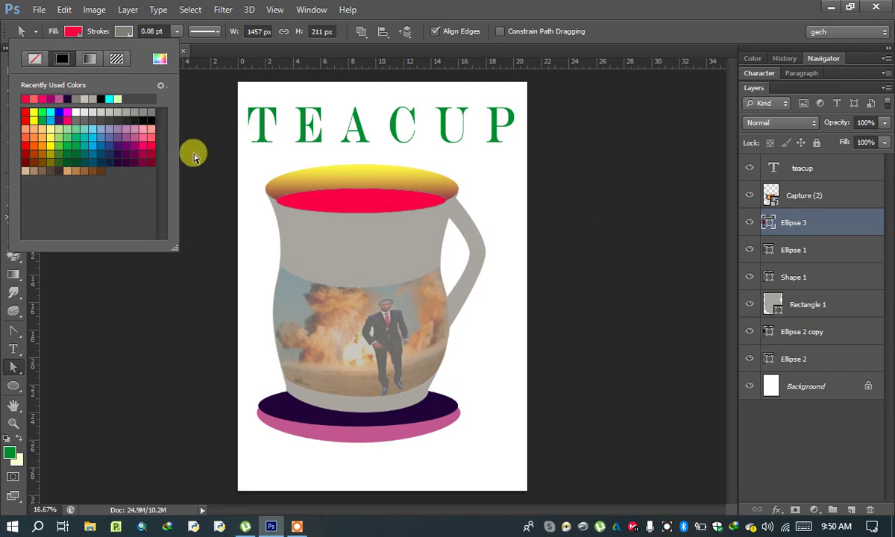
pyautogui.click(798, 222)
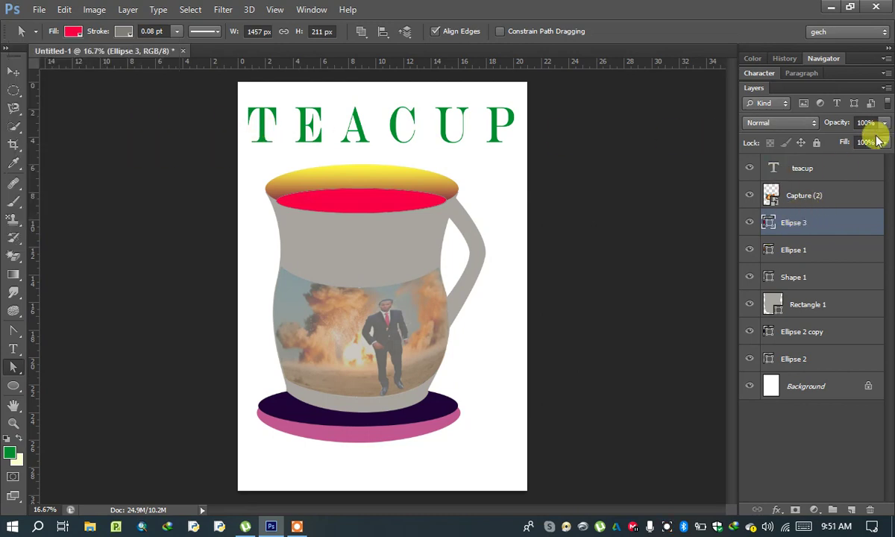
# - Lower Ellipse 3's opacity to 28% for a translucent liquid tone
pyautogui.click(884, 122)
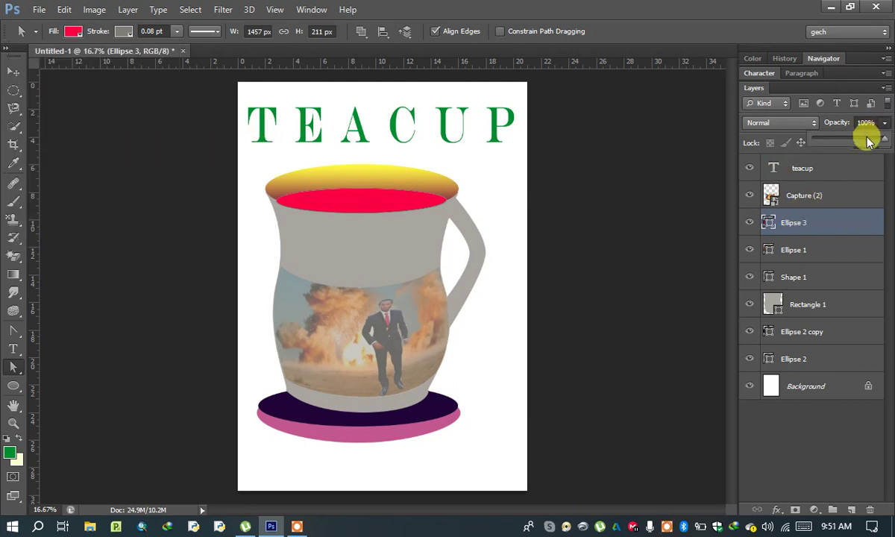
pyautogui.moveTo(868, 142); pyautogui.dragTo(835, 144)
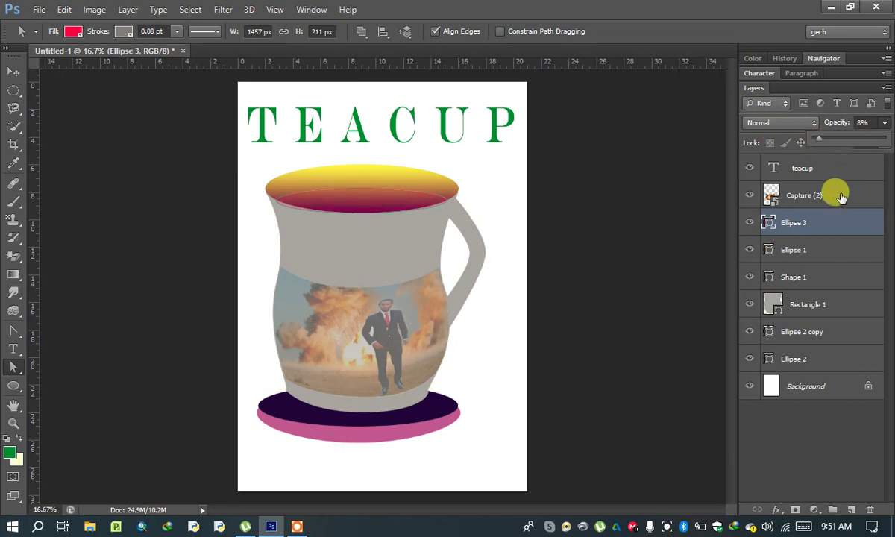
pyautogui.click(811, 394)
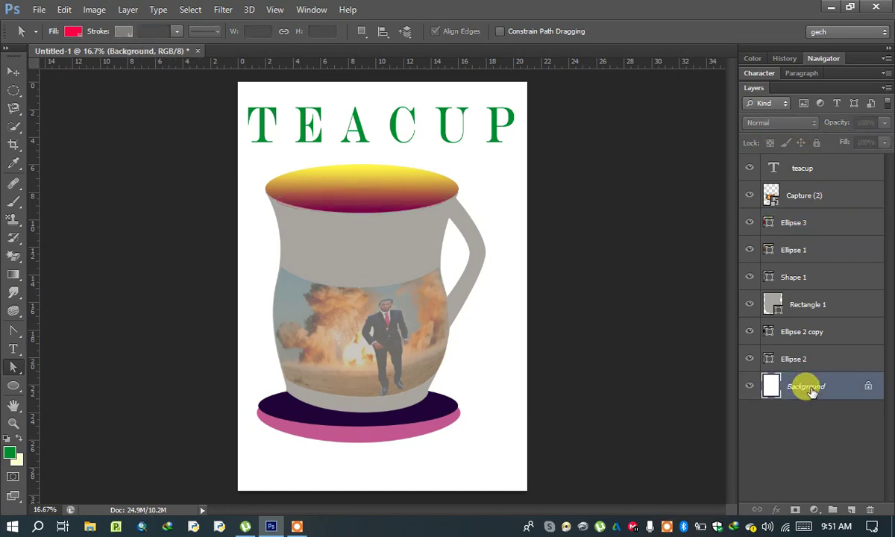
# - Toggle the explosion photo's visibility to check it, then select the Background layer
pyautogui.click(815, 176)
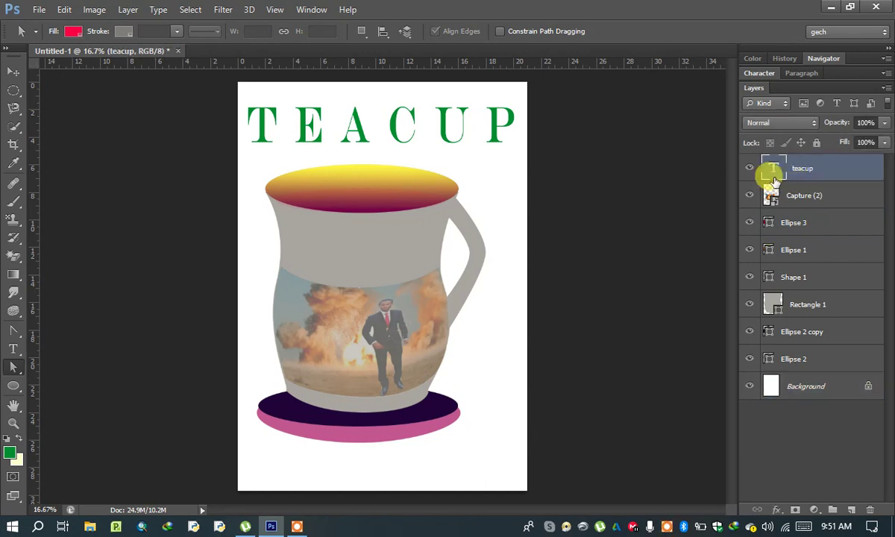
pyautogui.click(751, 196)
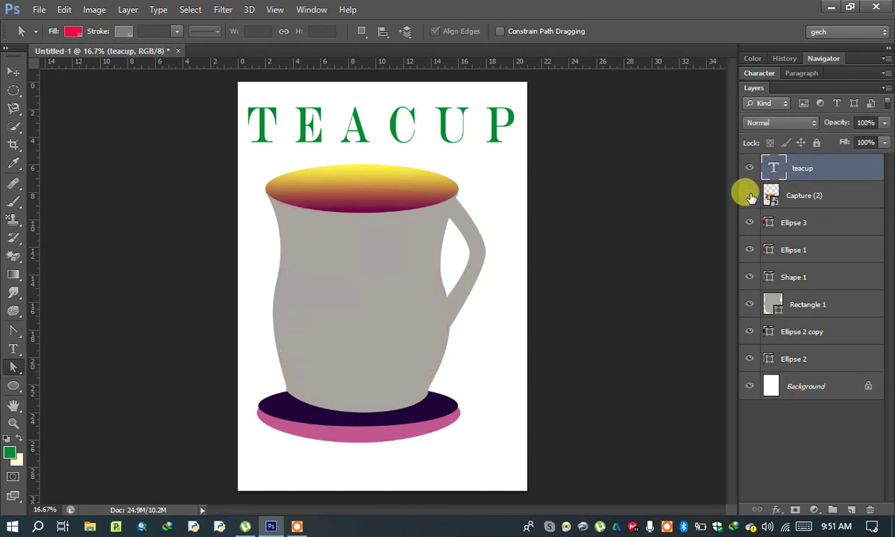
pyautogui.click(751, 196)
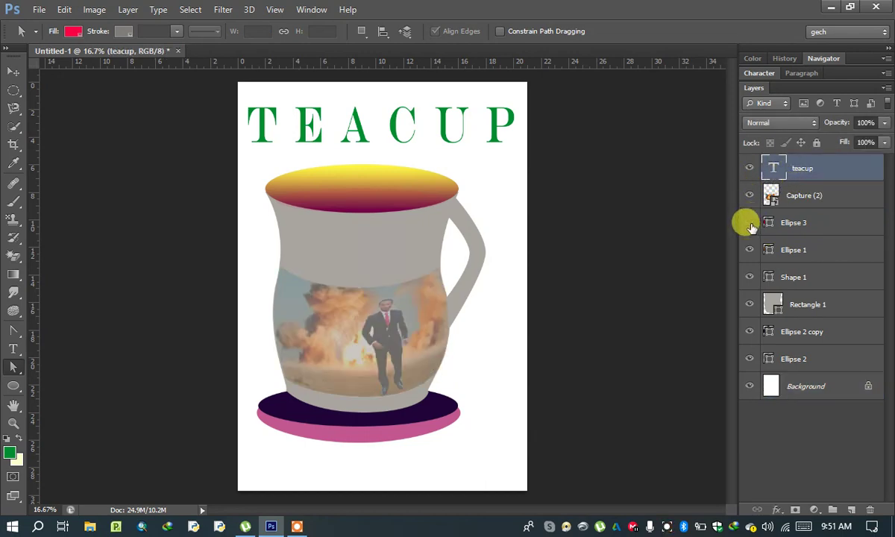
pyautogui.click(766, 224)
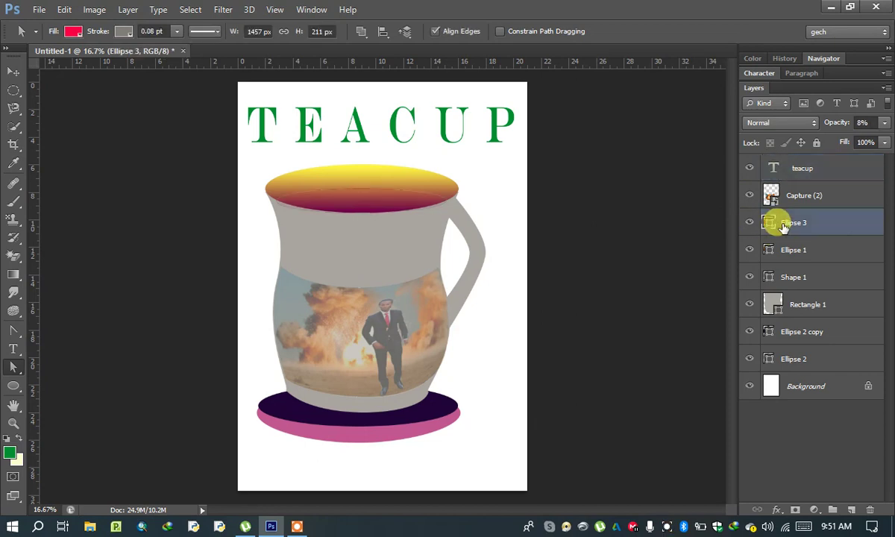
pyautogui.click(885, 124)
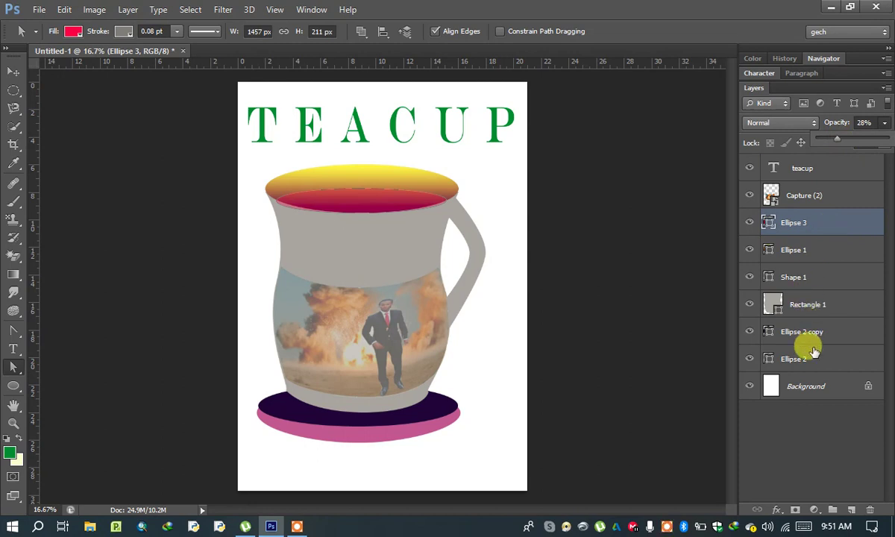
pyautogui.click(811, 386)
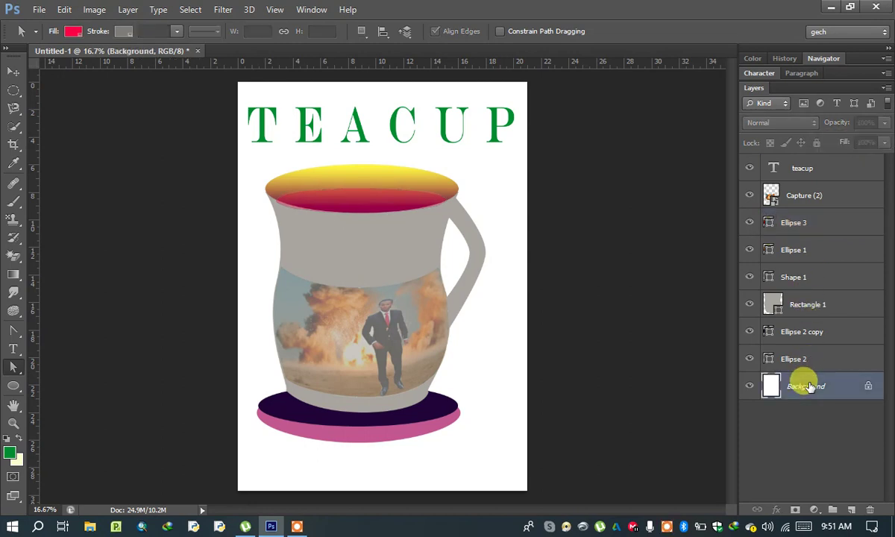
# - Change the Ellipse 1 rim gradient's yellow end stop to pale cream
pyautogui.click(379, 174)
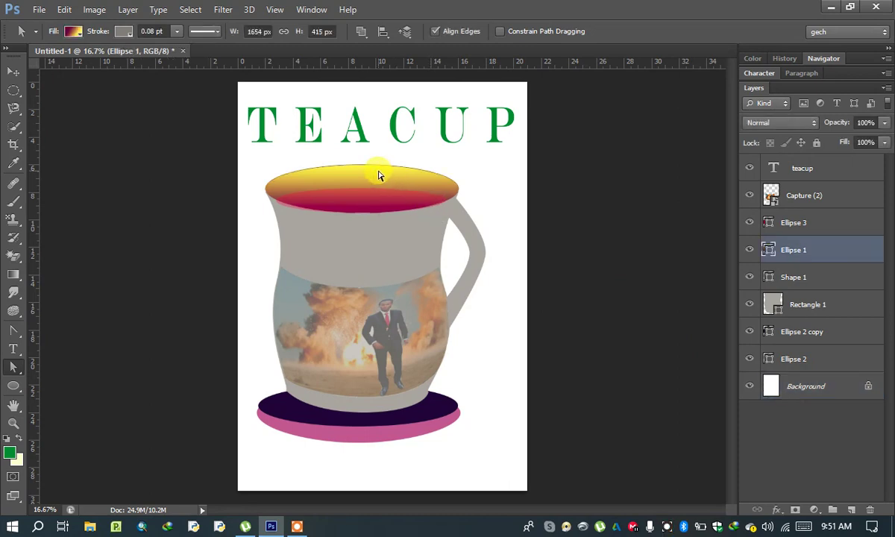
pyautogui.click(750, 250)
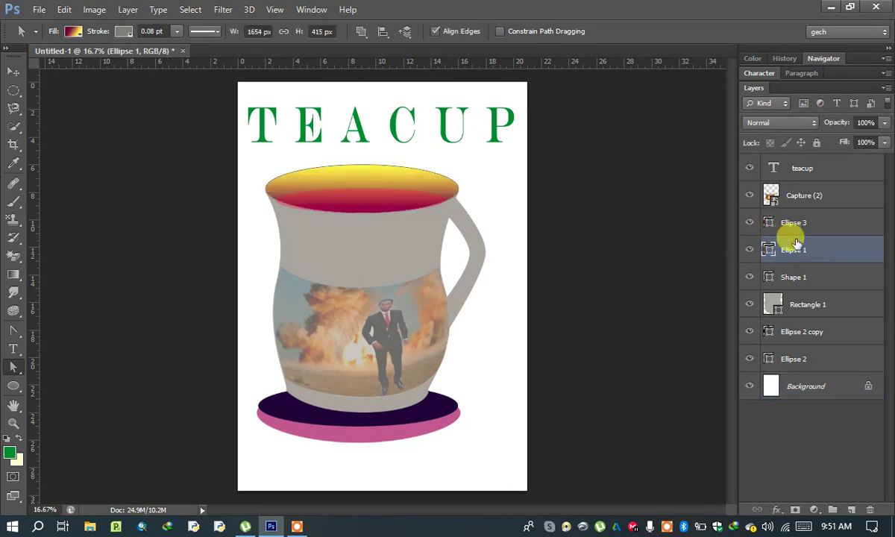
pyautogui.click(74, 33)
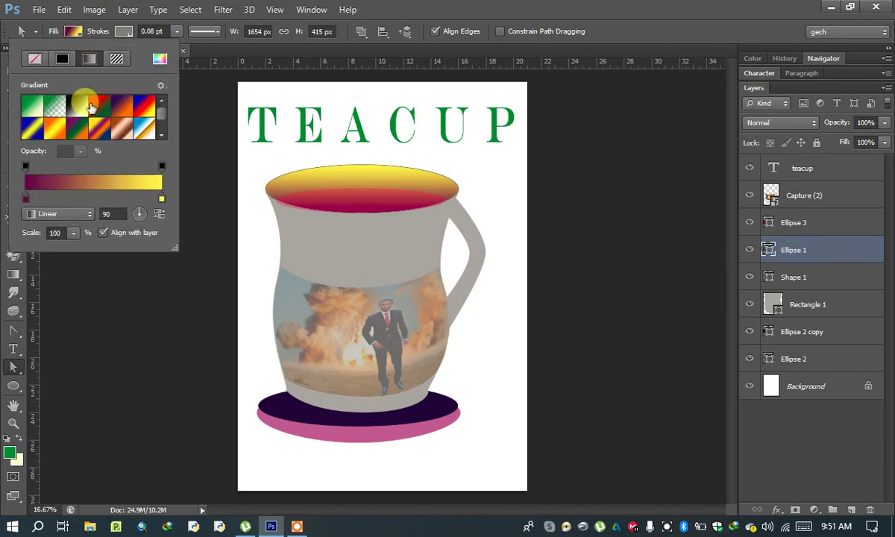
pyautogui.doubleClick(162, 198)
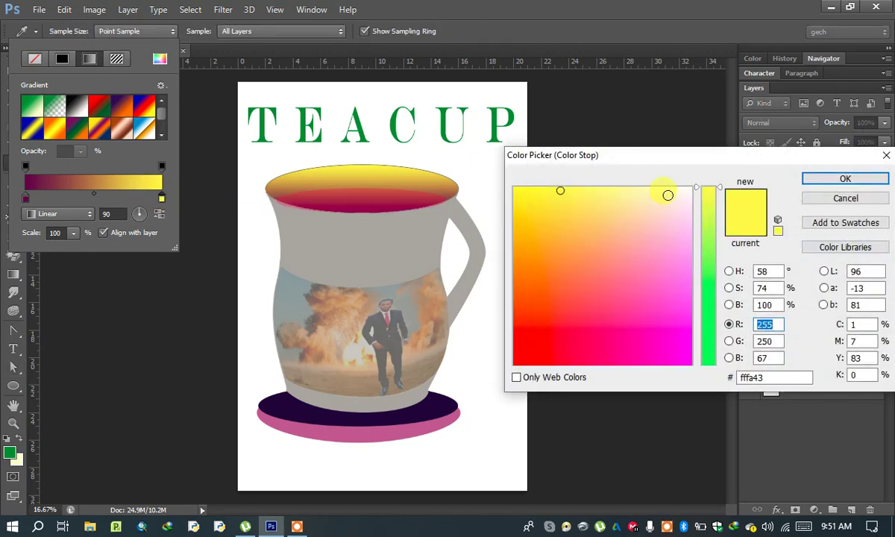
pyautogui.click(665, 193)
pyautogui.click(662, 192)
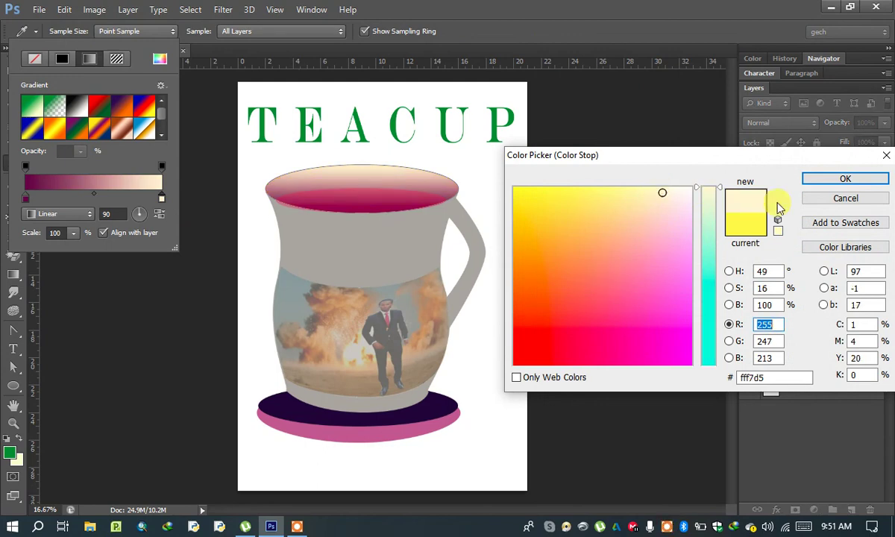
pyautogui.click(845, 179)
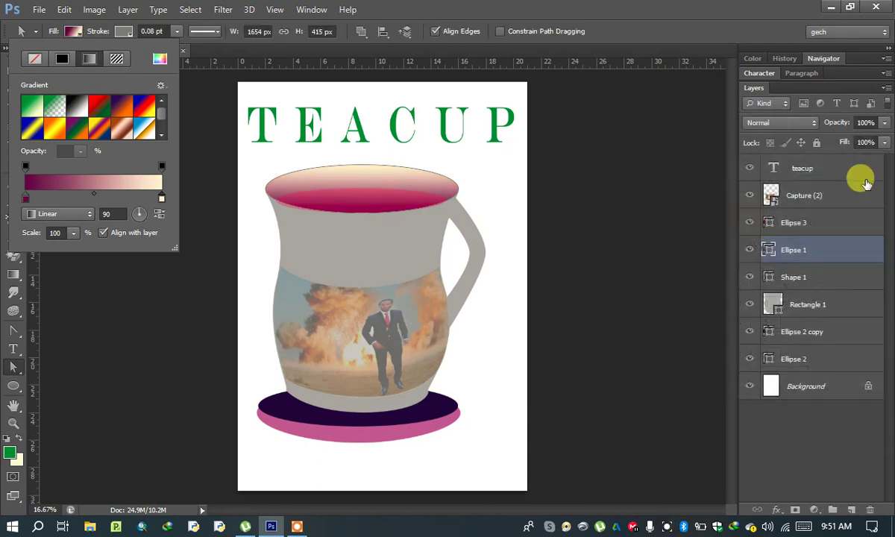
pyautogui.click(122, 31)
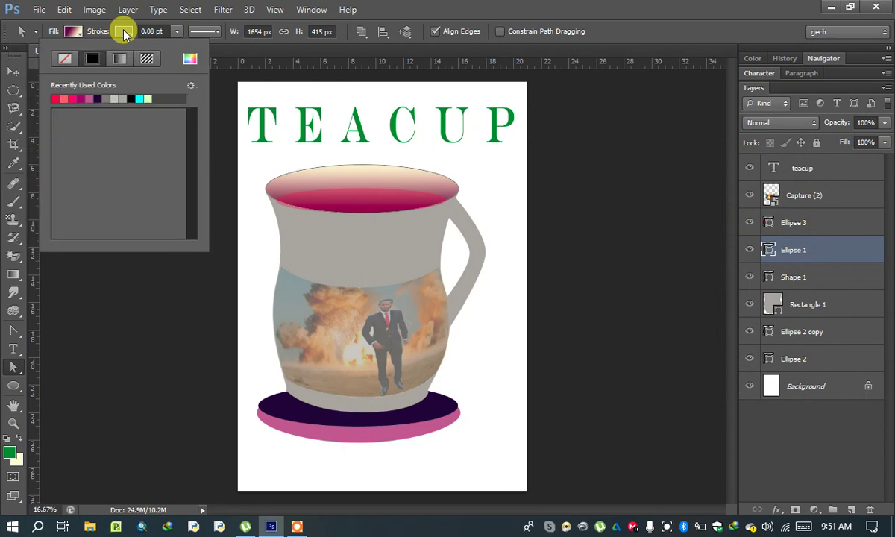
# - Give the Ellipse 1 cup rim a black 2.51 pt stroke, then deselect all layers
pyautogui.click(176, 29)
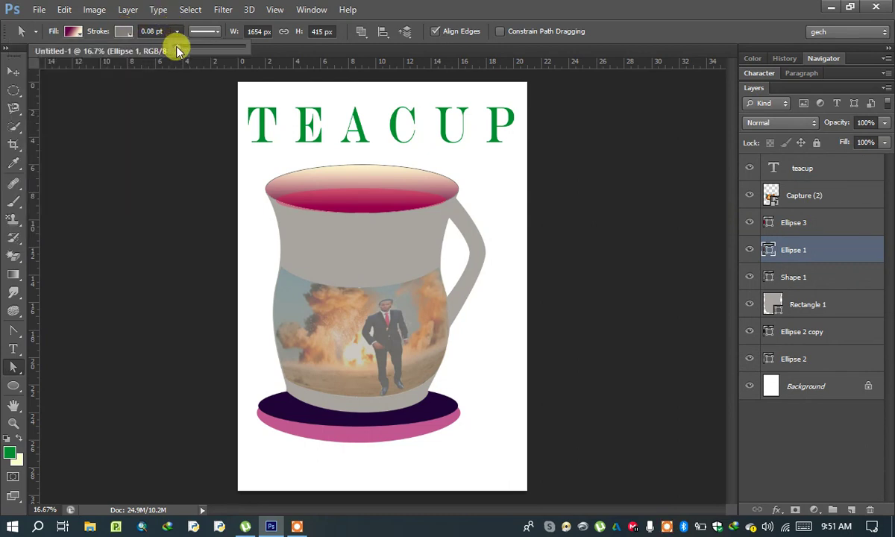
pyautogui.click(124, 32)
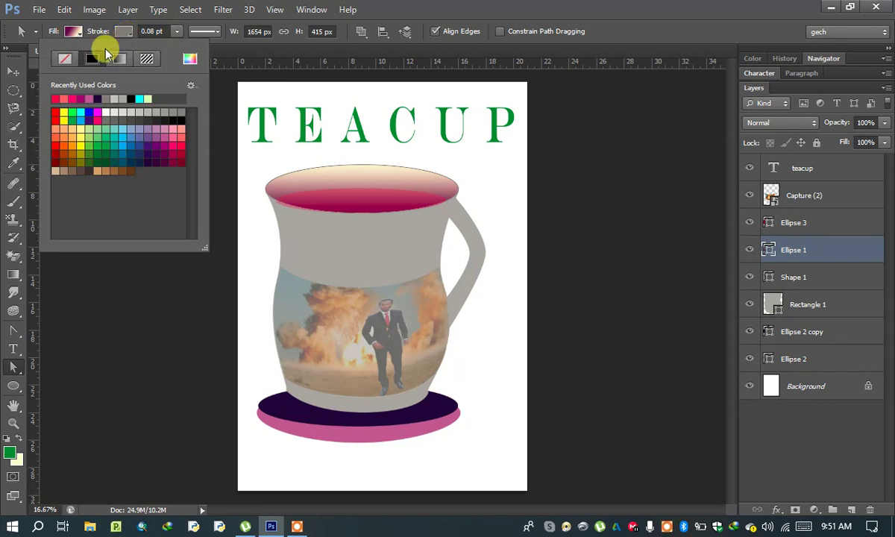
pyautogui.click(180, 119)
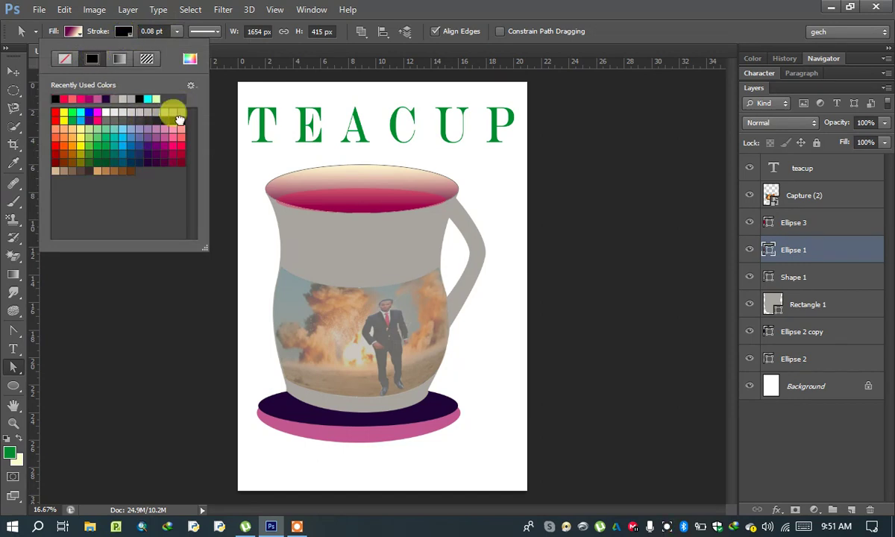
pyautogui.click(178, 33)
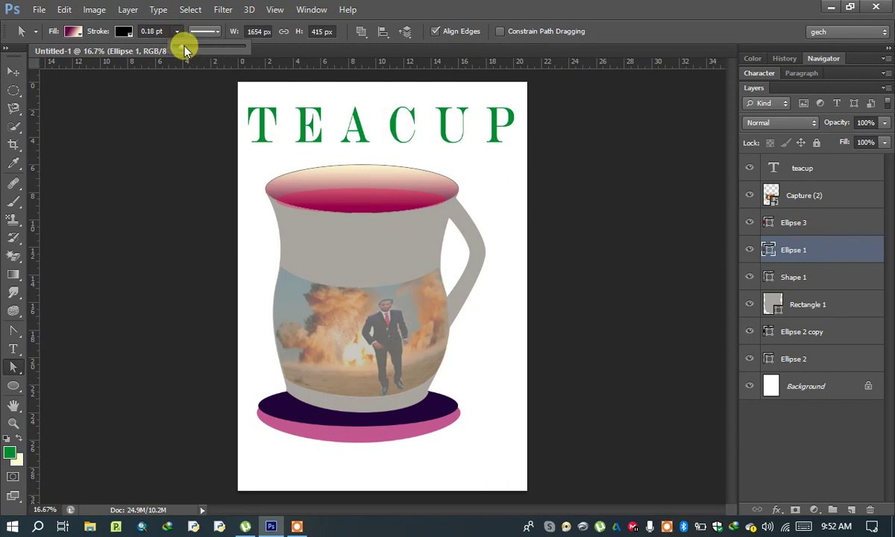
pyautogui.moveTo(182, 49); pyautogui.dragTo(196, 47)
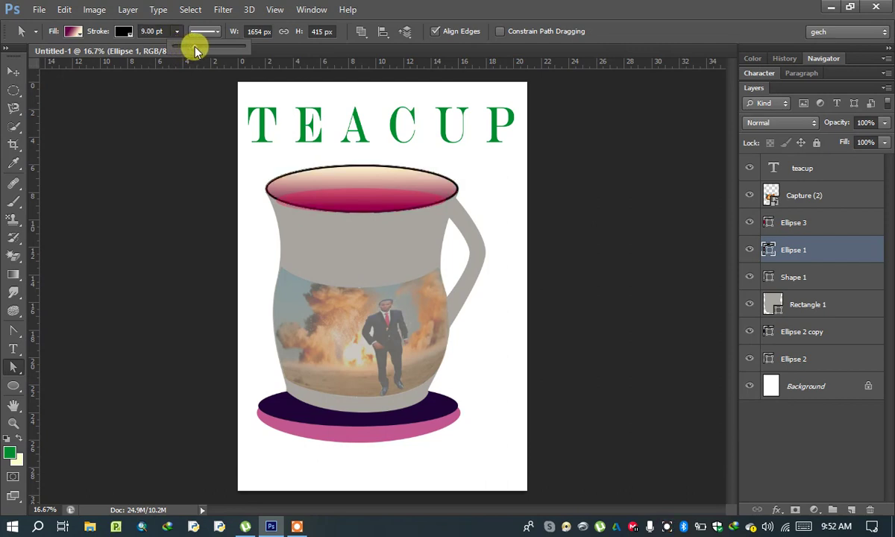
pyautogui.click(187, 50)
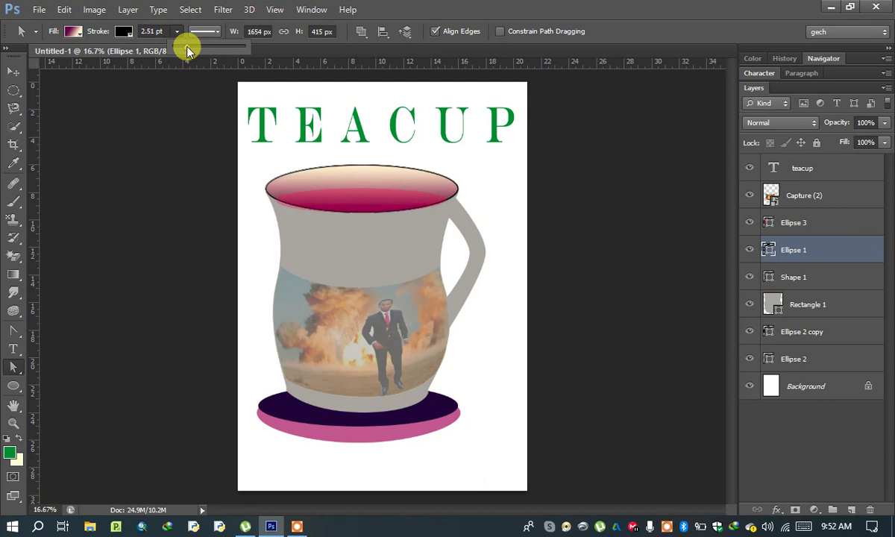
pyautogui.click(817, 388)
pyautogui.click(808, 449)
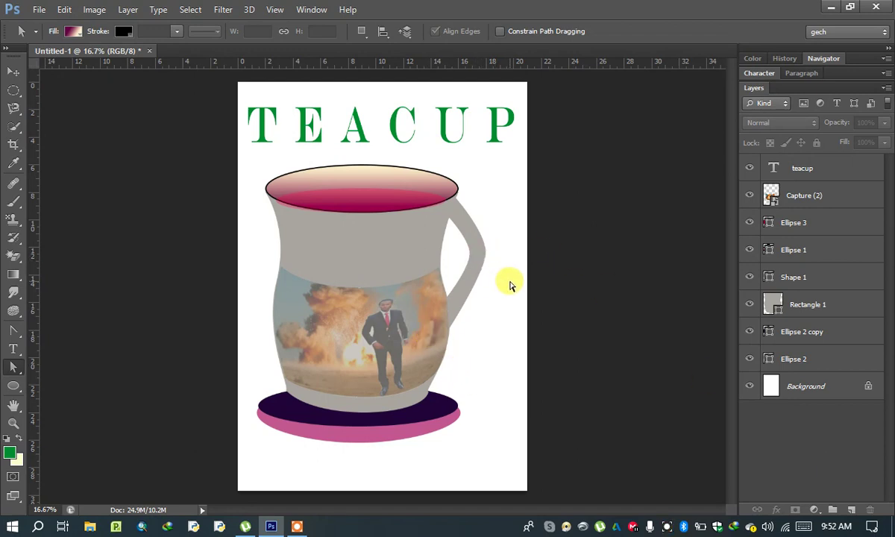
# - Resize the canvas to 50 cm wide by 40 cm high in Canvas Size
pyautogui.click(512, 280)
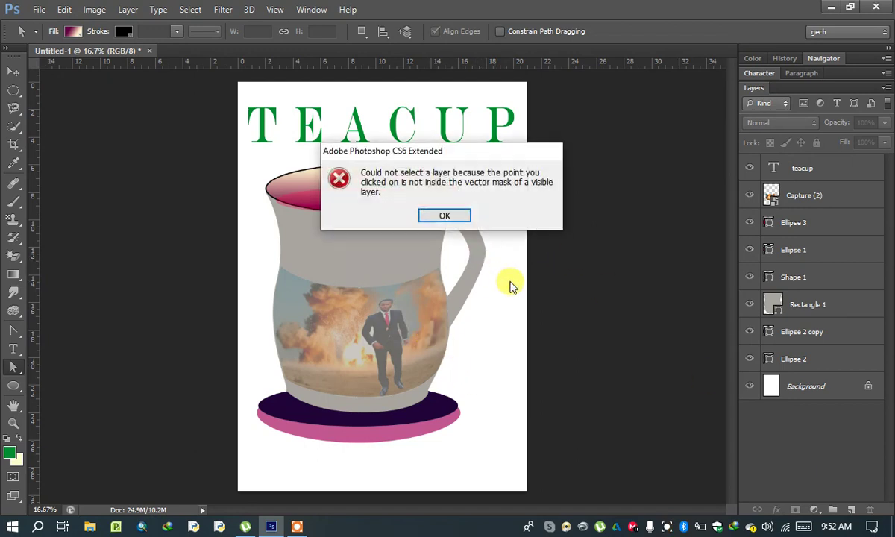
pyautogui.click(451, 218)
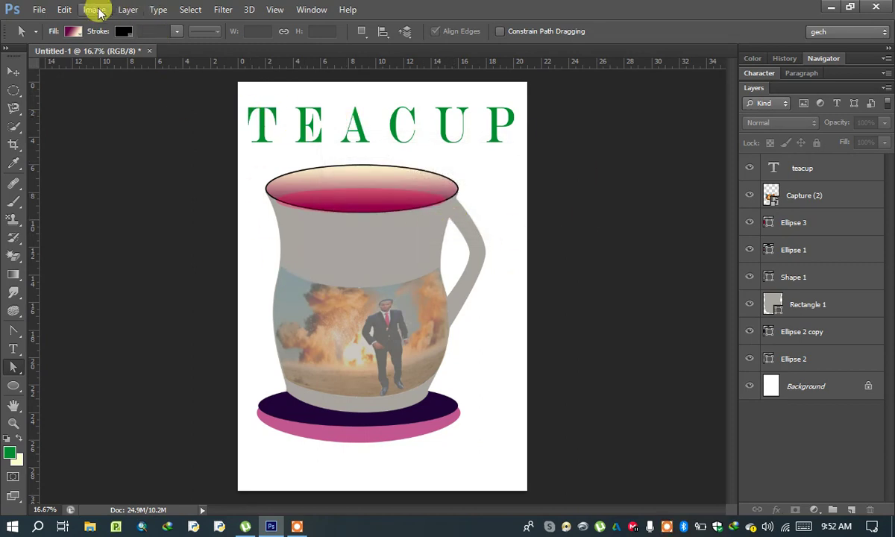
pyautogui.click(97, 10)
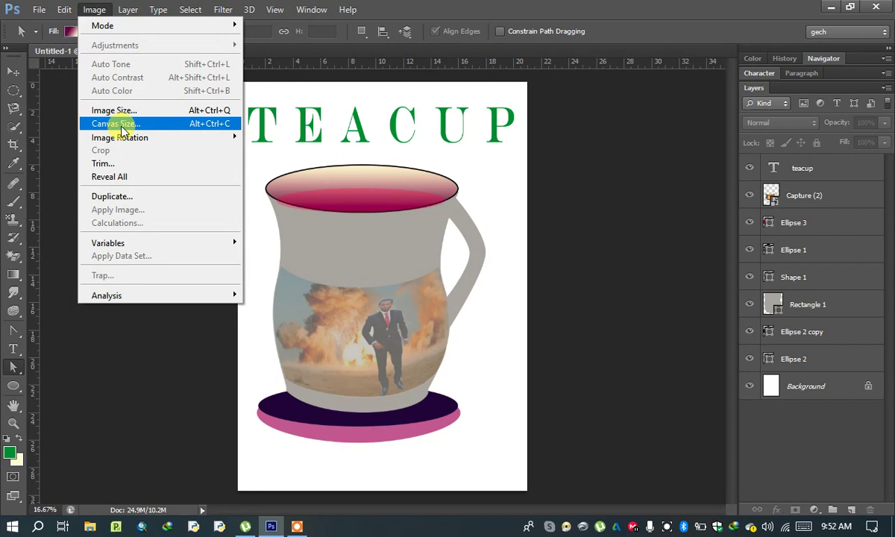
pyautogui.click(116, 123)
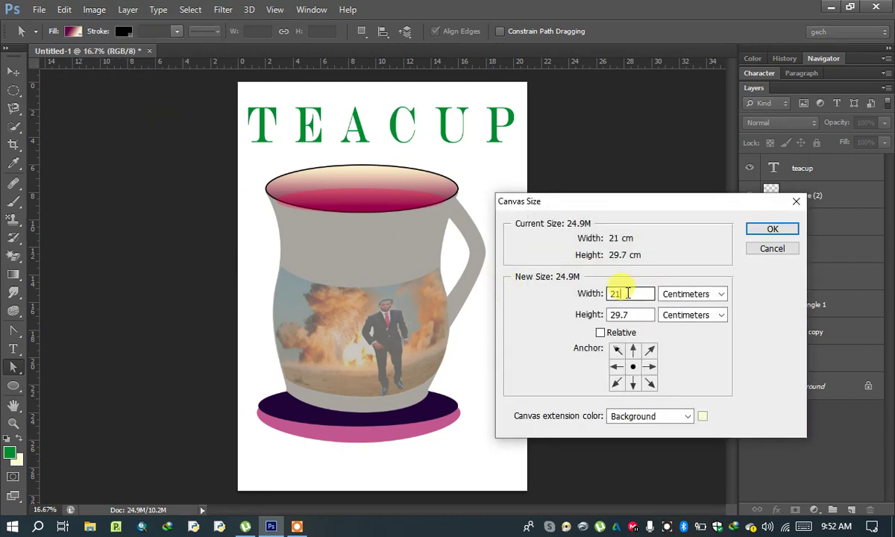
pyautogui.moveTo(628, 294); pyautogui.dragTo(579, 292)
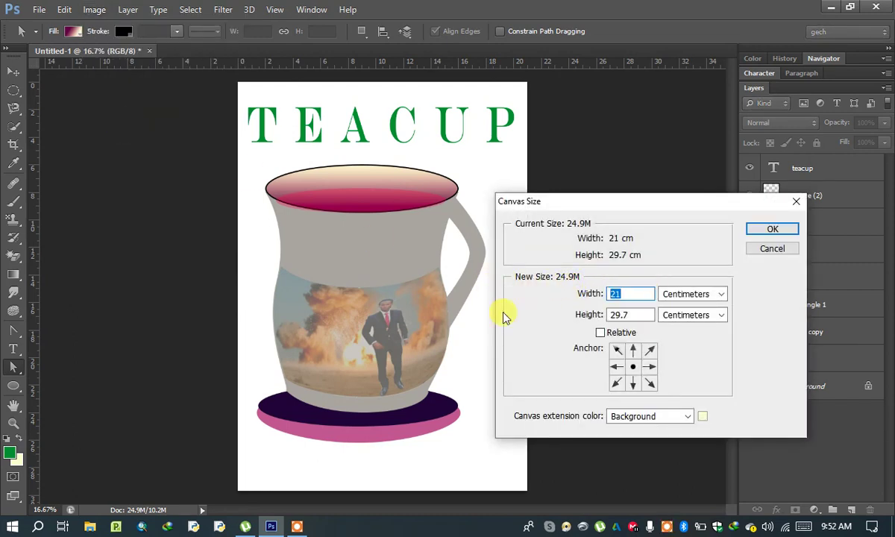
pyautogui.write('42')
pyautogui.moveTo(633, 315); pyautogui.dragTo(579, 318)
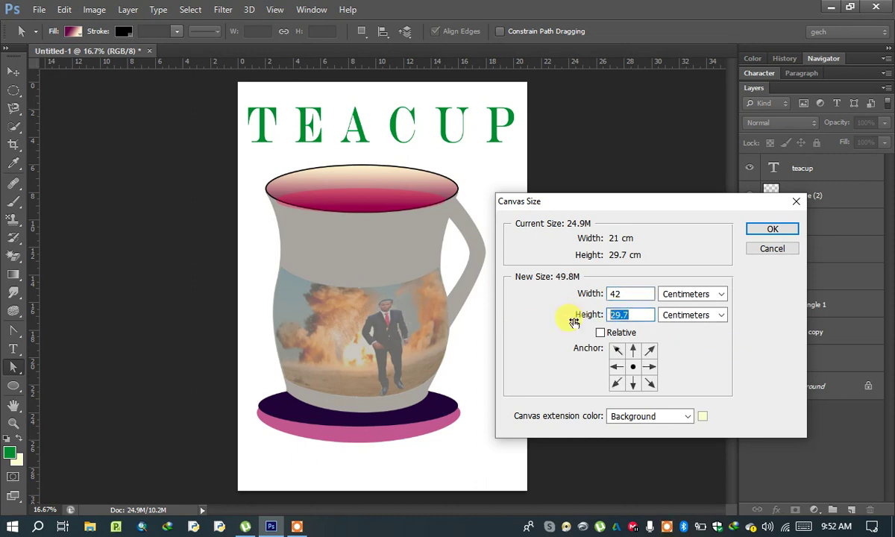
pyautogui.write('50')
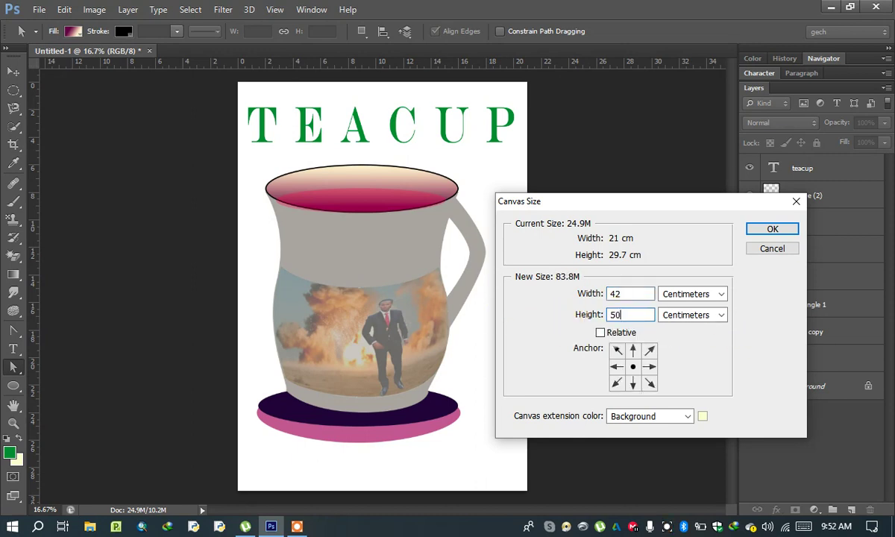
pyautogui.click(776, 232)
pyautogui.write('4')
pyautogui.write('50')
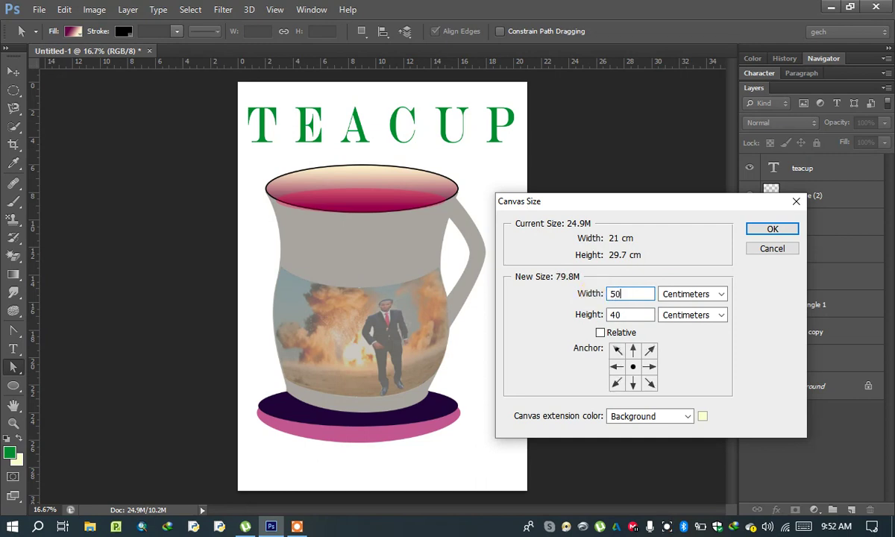
pyautogui.click(776, 229)
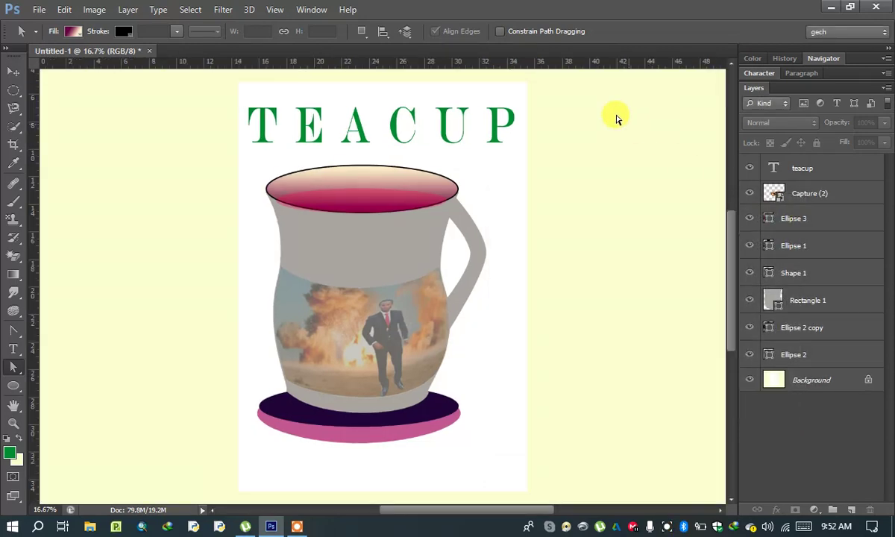
# - Leave the Background layer locked and add a new empty Layer 1 above it
pyautogui.doubleClick(777, 382)
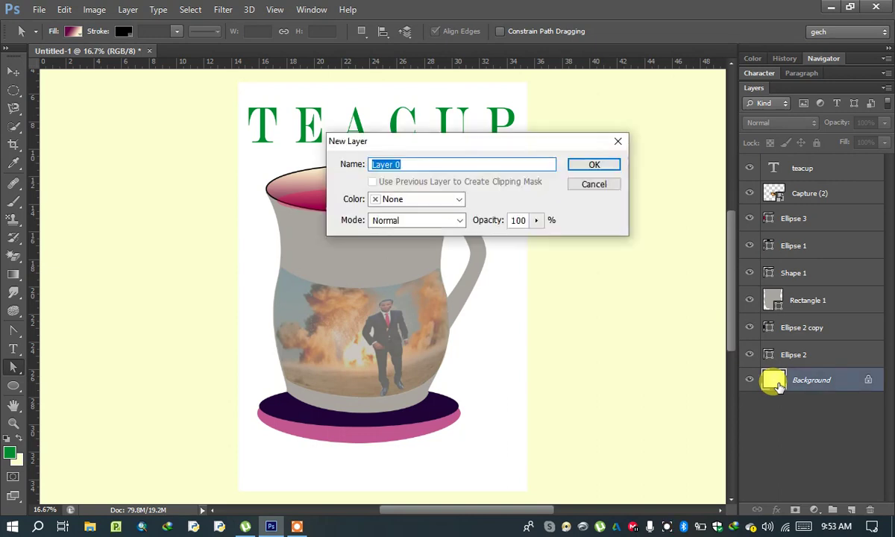
pyautogui.click(620, 146)
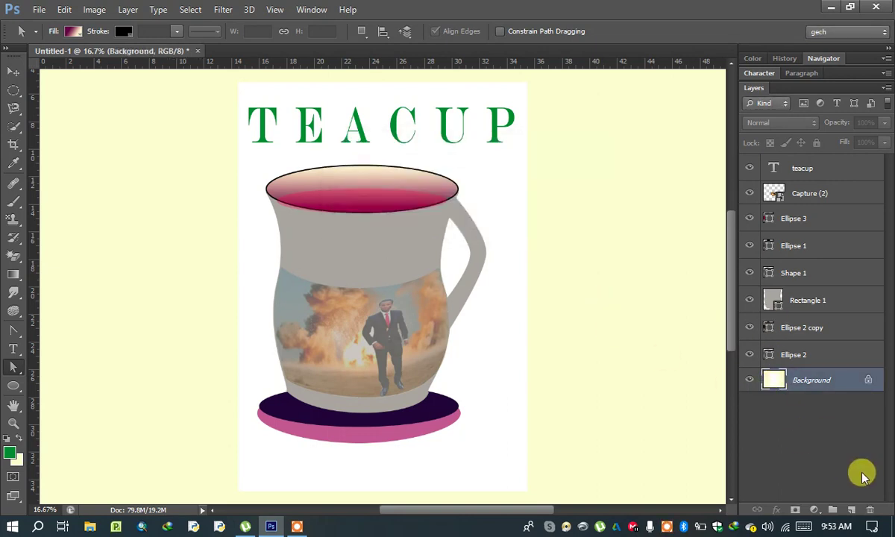
pyautogui.click(852, 512)
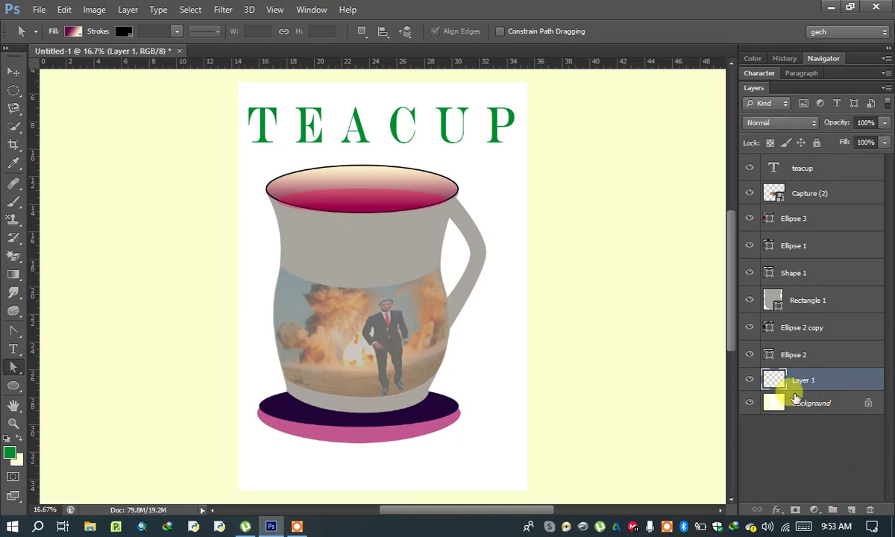
# - Set the foreground colour to pure black, hex 000000
pyautogui.click(11, 453)
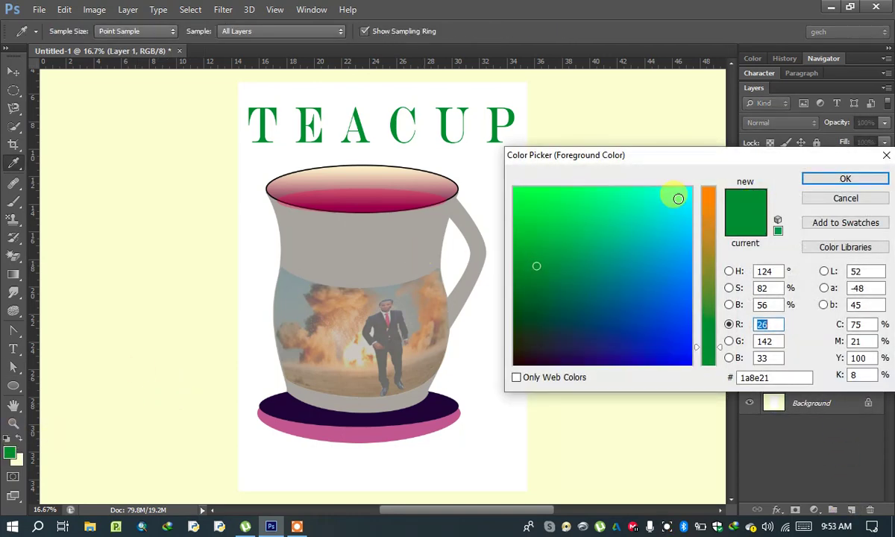
pyautogui.click(678, 198)
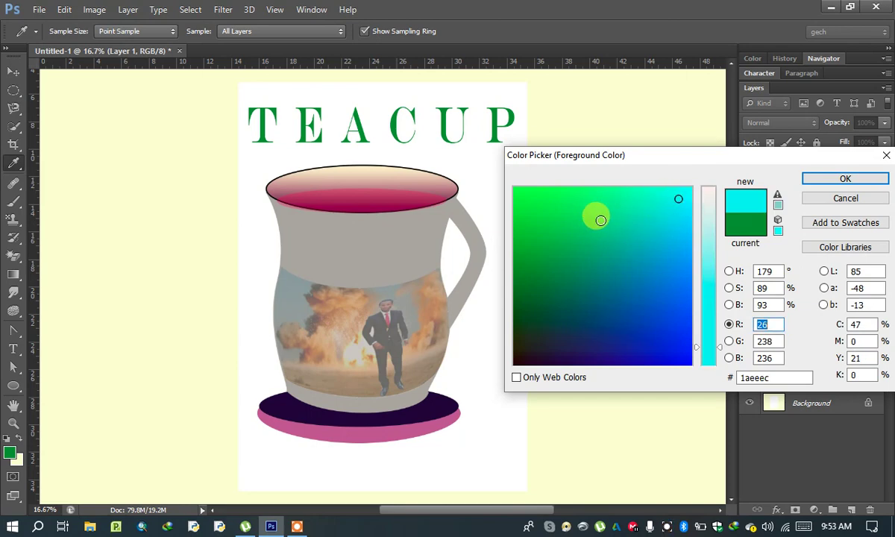
pyautogui.moveTo(656, 325); pyautogui.dragTo(663, 320)
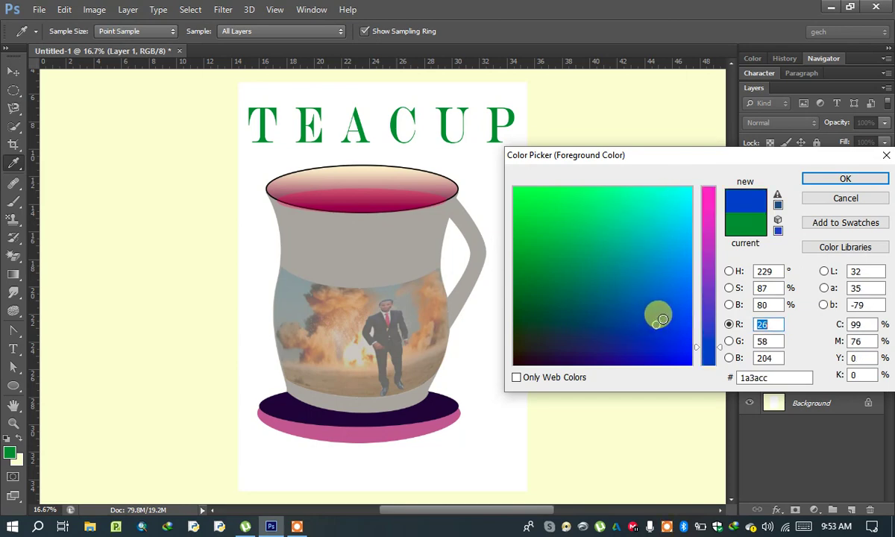
pyautogui.click(558, 365)
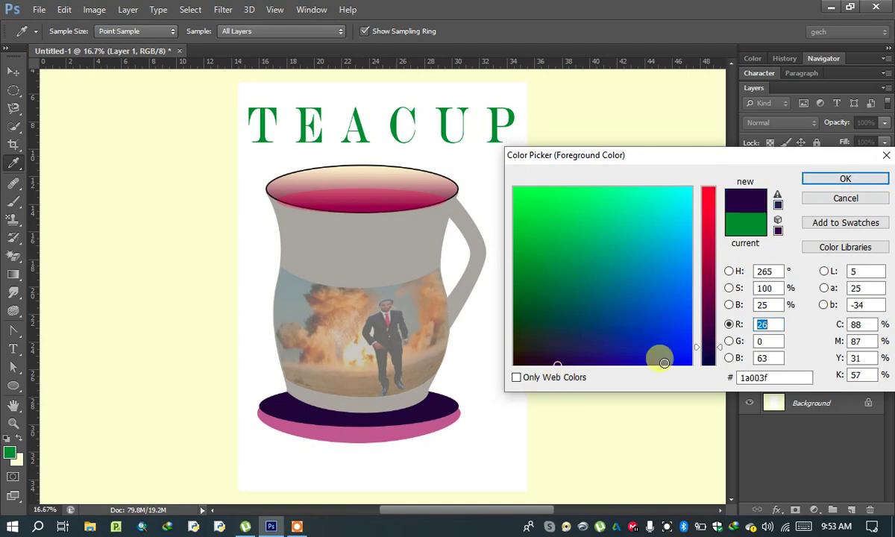
pyautogui.write('0')
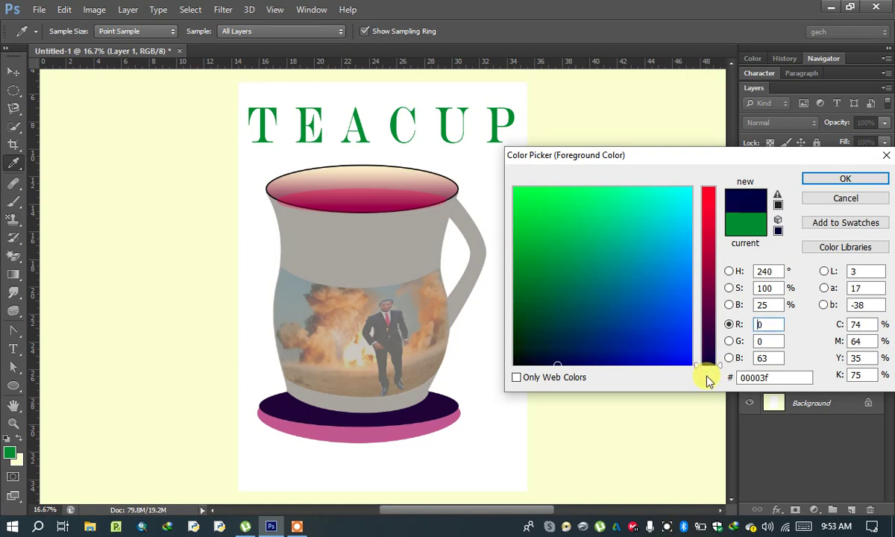
pyautogui.doubleClick(773, 377)
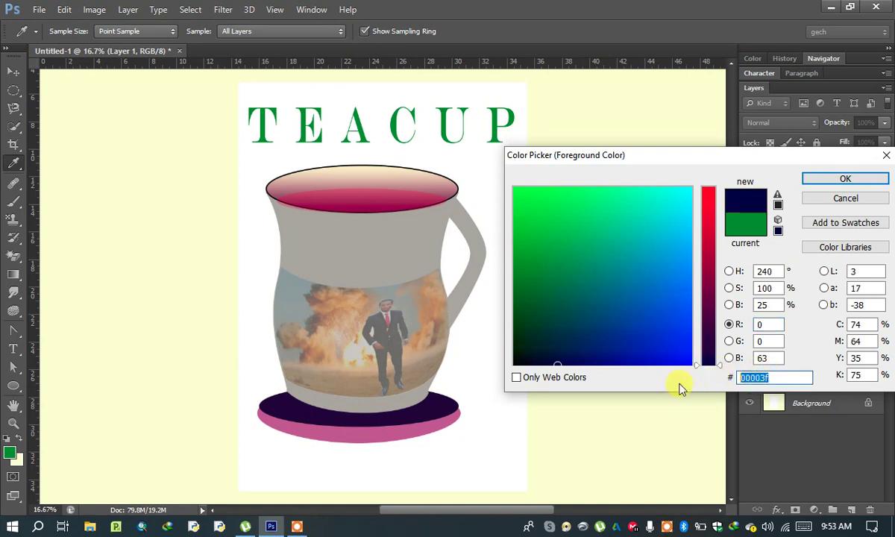
pyautogui.write('00')
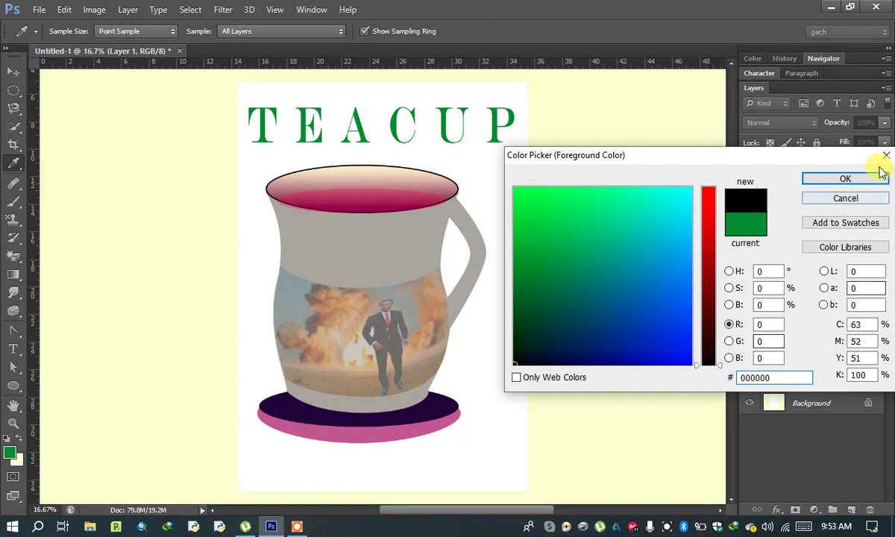
pyautogui.click(846, 182)
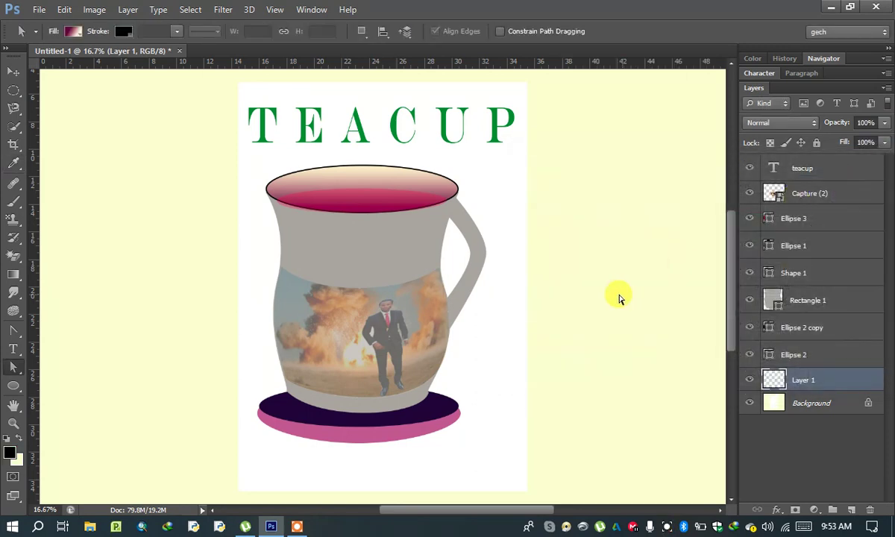
# - Paint-bucket fill Layer 1 with black, zoom out, and toggle its visibility to check
pyautogui.click(12, 275)
pyautogui.click(74, 285)
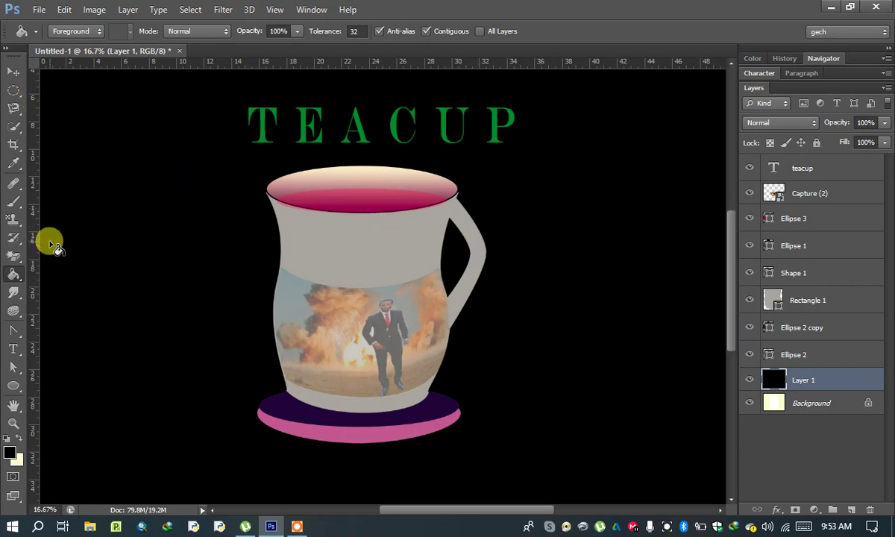
pyautogui.click(13, 423)
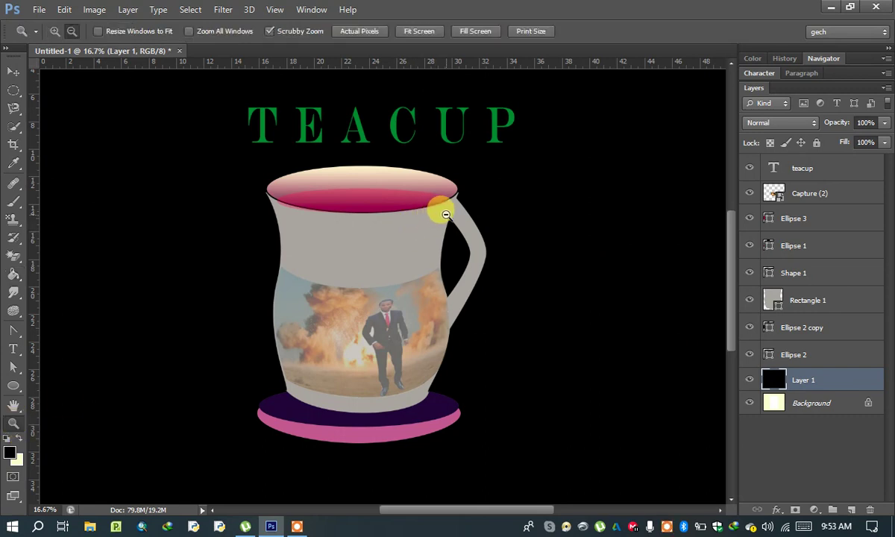
pyautogui.keyDown('alt'); pyautogui.click(444, 211); pyautogui.keyUp('alt')
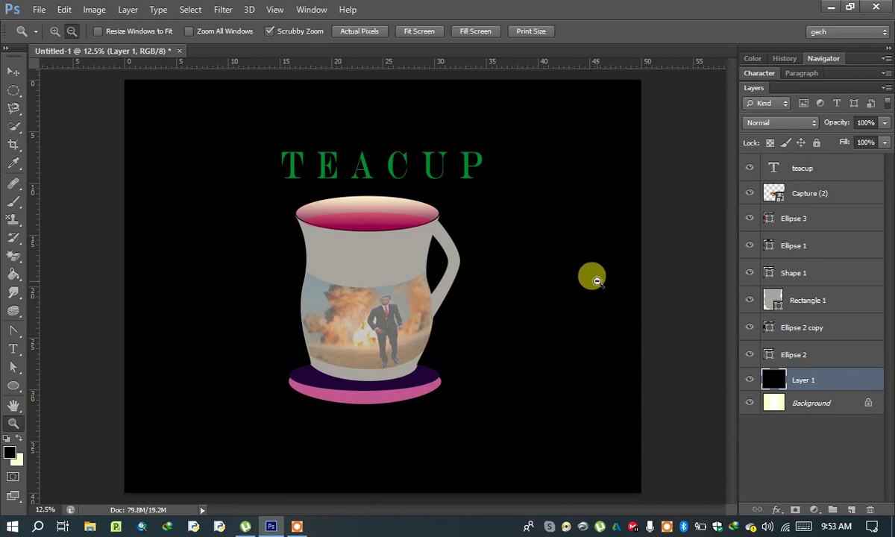
pyautogui.click(750, 380)
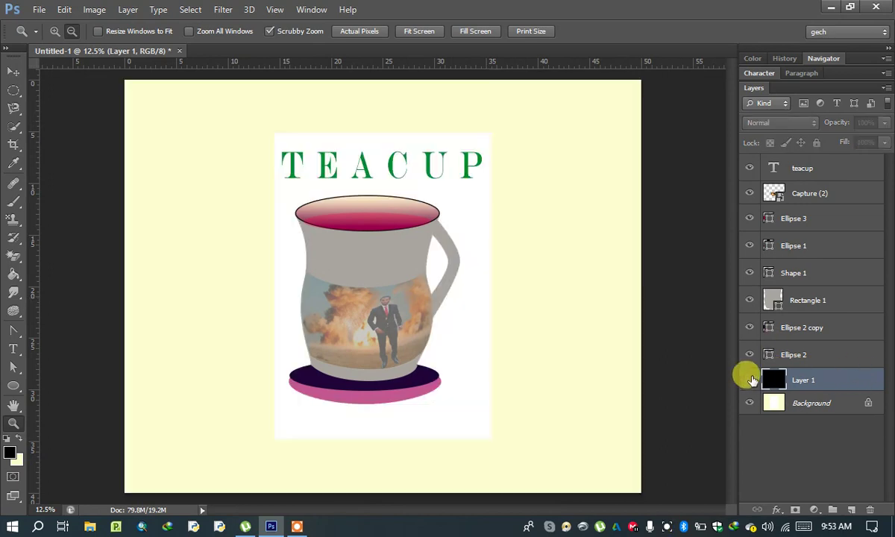
pyautogui.click(750, 380)
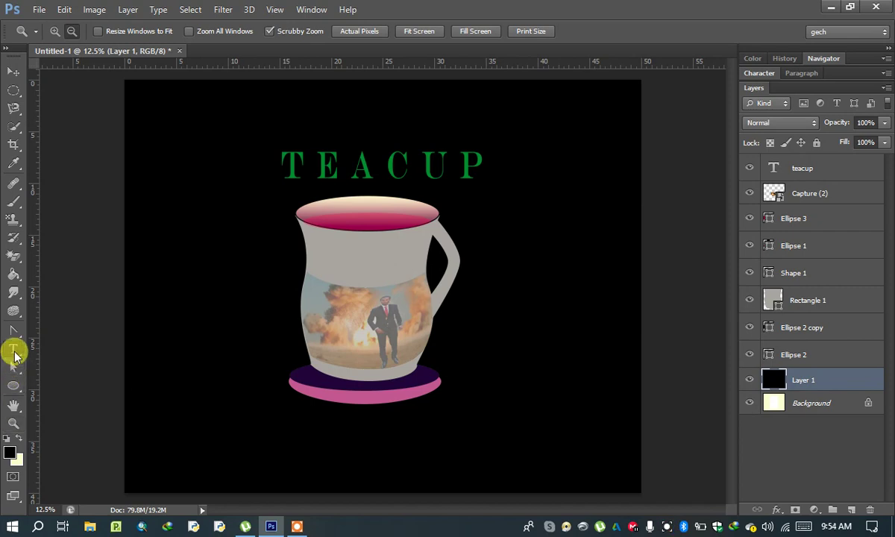
# - Type the near-white credit text 'DESIGN BY GETCOM' below the cup
pyautogui.click(13, 351)
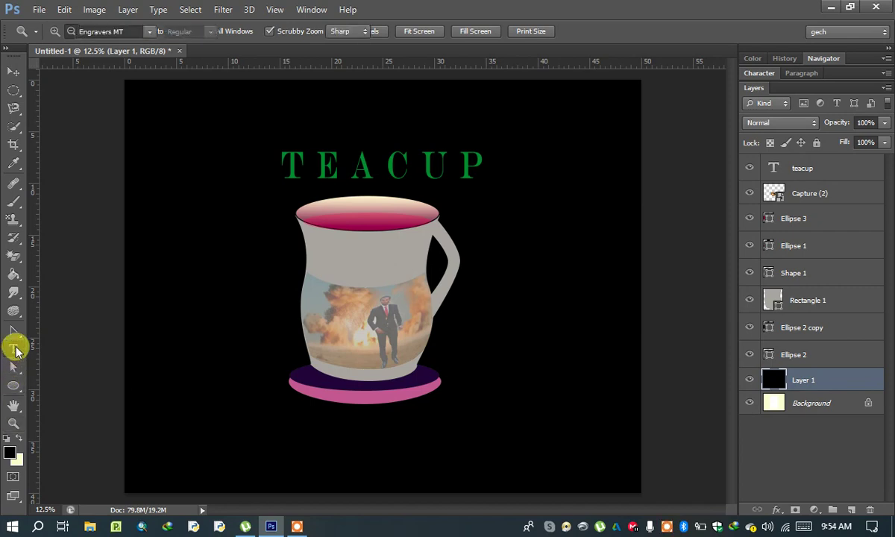
pyautogui.click(200, 424)
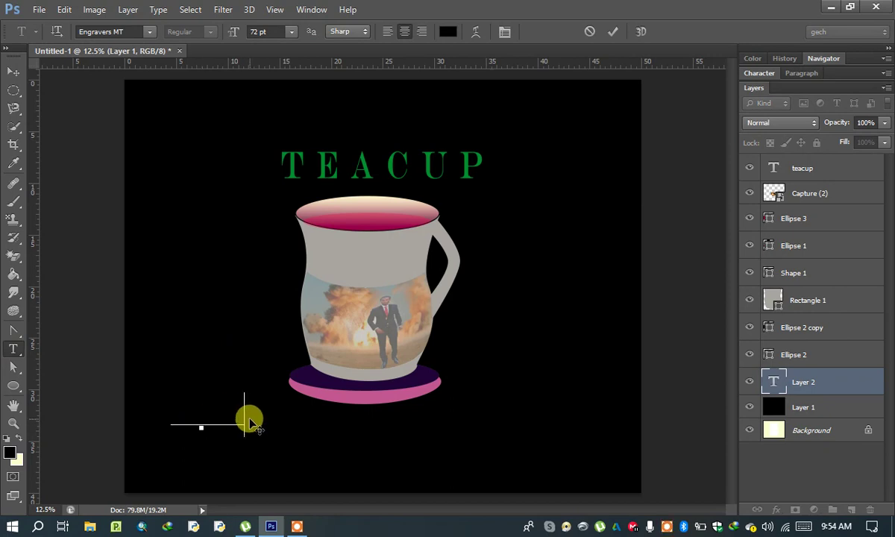
pyautogui.moveTo(237, 416); pyautogui.dragTo(119, 406)
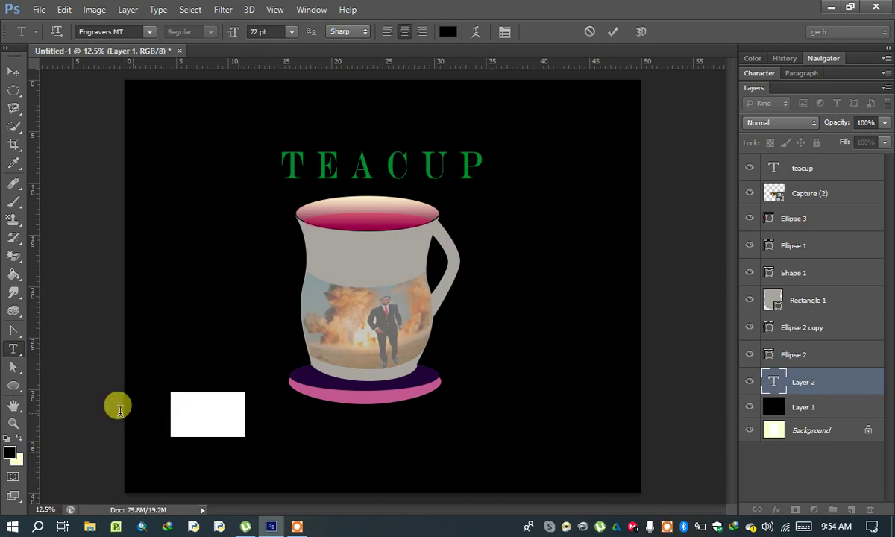
pyautogui.click(446, 33)
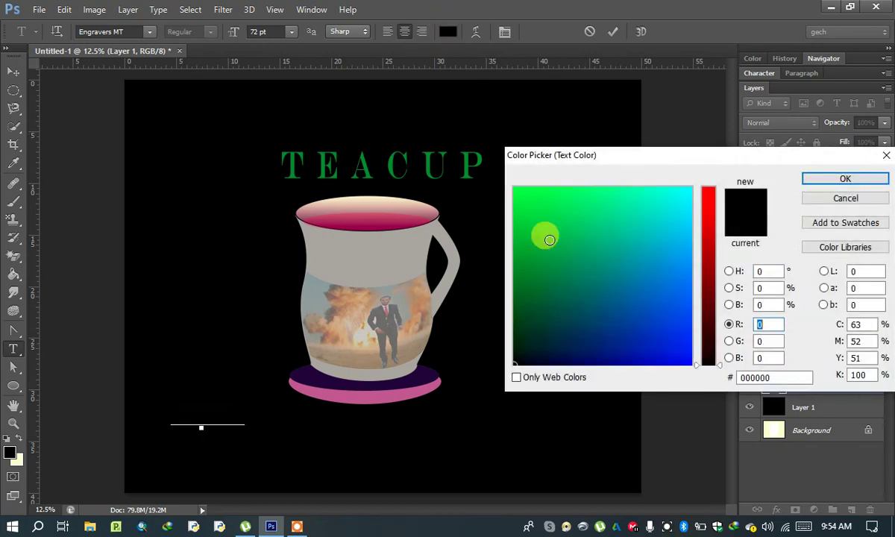
pyautogui.click(684, 187)
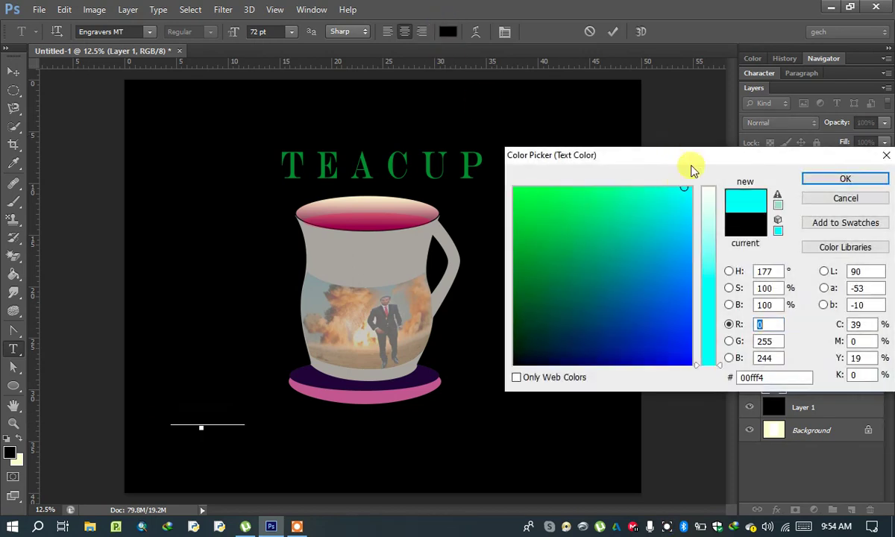
pyautogui.click(710, 188)
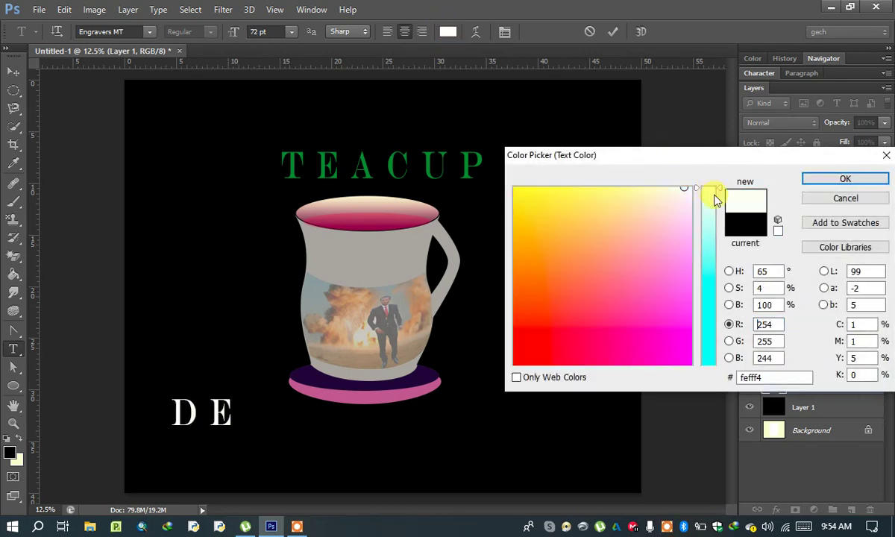
pyautogui.click(862, 178)
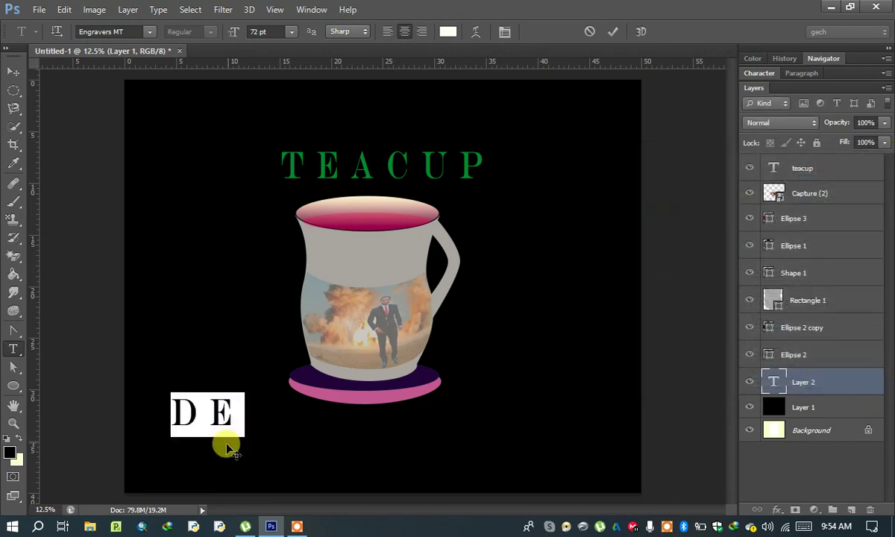
pyautogui.click(232, 420)
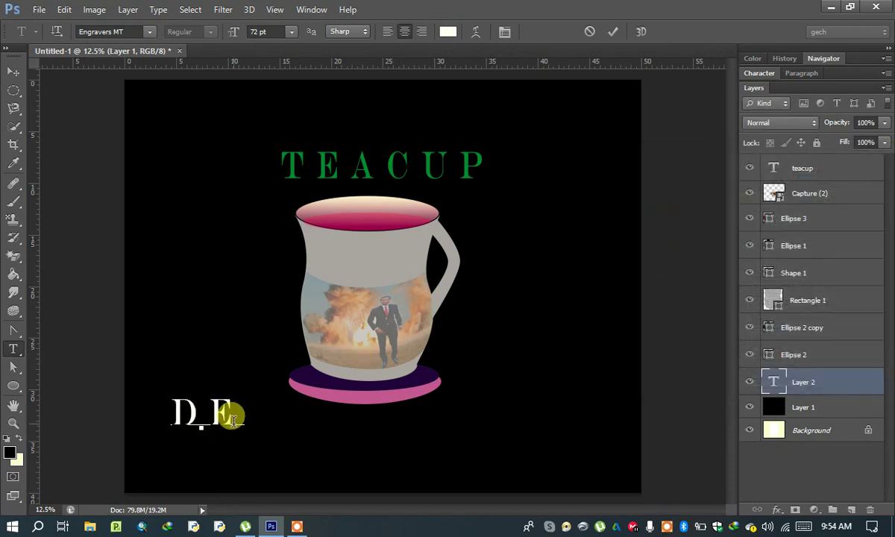
pyautogui.write('SIGN ')
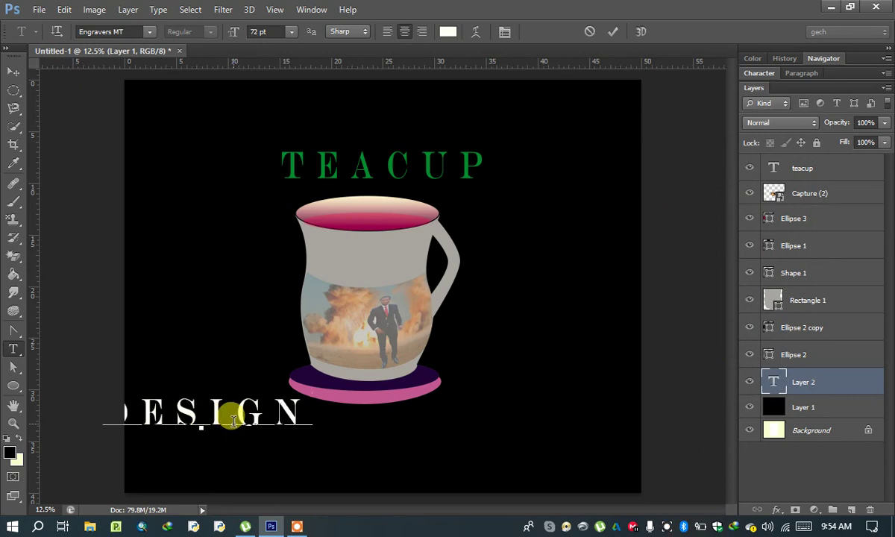
pyautogui.write('BY')
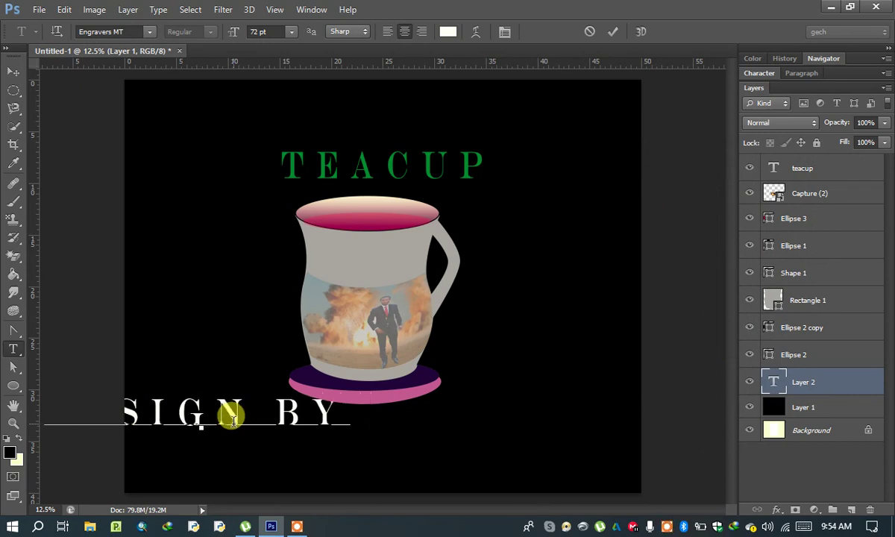
pyautogui.write('G')
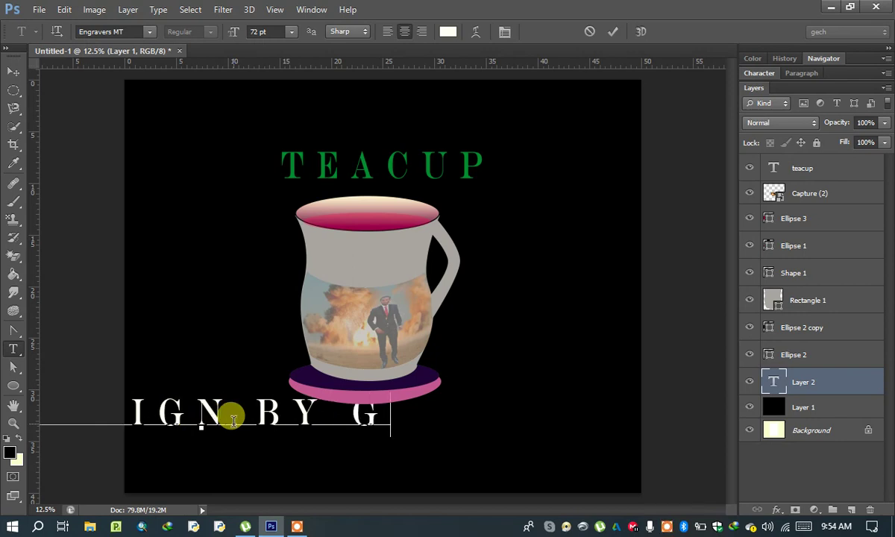
pyautogui.write('ETCO')
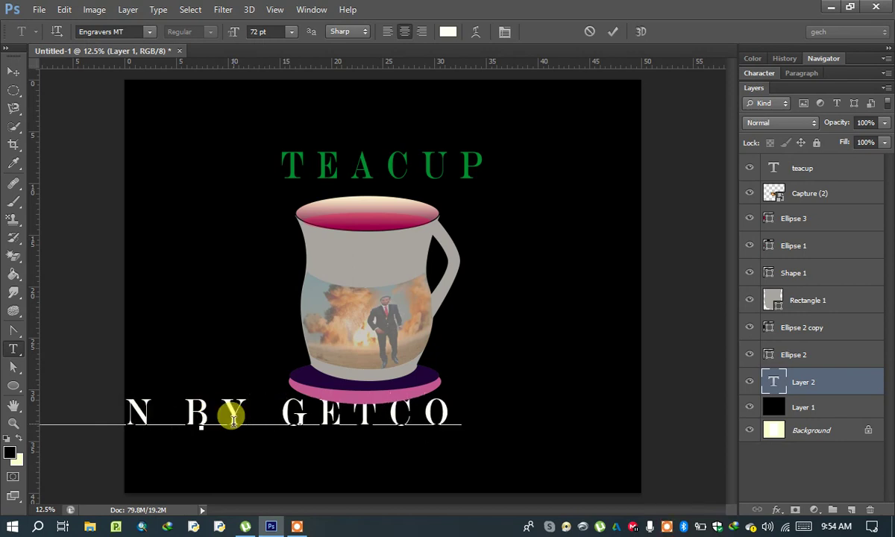
pyautogui.write('M')
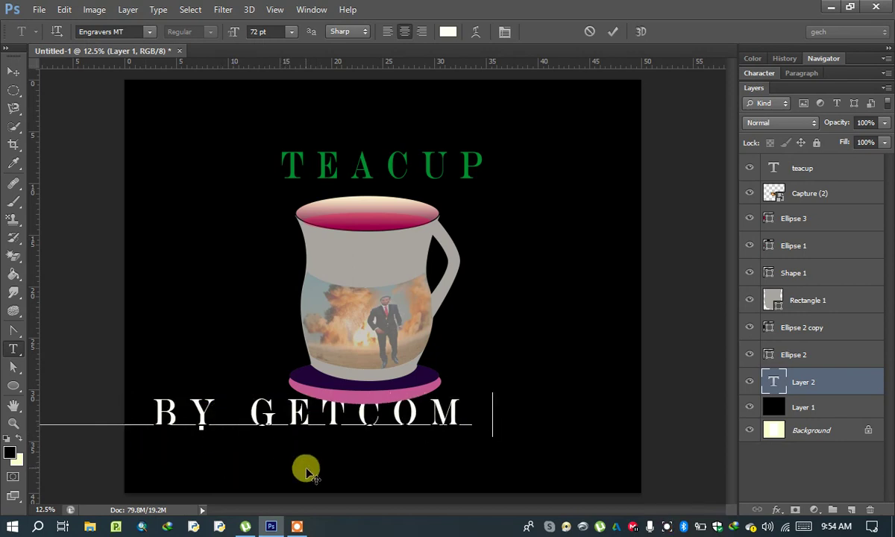
# - Move the credit onto the canvas, put GETCOM on its own line, and select all text
pyautogui.moveTo(308, 472); pyautogui.dragTo(455, 496)
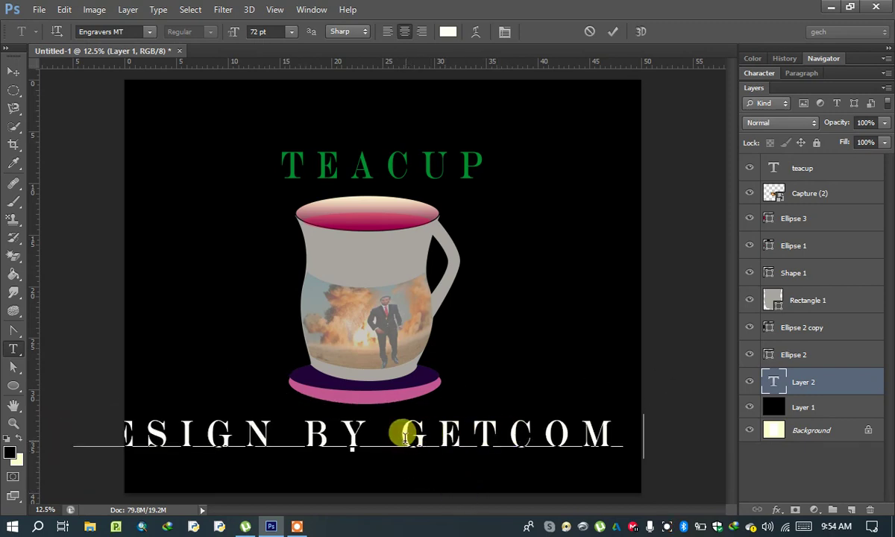
pyautogui.click(404, 435)
pyautogui.press('Return')
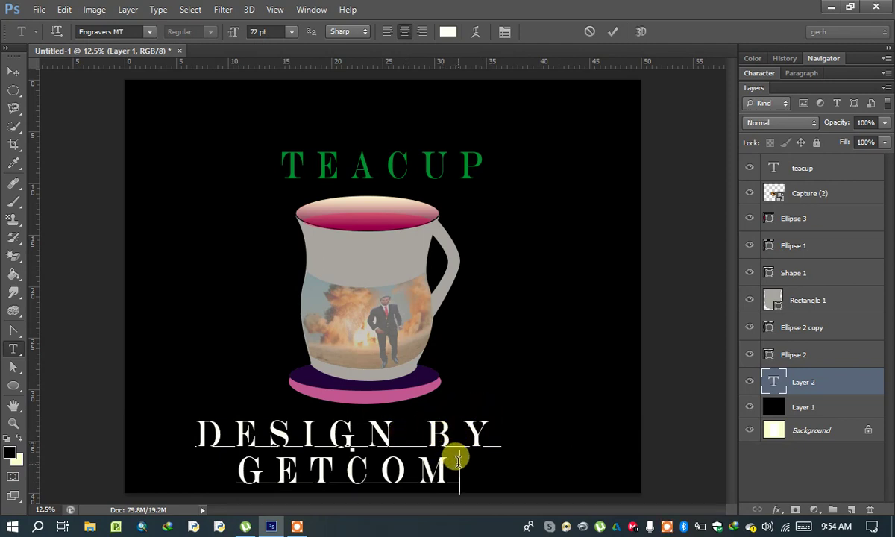
pyautogui.write(' TR')
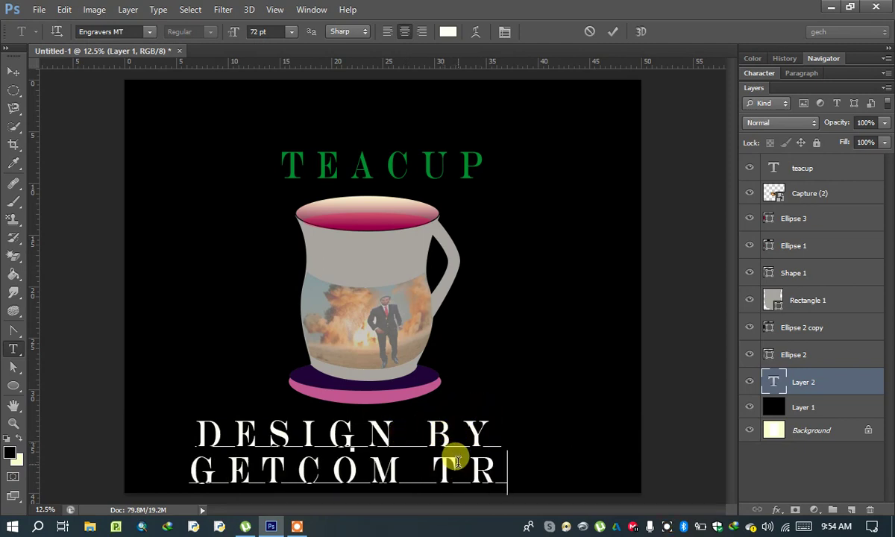
pyautogui.write('AINI')
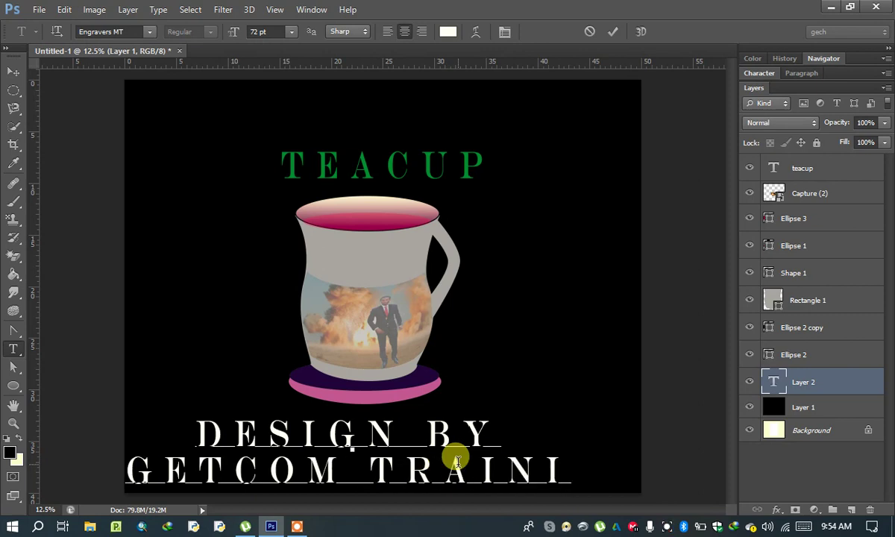
pyautogui.write('NG')
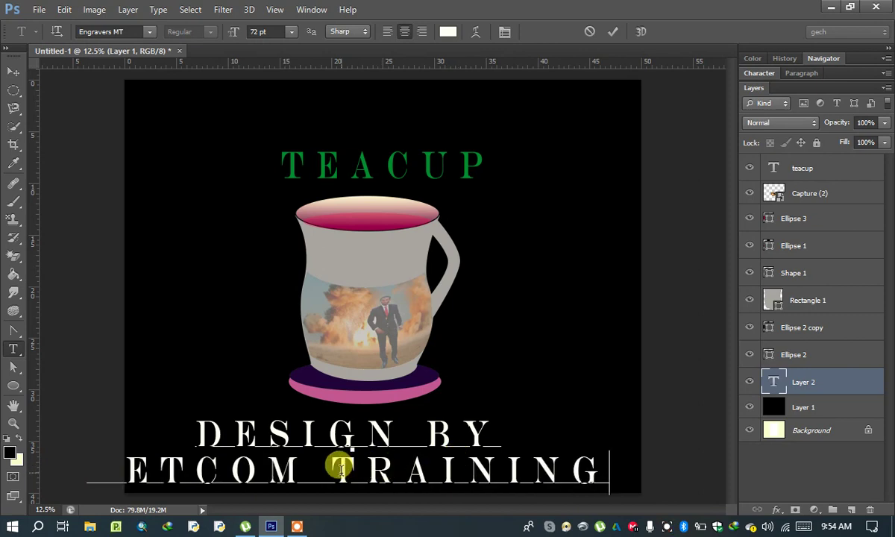
pyautogui.press('BackSpace')
pyautogui.press('BackSpace')
pyautogui.press('BackSpace')
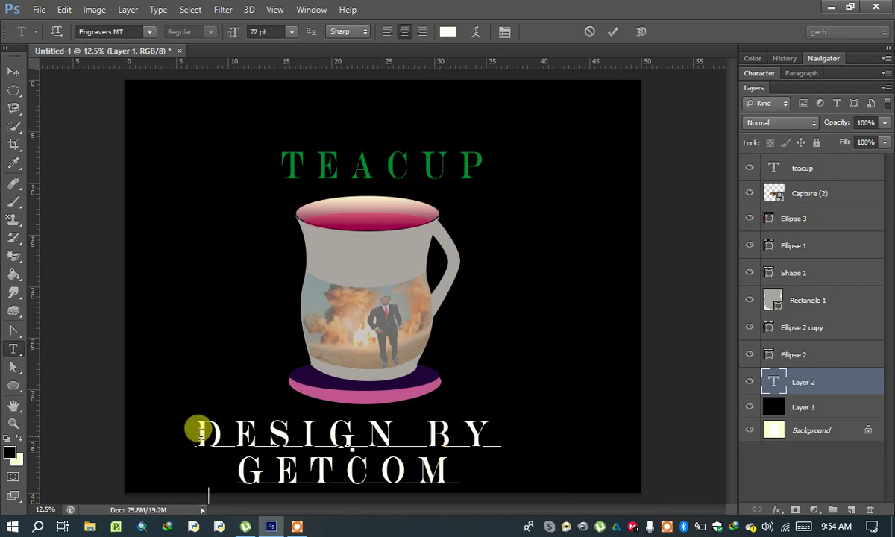
pyautogui.moveTo(195, 433); pyautogui.dragTo(268, 435)
pyautogui.hotkey('ctrl', 'a')
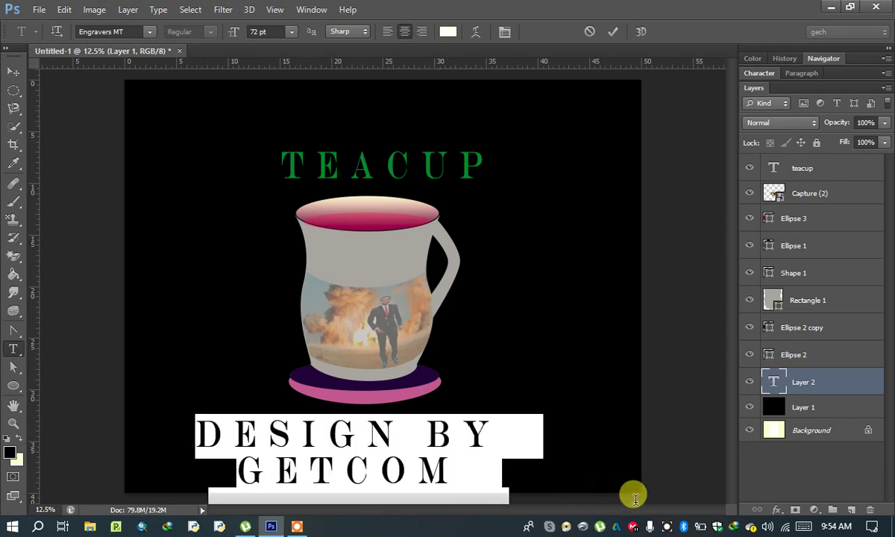
# - Set the credit text to 36 pt and drag it upward to reveal the TRAINING line
pyautogui.click(291, 31)
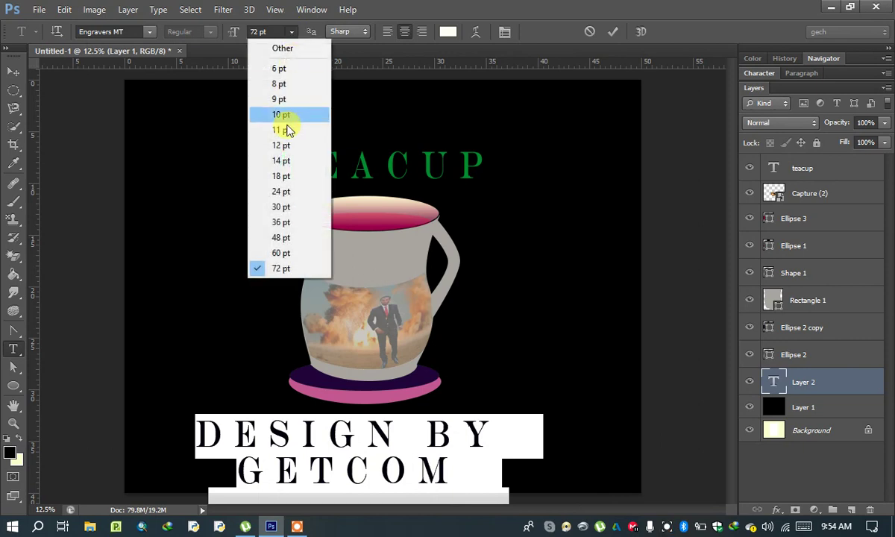
pyautogui.click(280, 237)
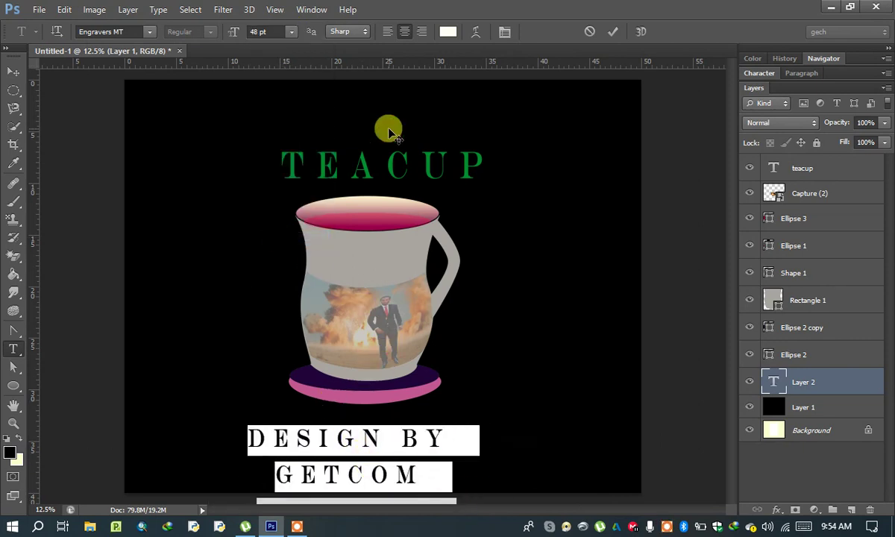
pyautogui.click(291, 31)
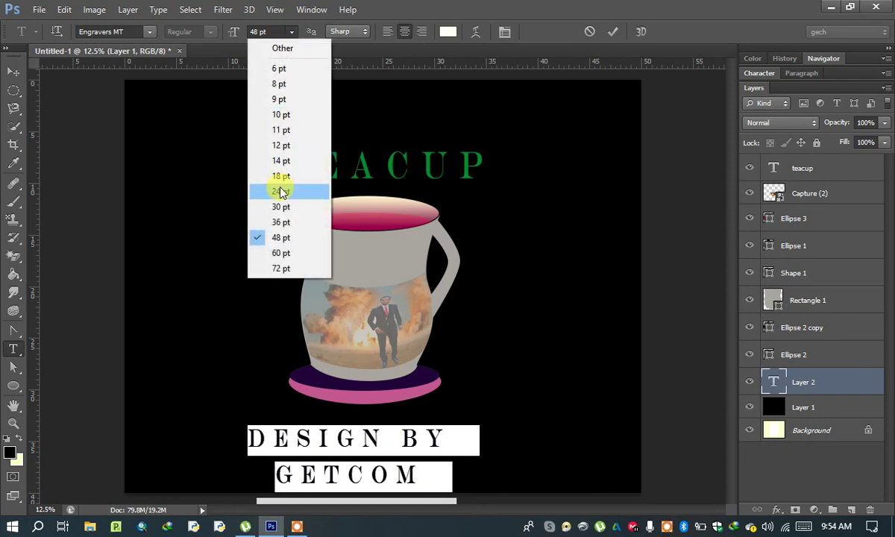
pyautogui.click(282, 221)
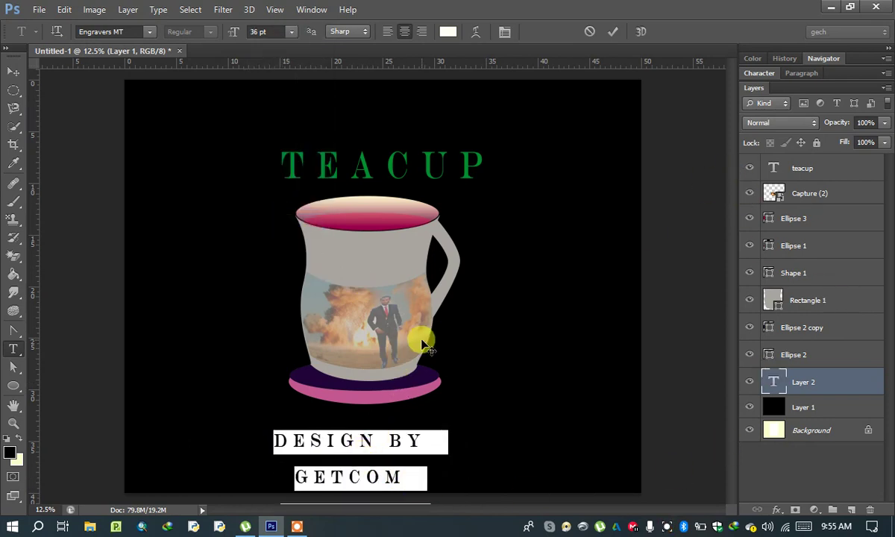
pyautogui.moveTo(490, 435); pyautogui.dragTo(488, 418)
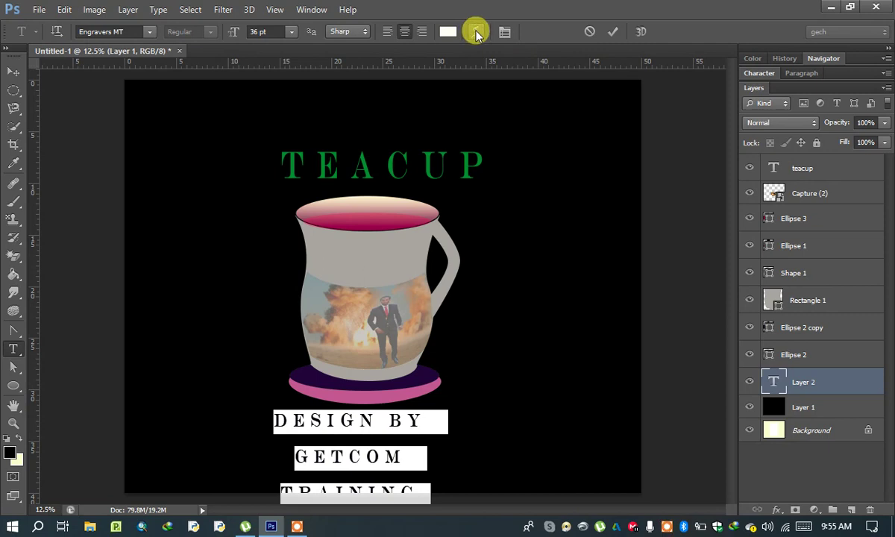
# - Reduce the credit leading to 65 pt, append CENTER after TRAINING, and commit the text
pyautogui.click(504, 32)
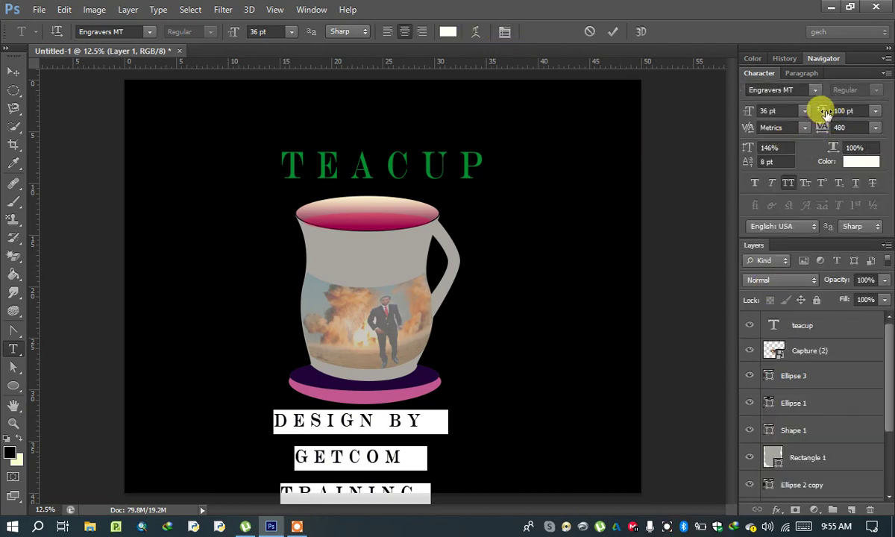
pyautogui.moveTo(822, 111); pyautogui.dragTo(798, 111)
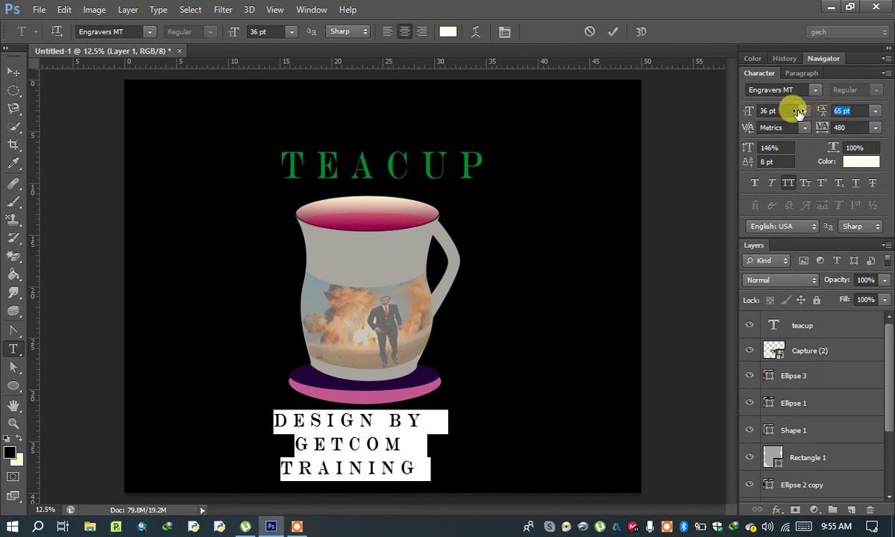
pyautogui.click(353, 423)
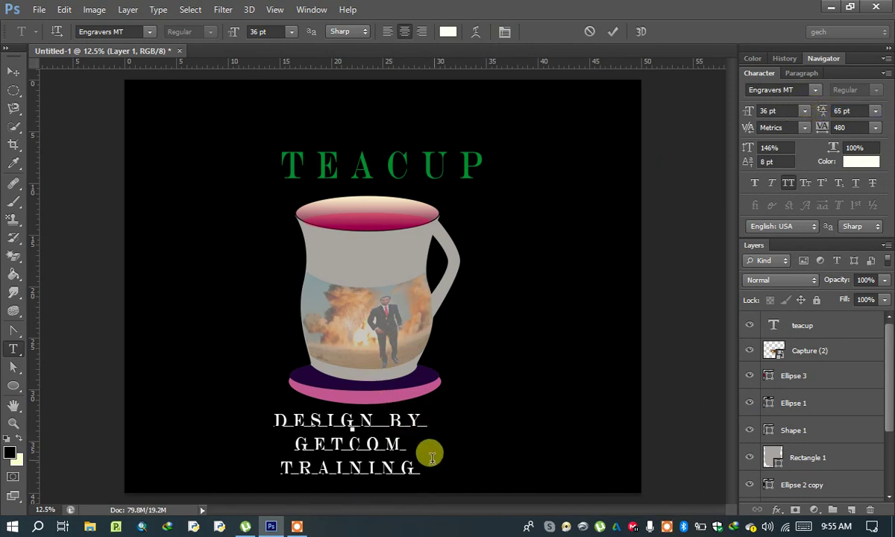
pyautogui.click(388, 422)
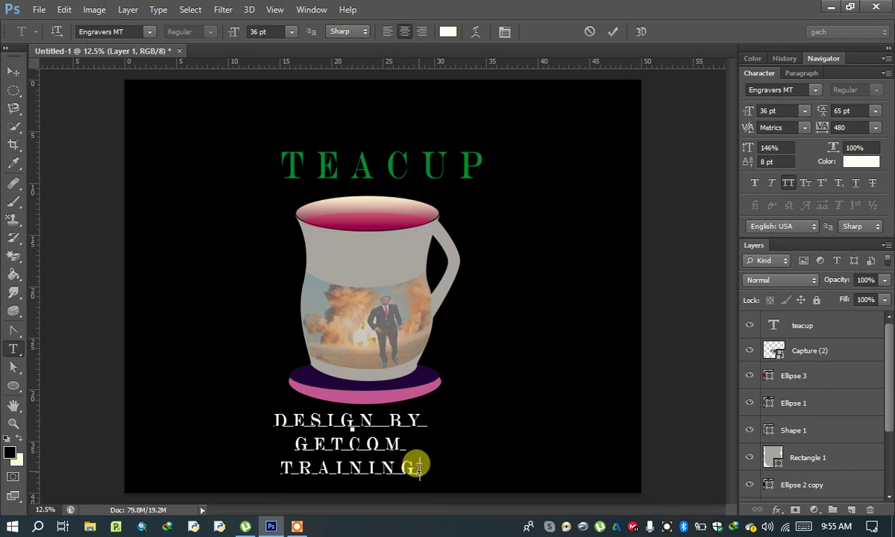
pyautogui.write(' CE')
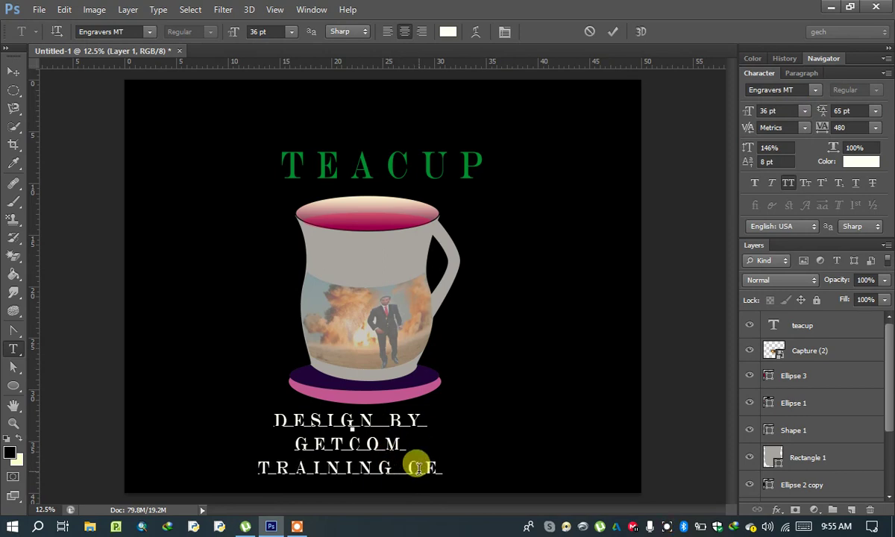
pyautogui.write('NTER')
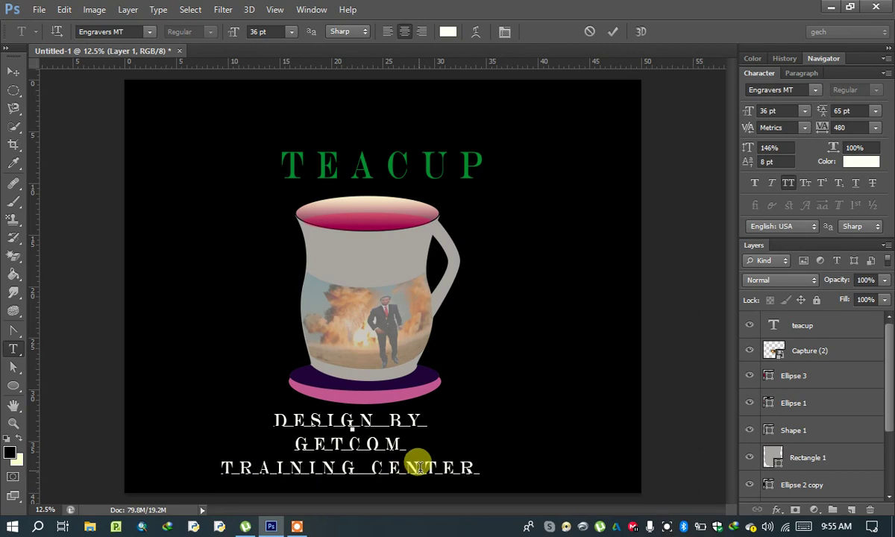
pyautogui.click(14, 71)
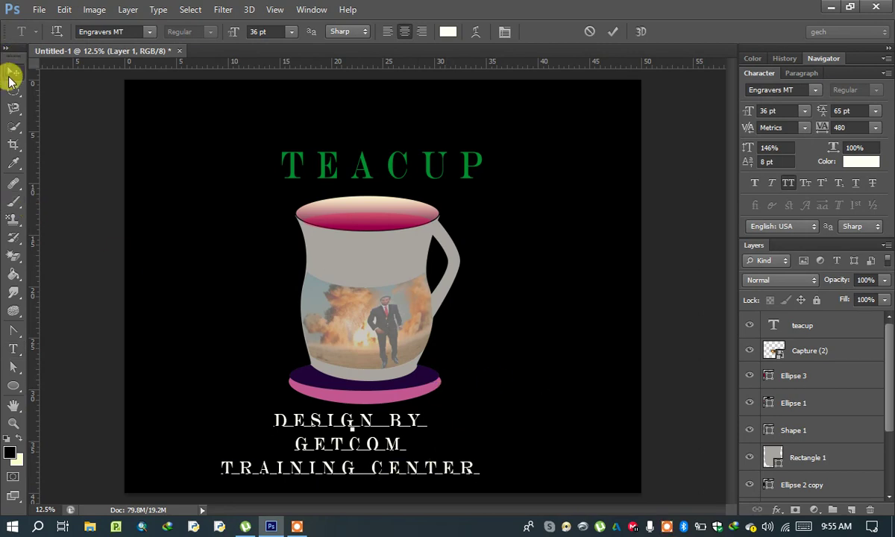
# - Save the poster to the Desktop as cep.jpg in JPEG format at High quality
pyautogui.click(47, 16)
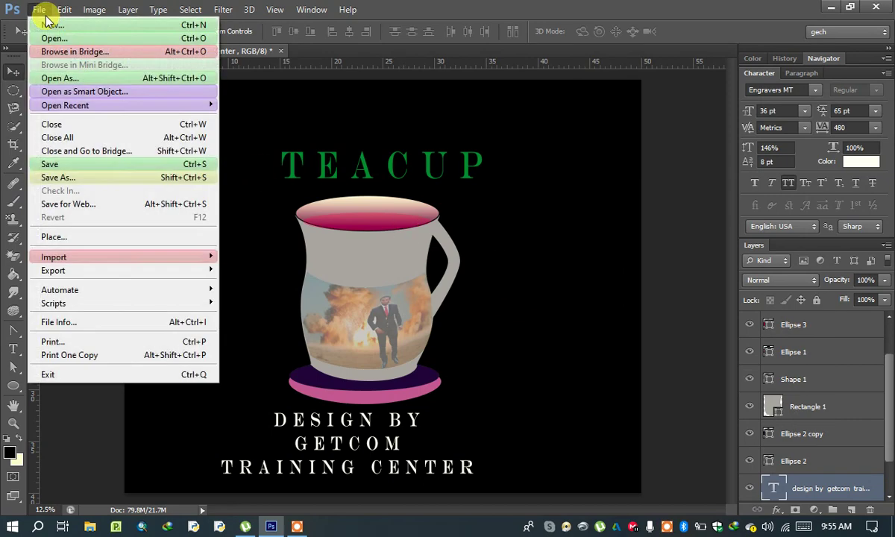
pyautogui.click(76, 178)
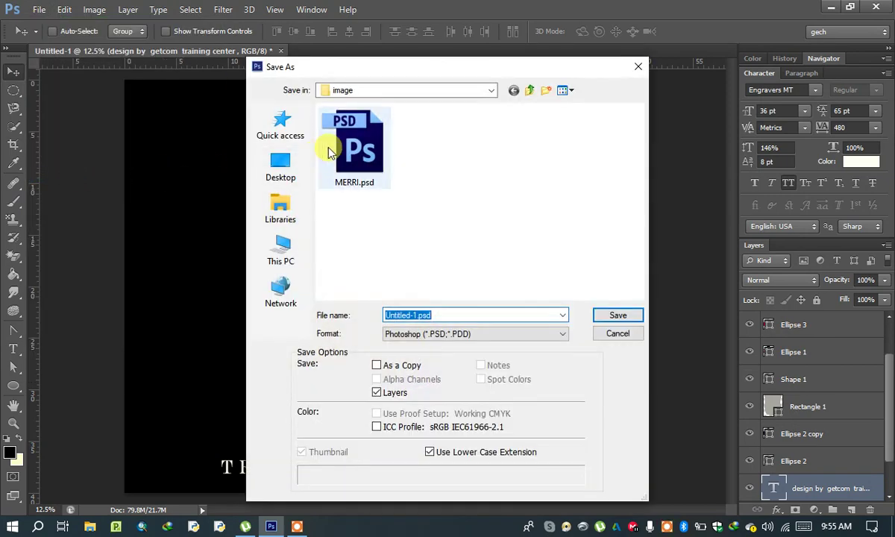
pyautogui.click(286, 178)
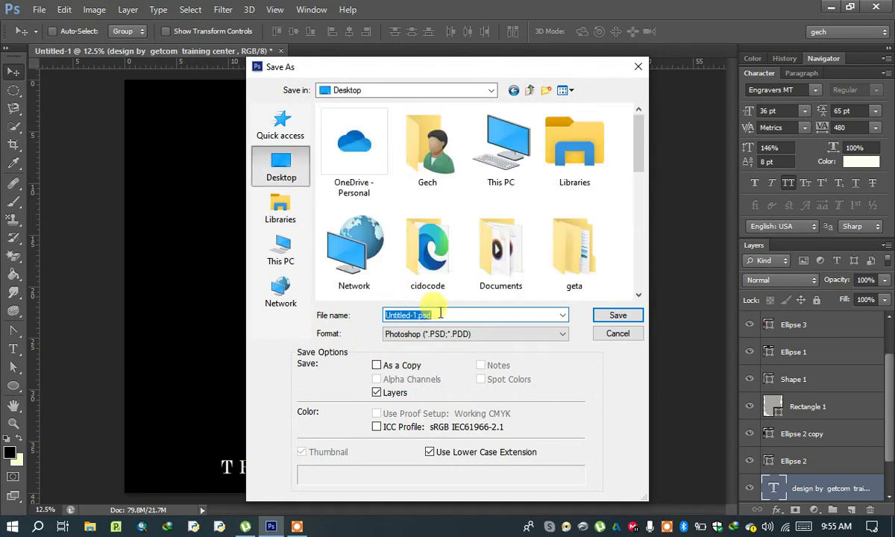
pyautogui.write('c')
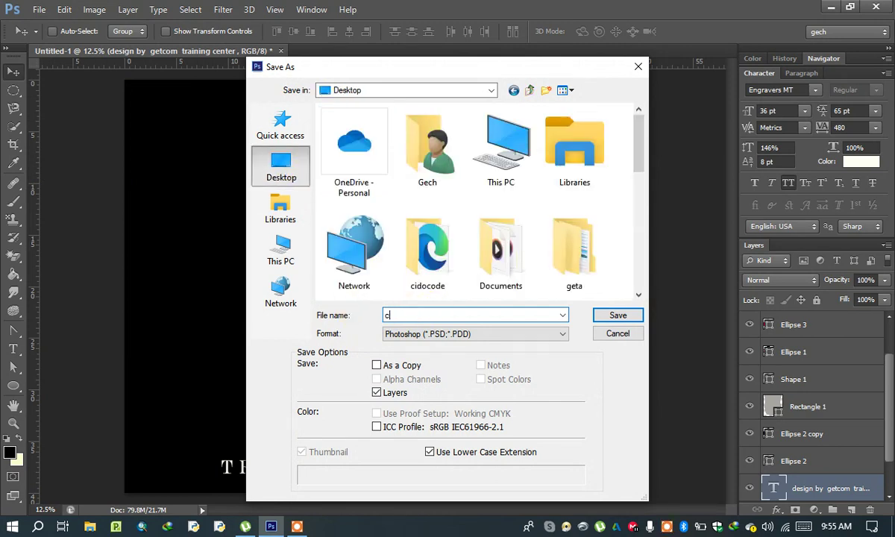
pyautogui.write('ep')
pyautogui.click(506, 337)
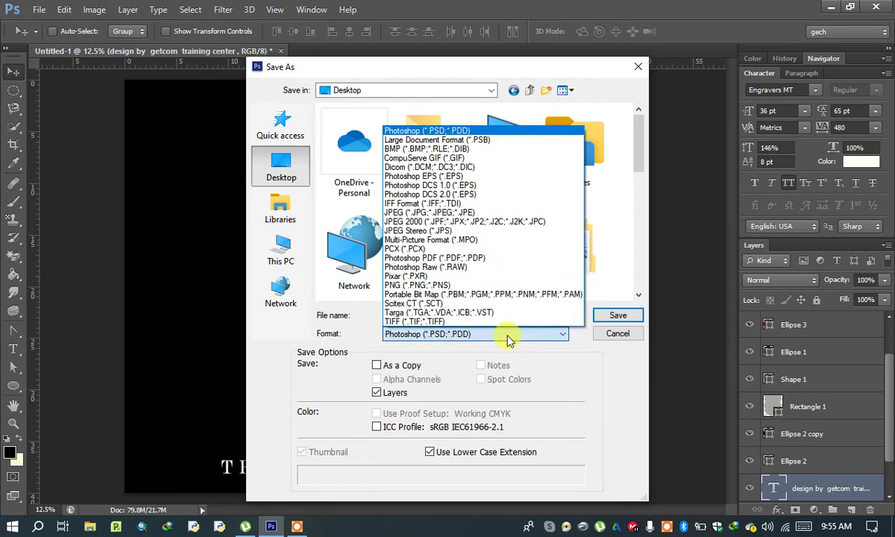
pyautogui.click(451, 214)
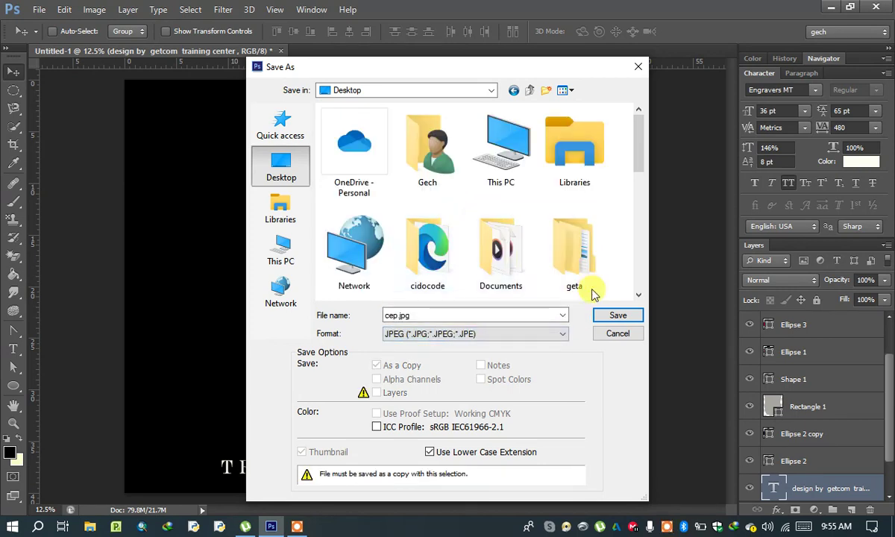
pyautogui.click(619, 315)
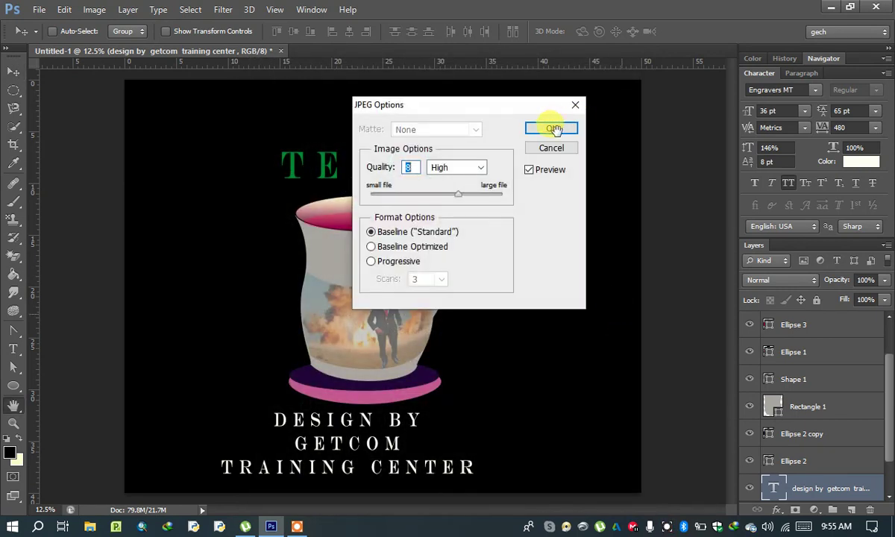
pyautogui.click(553, 130)
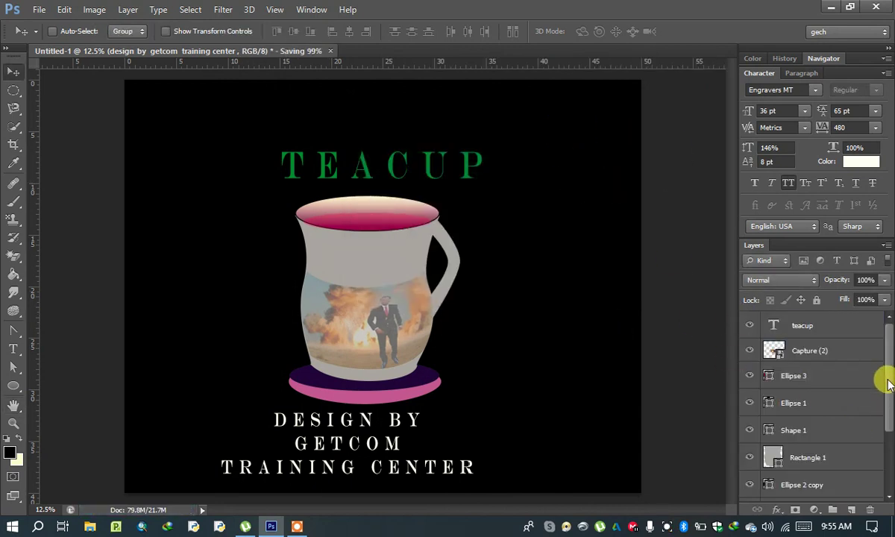
pyautogui.scroll(-3, 881, 418)
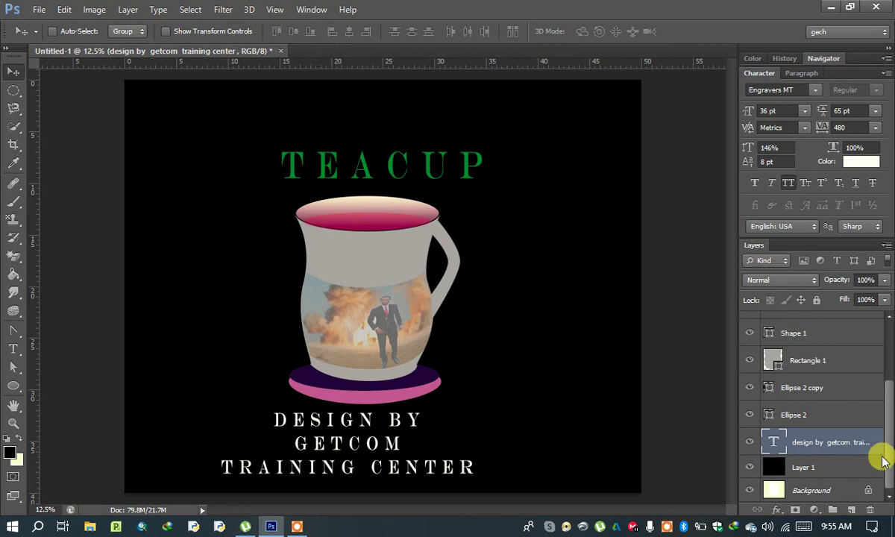
pyautogui.click(750, 468)
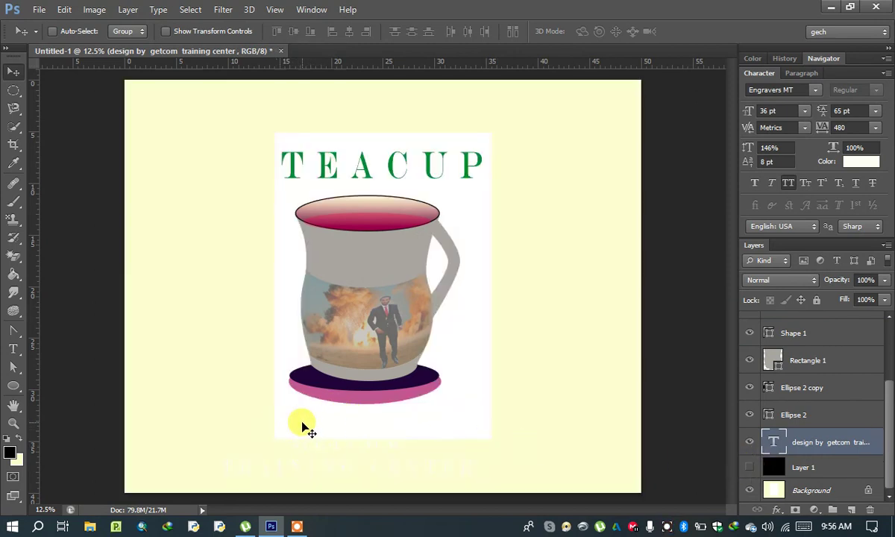
pyautogui.click(749, 467)
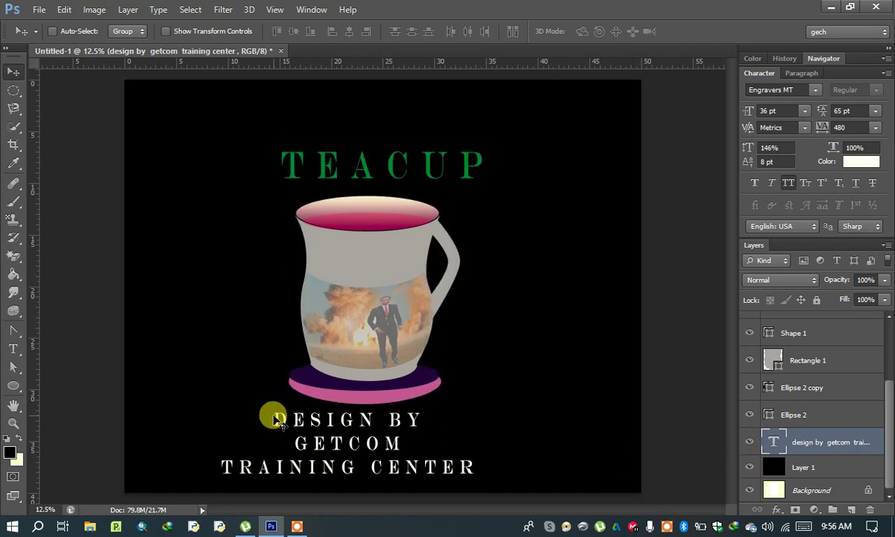
# - Recolour all three credit lines red, commit, and toggle the black background layer to check
pyautogui.click(13, 348)
pyautogui.moveTo(266, 407); pyautogui.dragTo(497, 475)
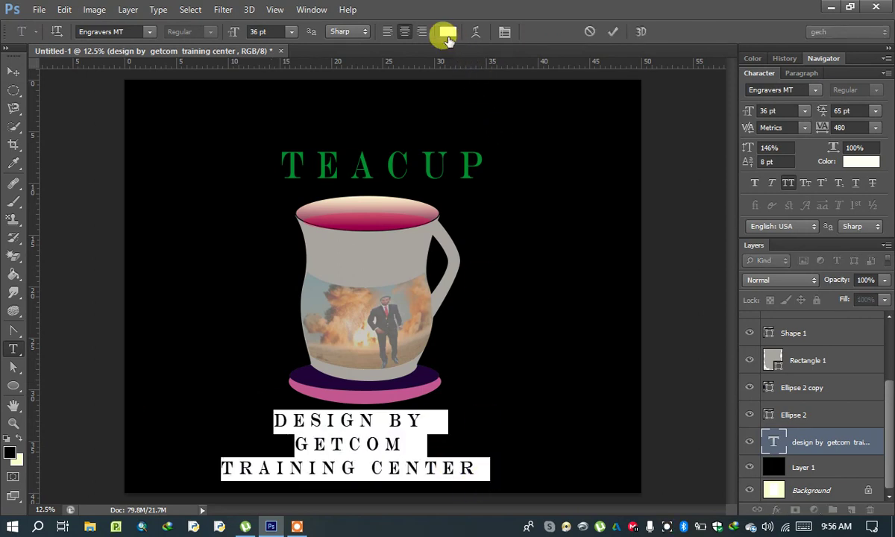
pyautogui.click(448, 34)
pyautogui.click(536, 347)
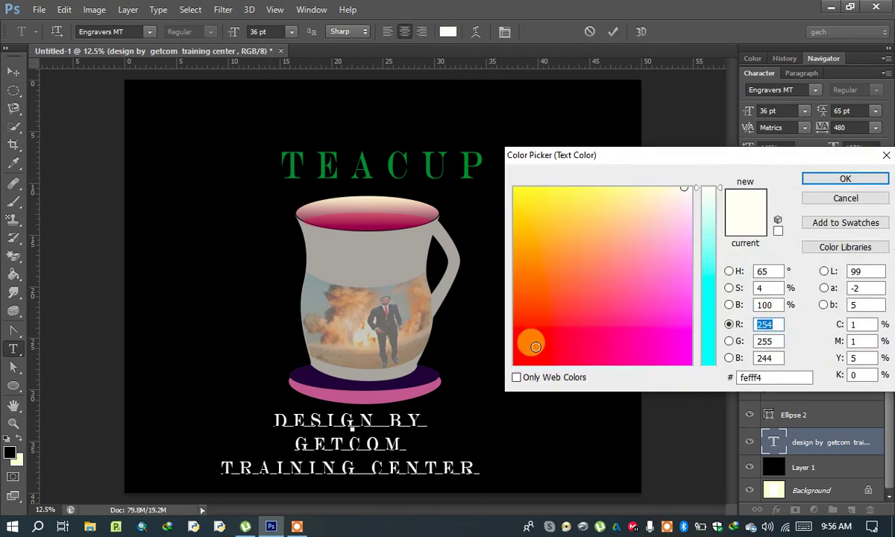
pyautogui.click(846, 179)
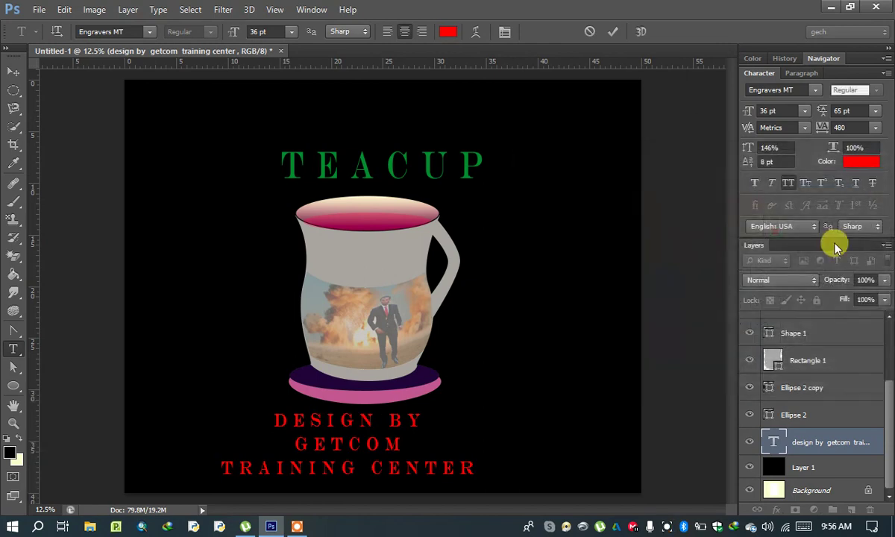
pyautogui.hotkey('ctrl', 'Return')
pyautogui.click(750, 467)
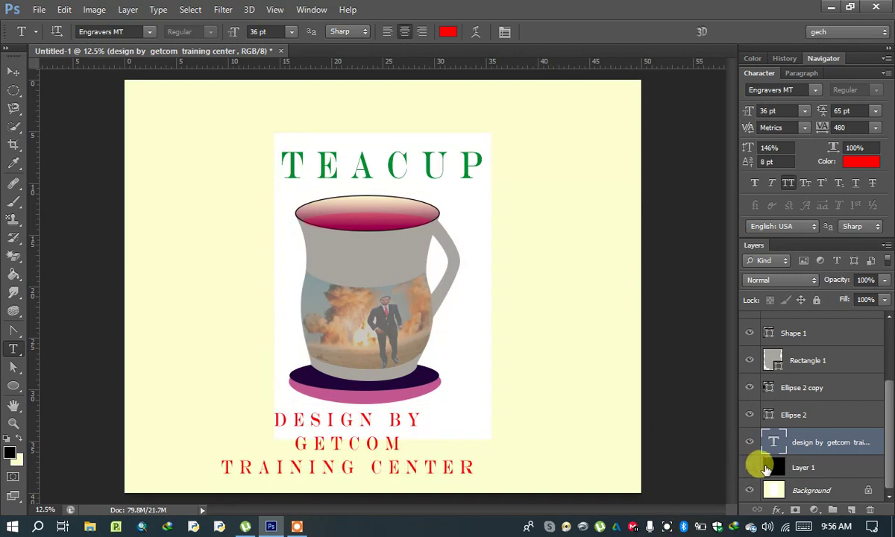
pyautogui.click(750, 467)
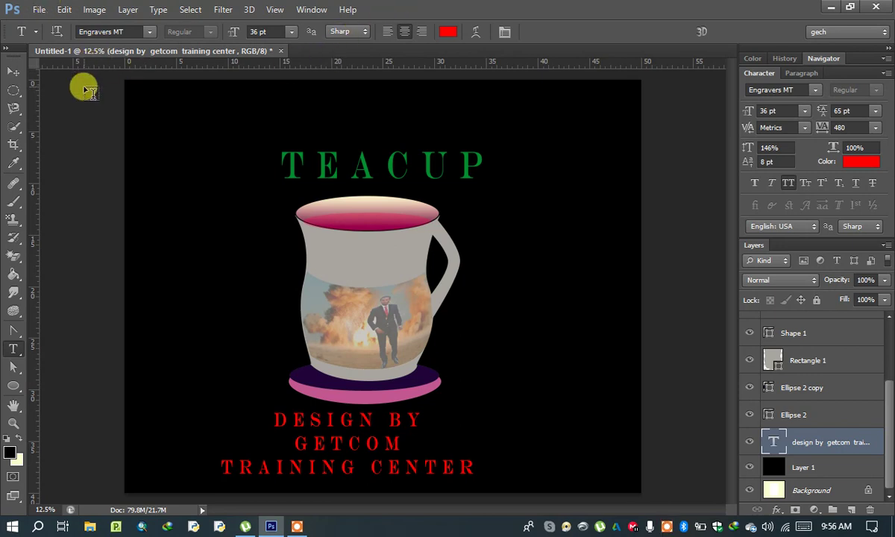
pyautogui.click(13, 367)
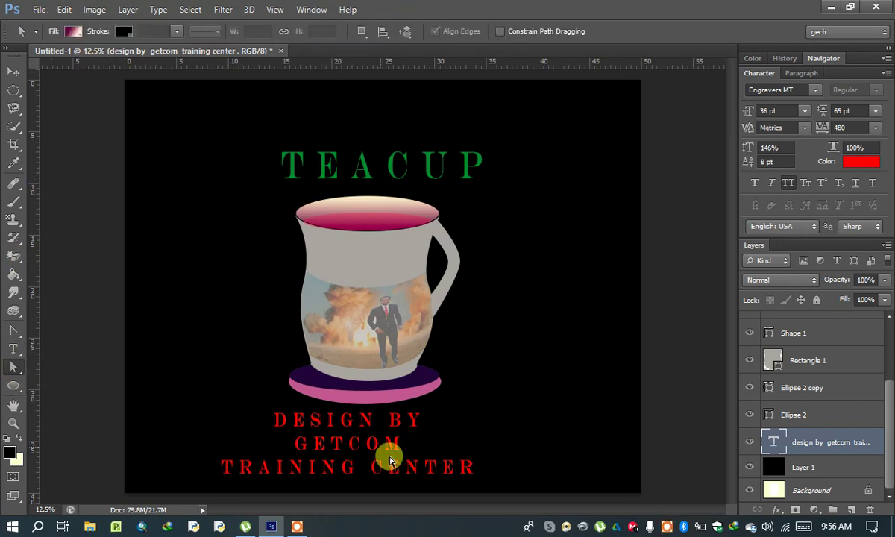
pyautogui.click(298, 526)
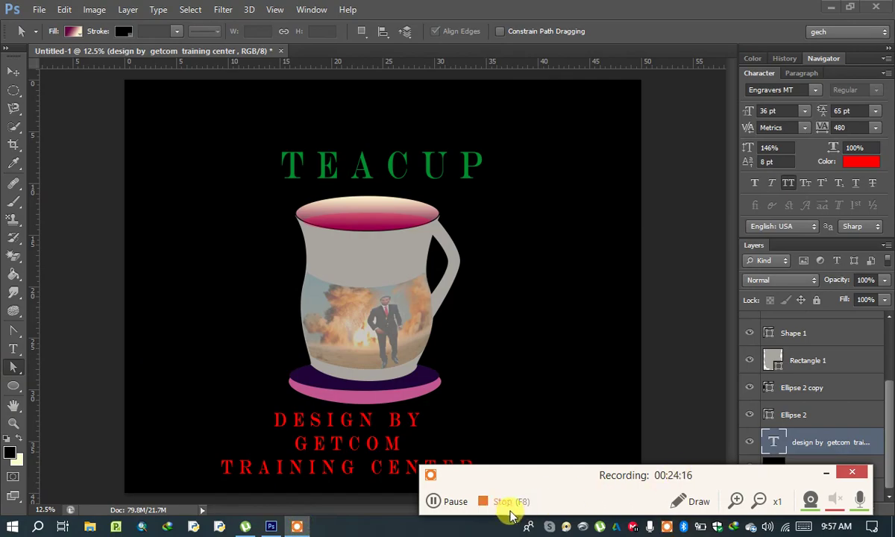